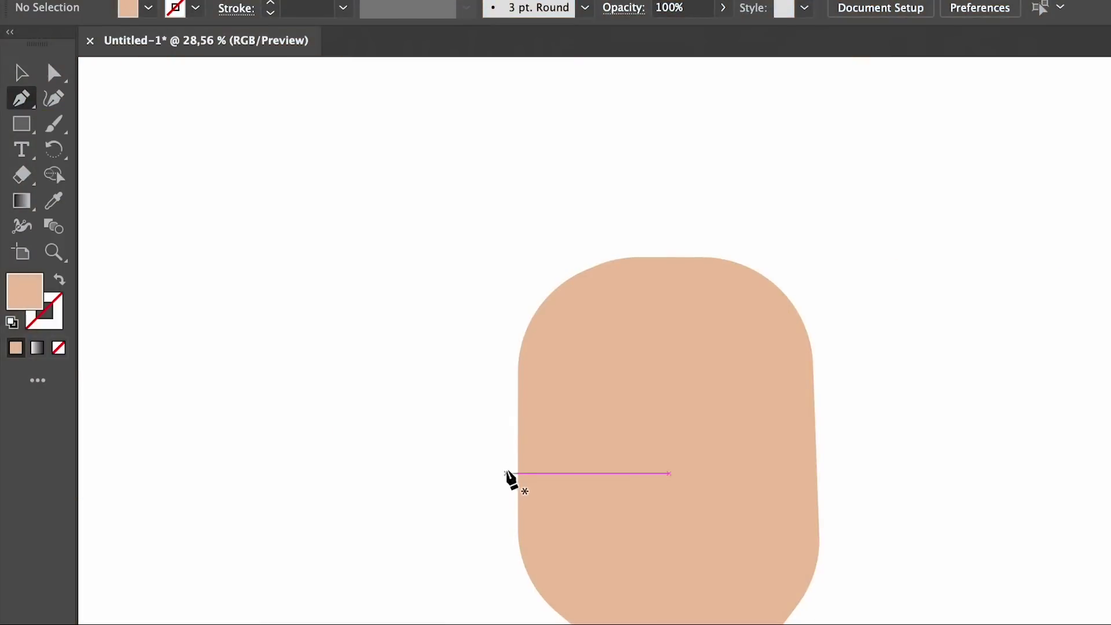
Draw a closed, slanted oval ear shape beside the head's left side with the Pen tool.
click(498, 456)
drag(424, 365, 381, 372)
click(461, 509)
drag(461, 508, 494, 527)
click(498, 459)
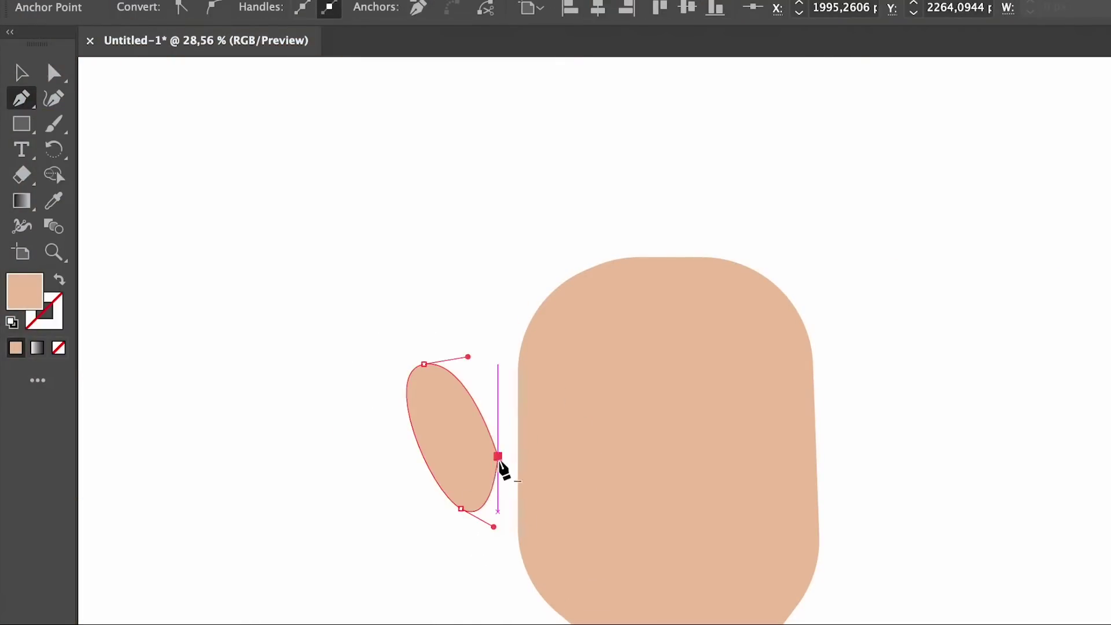
Fill the ear shape with the slightly darker skin tone E2AB86.
double_click(32, 309)
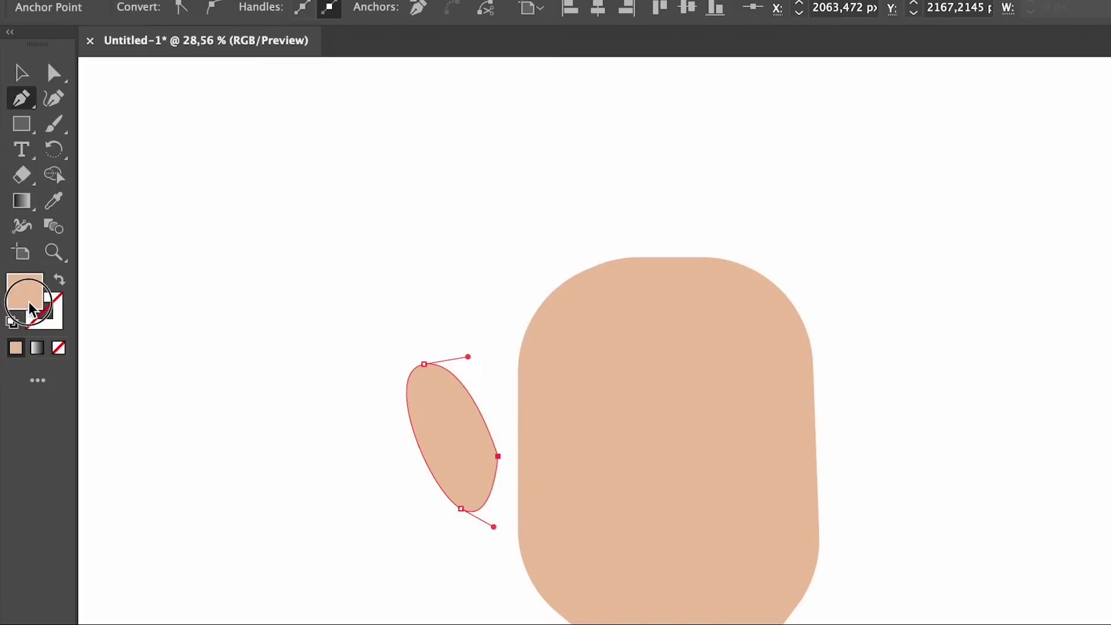
click(148, 51)
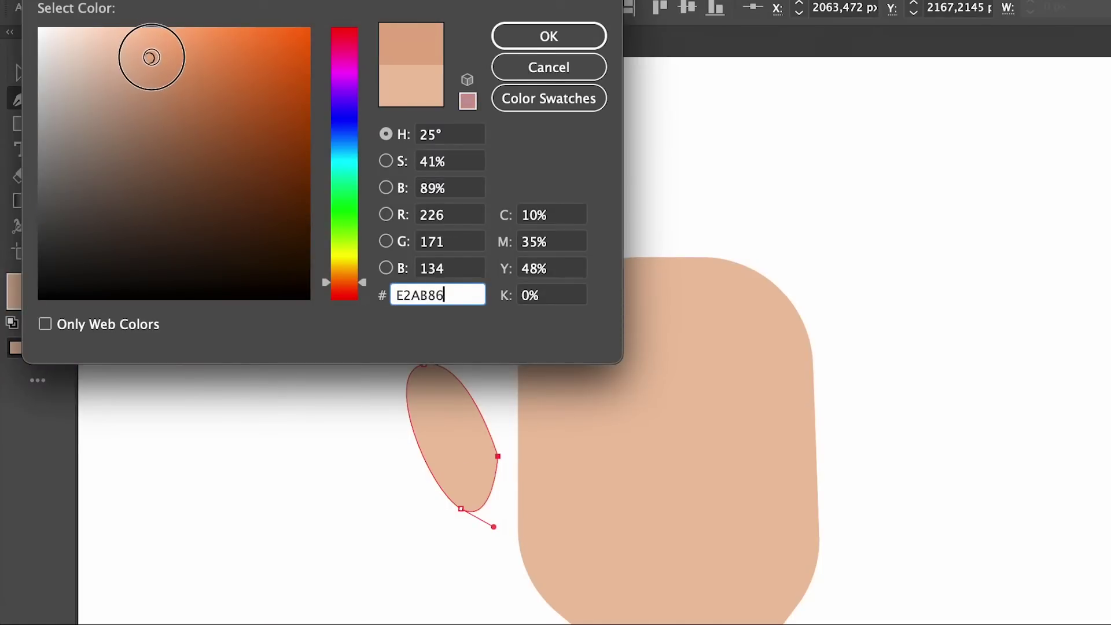
click(589, 34)
Round the sharp corner on the ear's right side with the Direct Selection tool.
key(a)
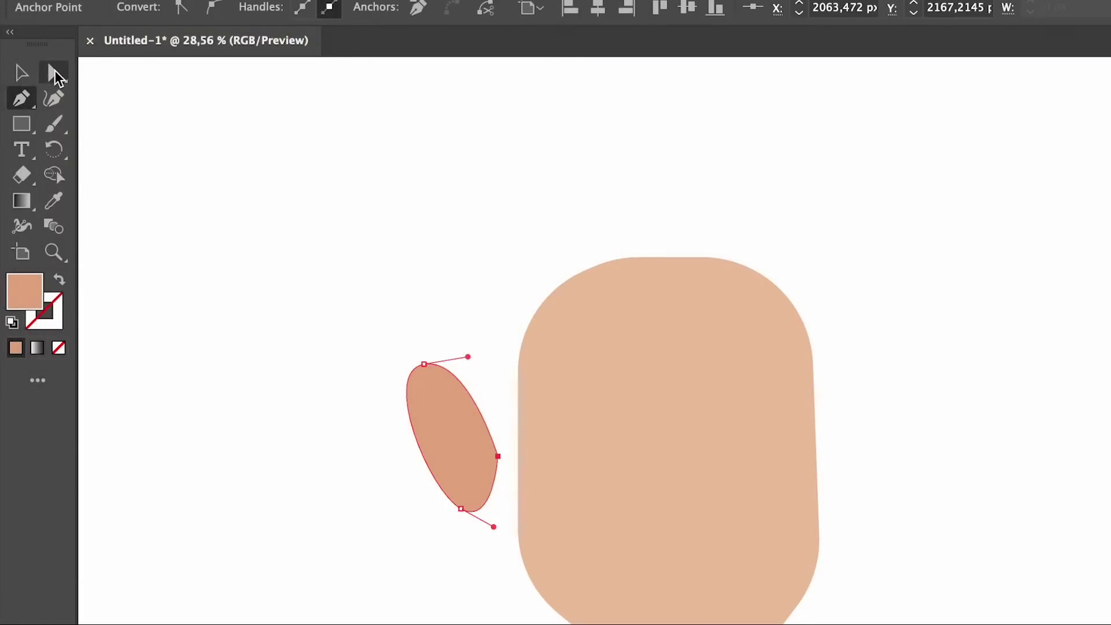
click(495, 473)
drag(476, 458, 404, 533)
click(405, 538)
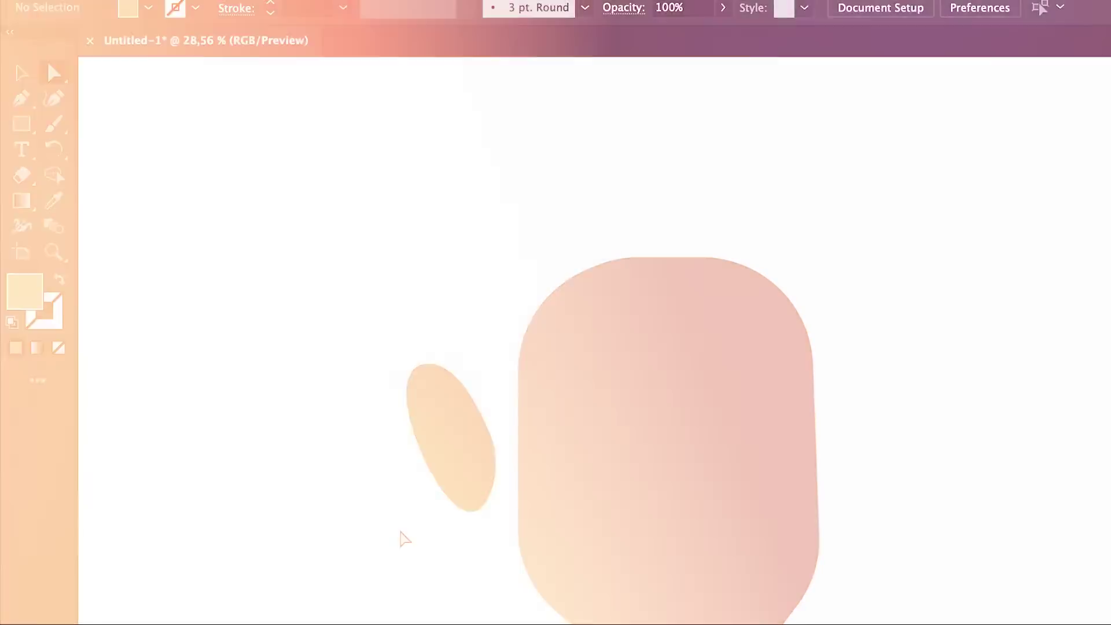
Draw a short arched path across the middle of the ear with the Pen tool.
drag(443, 467, 689, 576)
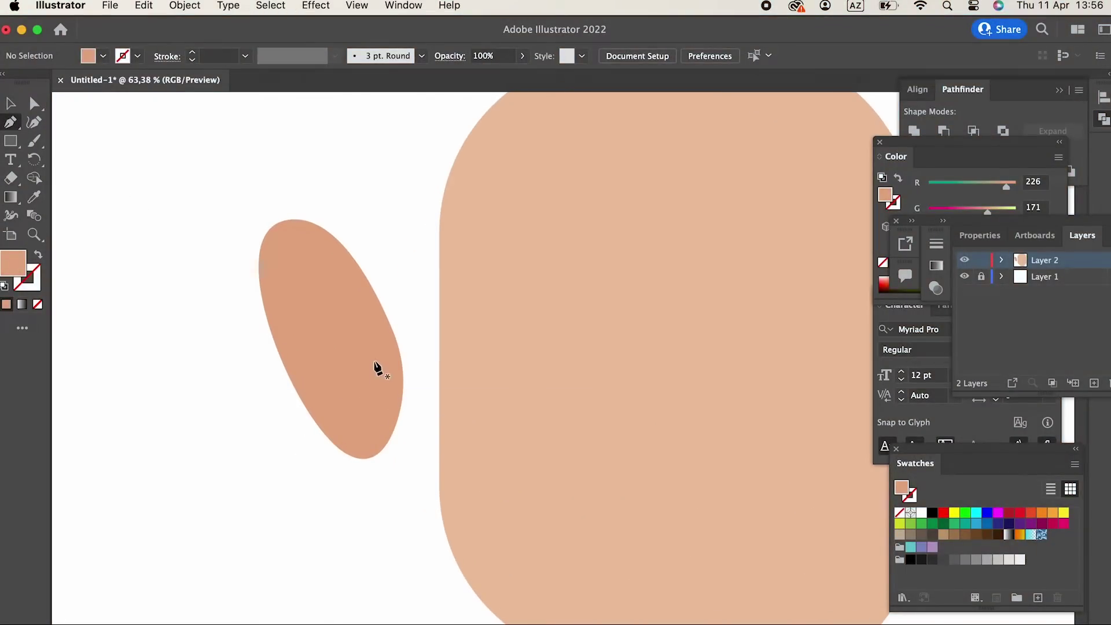
click(360, 348)
drag(257, 314, 267, 321)
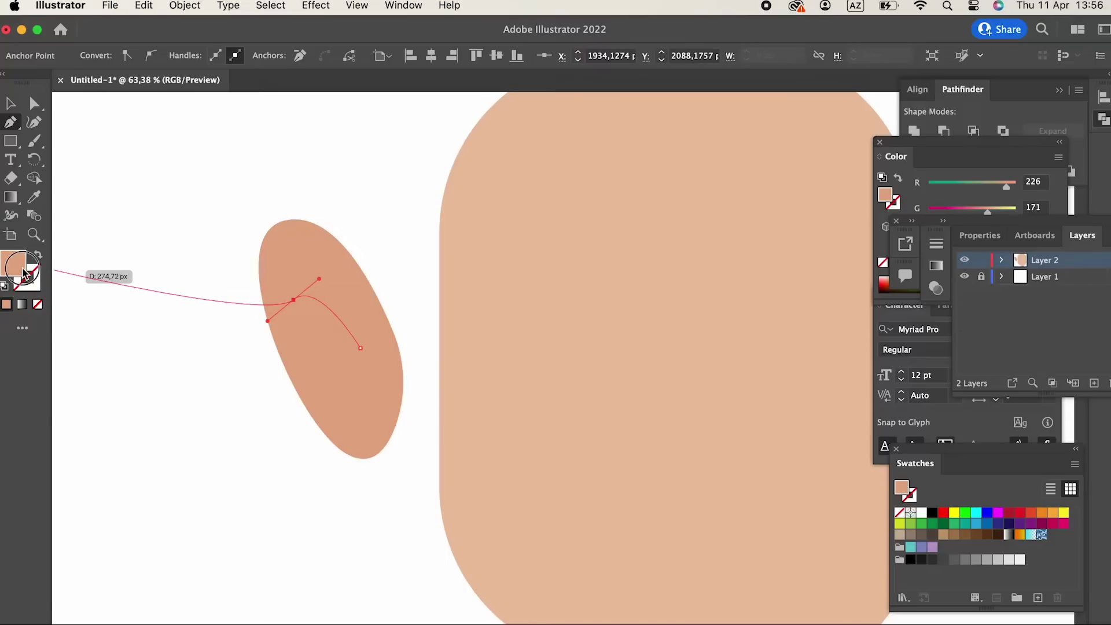
Give the arched path a darker brown colour and make it a stroke with no fill.
double_click(24, 272)
click(138, 108)
click(392, 77)
click(38, 258)
Set the arched path's stroke to 6 pt with the width profile tapered at both ends.
click(15, 107)
click(318, 299)
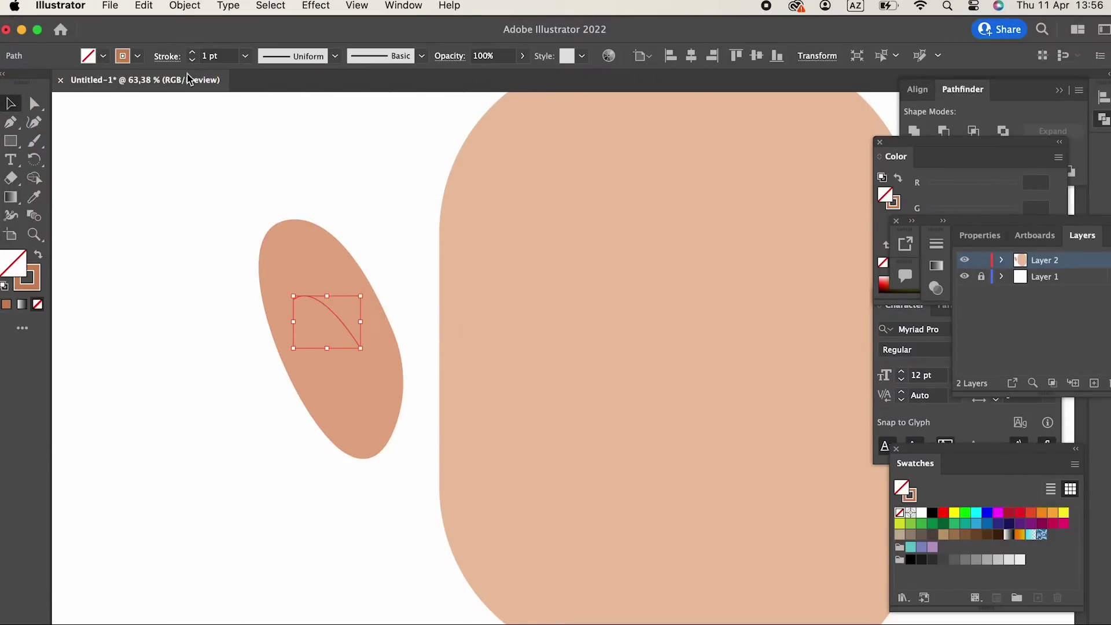
click(192, 52)
click(192, 52)
click(192, 52)
click(192, 53)
click(192, 52)
click(306, 55)
click(293, 108)
Bend the arched path into a rounder curve with the Curvature tool and set its stroke to 18 pt.
click(30, 122)
drag(293, 299, 293, 287)
drag(318, 311, 322, 292)
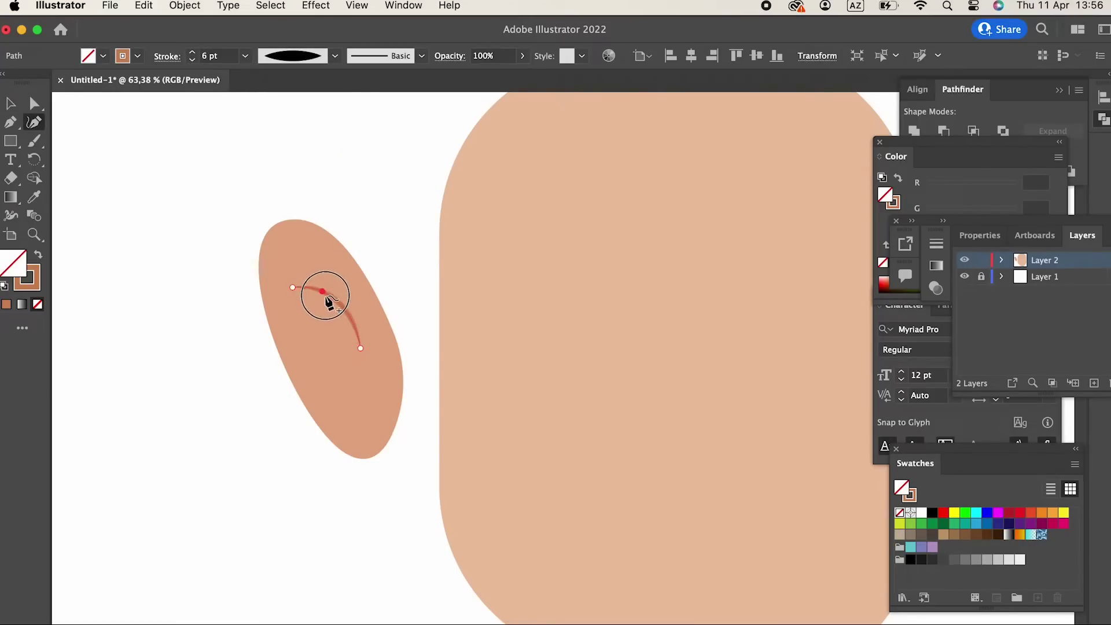
click(194, 53)
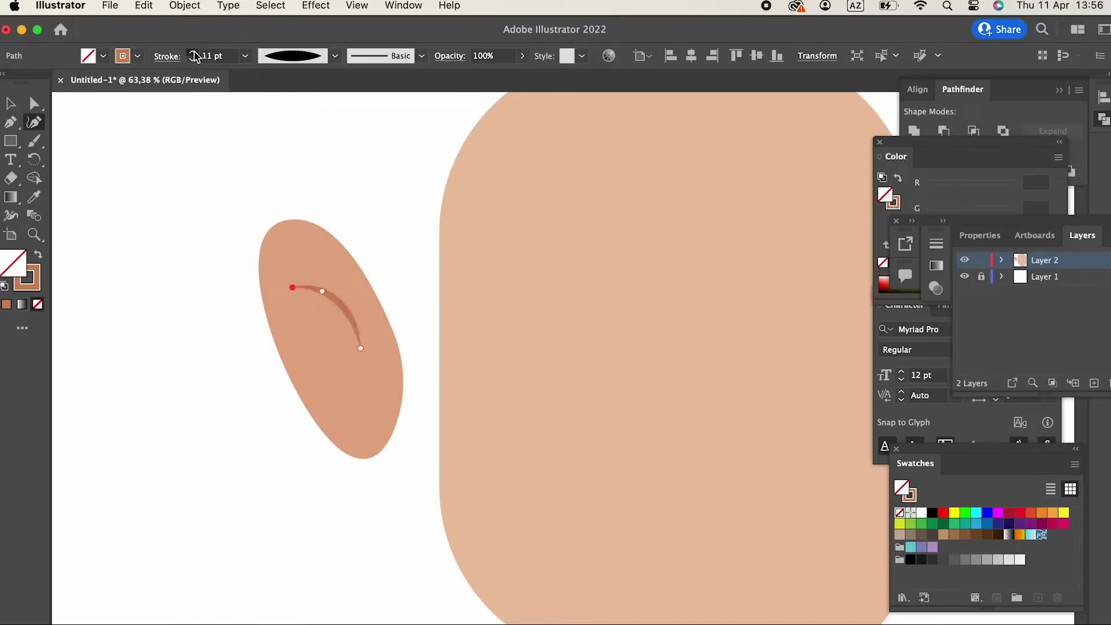
Draw a smaller arched path below the first fold and copy the first fold's stroke colour and weight to it.
click(11, 122)
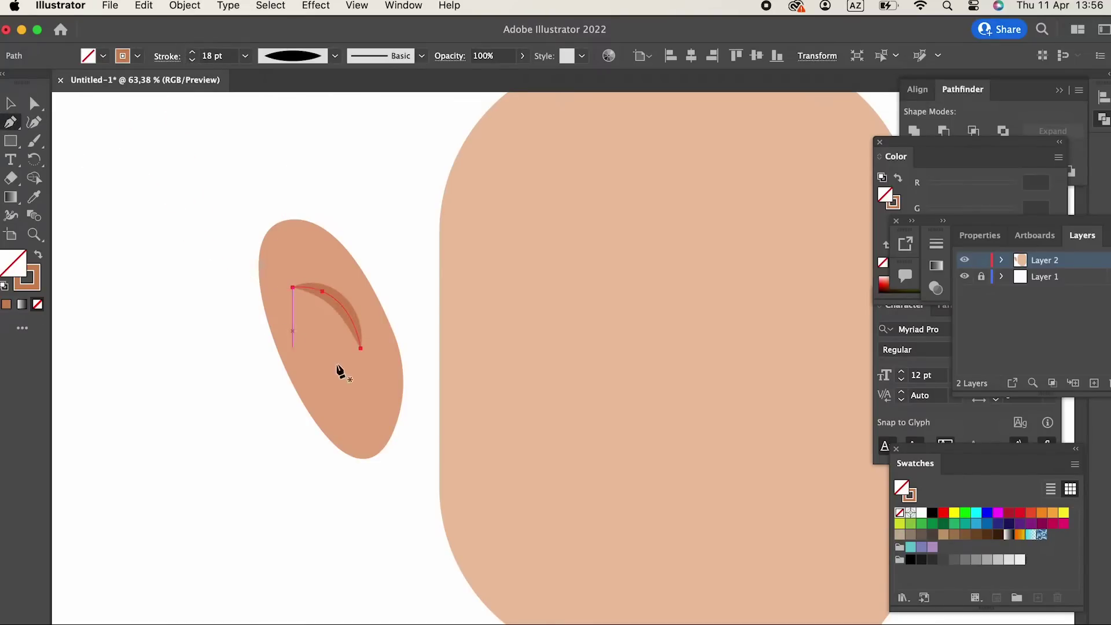
click(307, 333)
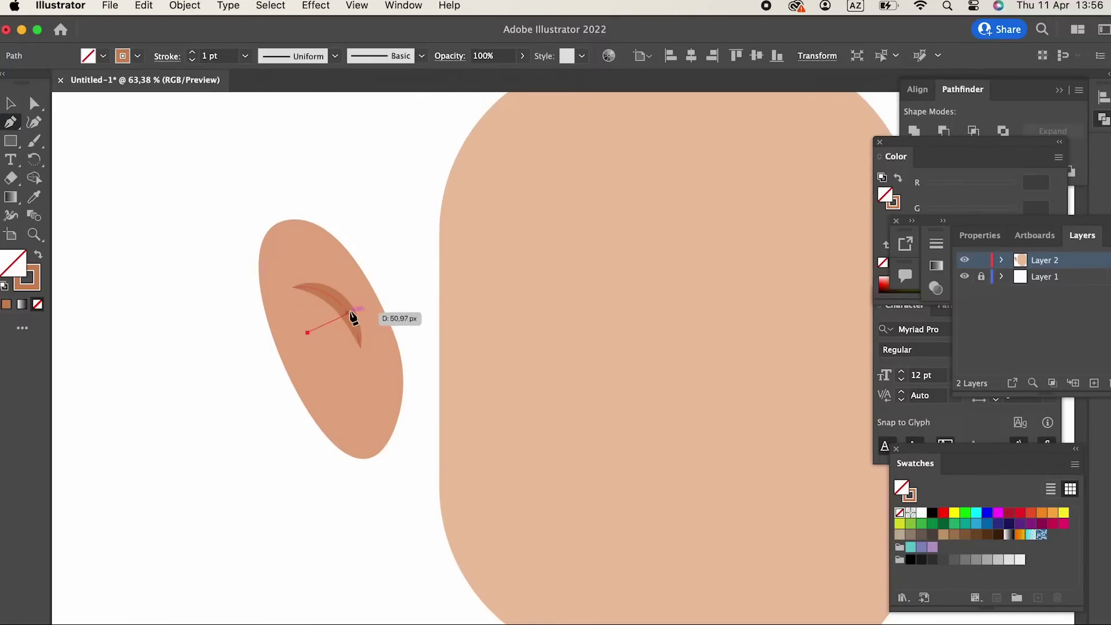
drag(346, 311, 371, 319)
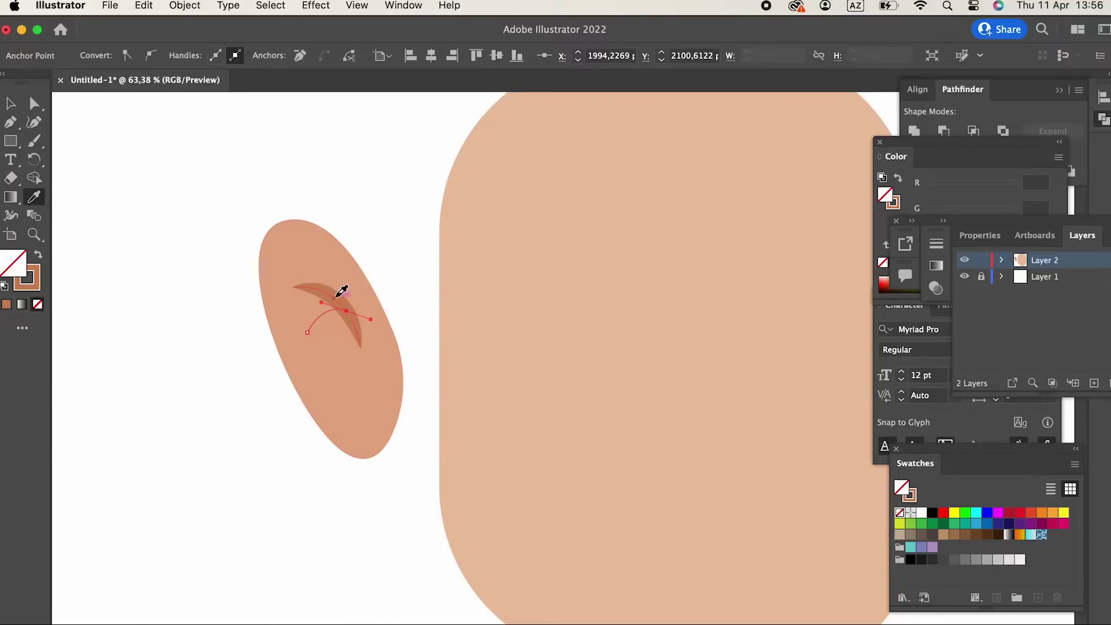
Apply the width profile tapered at both ends to the smaller arched path's stroke.
key(z)
drag(335, 295, 483, 422)
click(8, 103)
click(302, 335)
click(393, 61)
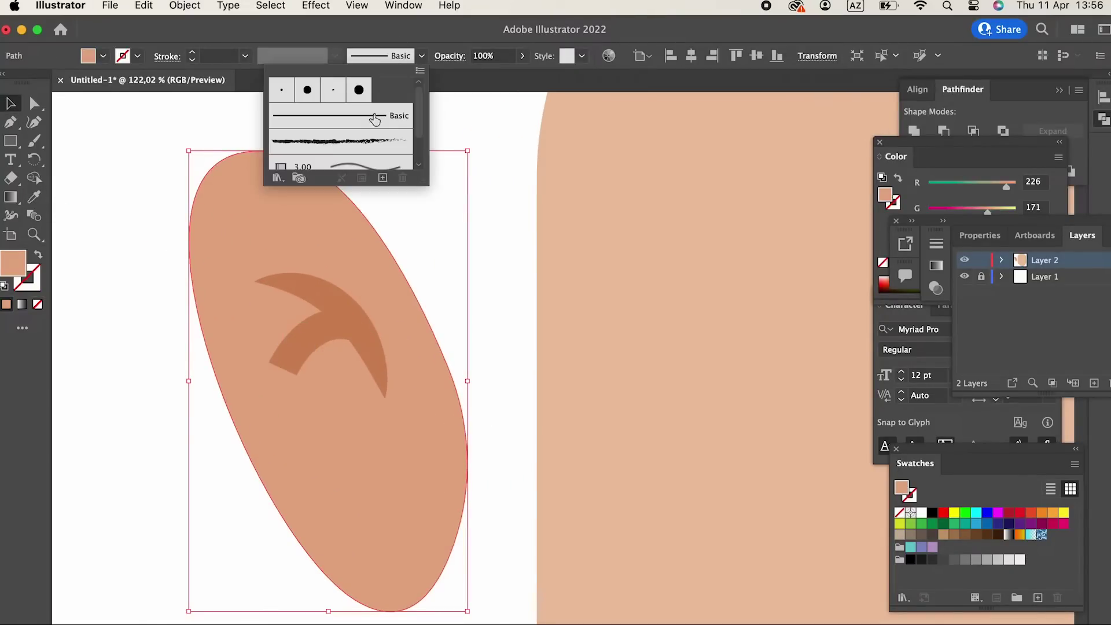
click(560, 387)
click(310, 334)
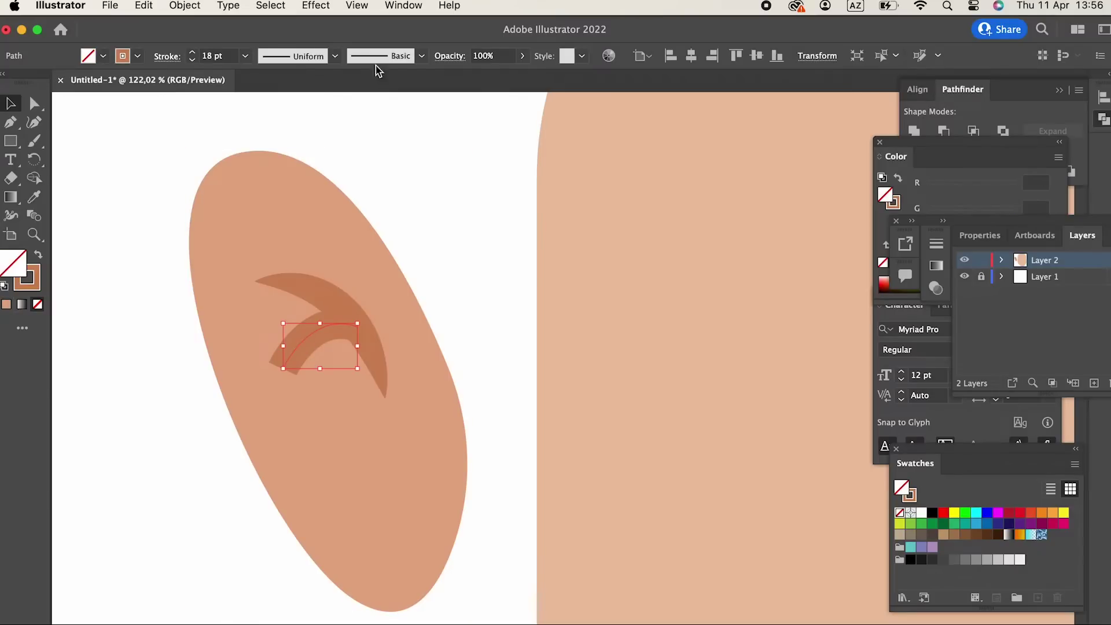
click(302, 58)
click(292, 107)
click(452, 270)
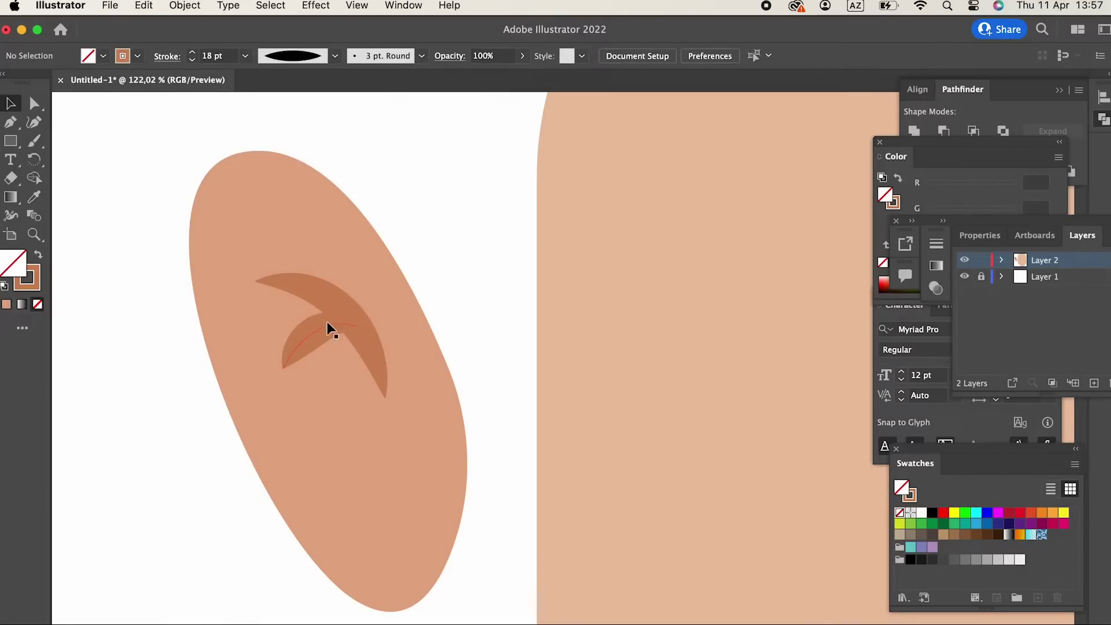
Reshape the smaller arch with the Curvature tool so its right end curves down into the larger fold.
click(325, 339)
click(34, 122)
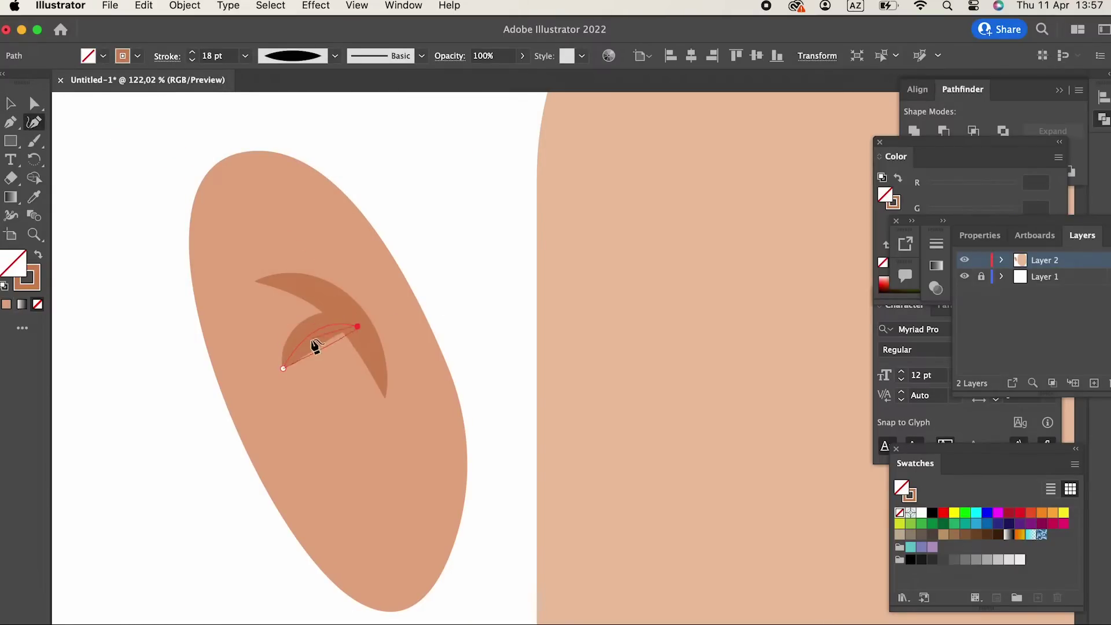
mouse_move(357, 328)
mouse_down()
mouse_move(361, 346)
mouse_move(341, 324)
mouse_up()
click(338, 330)
Expand the appearance of both ear folds and enlarge them slightly inside the ear.
key(z)
drag(339, 250, 259, 317)
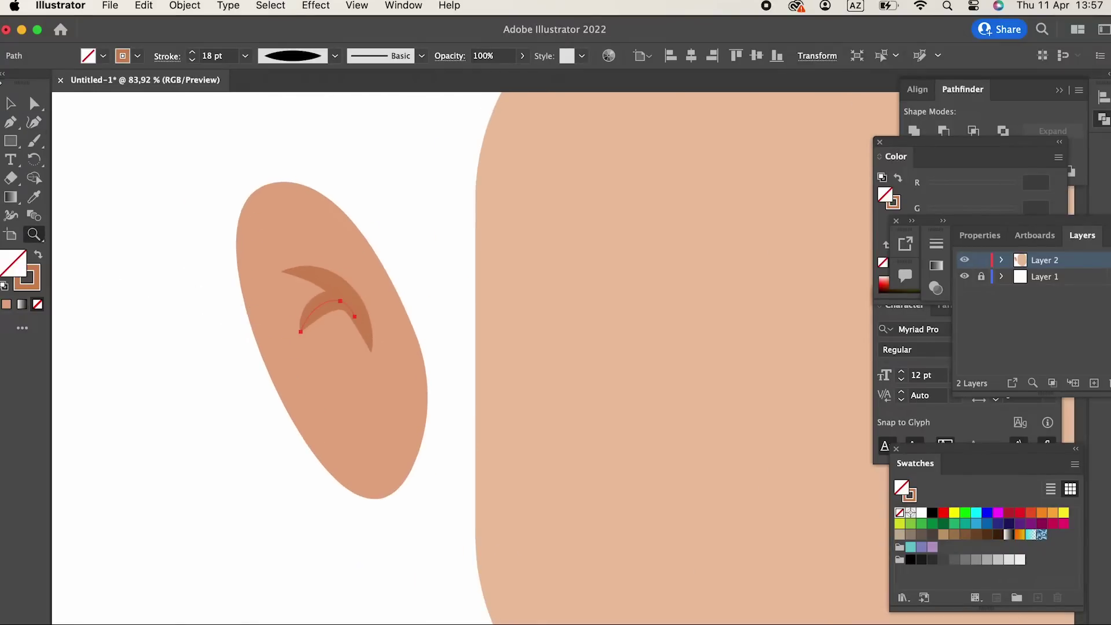
click(334, 280)
click(181, 10)
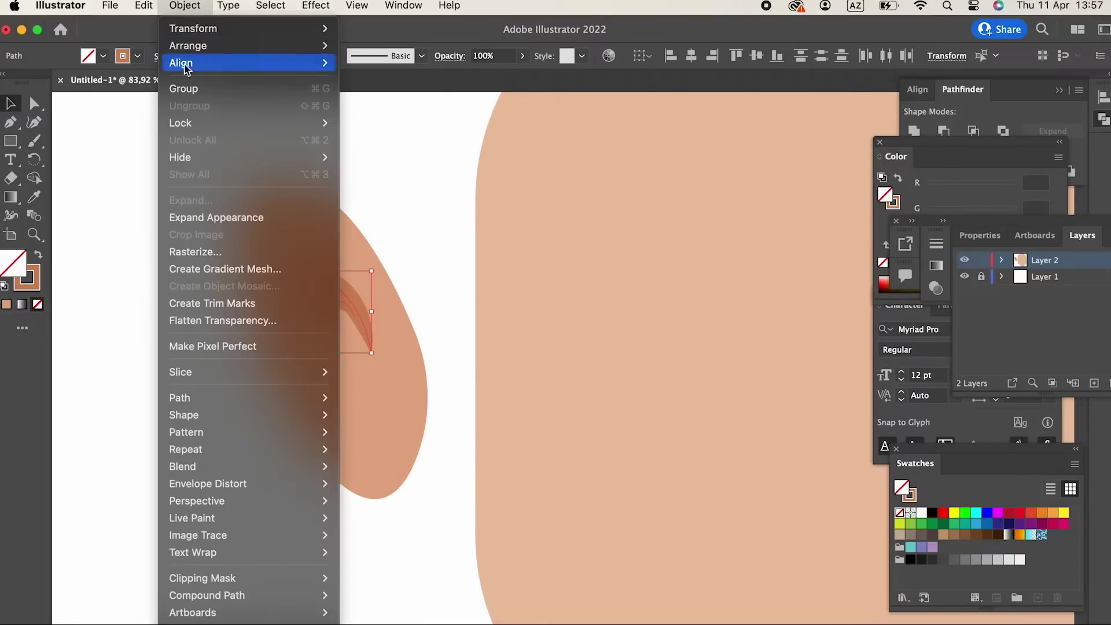
click(184, 216)
mouse_move(372, 352)
mouse_down()
mouse_move(379, 365)
mouse_move(365, 377)
mouse_move(375, 395)
mouse_move(385, 390)
mouse_move(365, 338)
mouse_up()
click(434, 226)
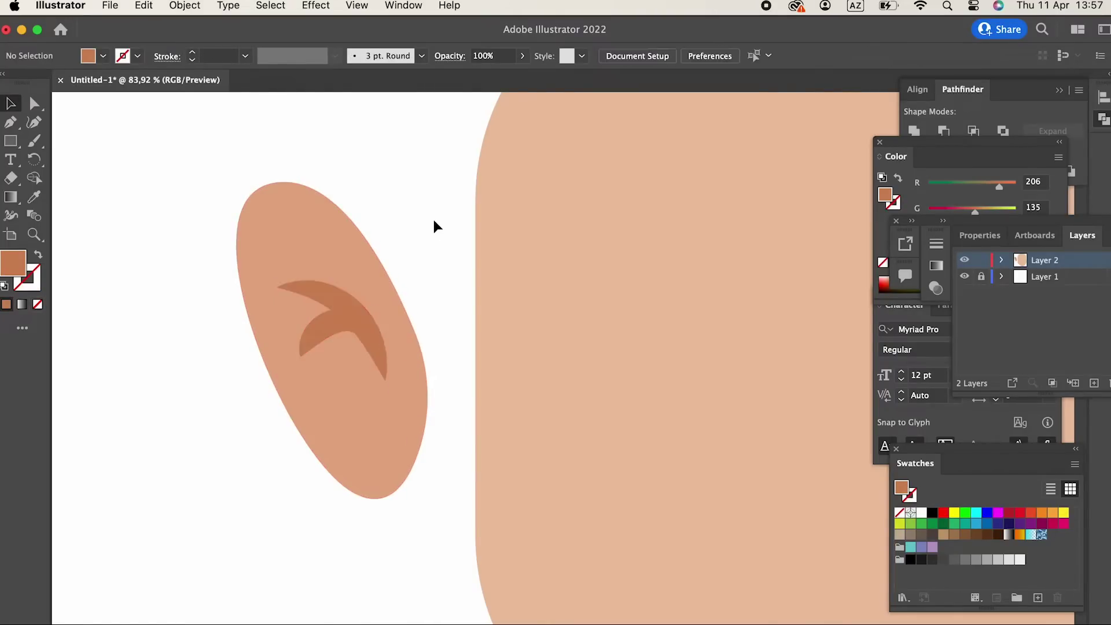
Draw a closed inner-ear shape over the folds with the Pen tool, following the ear's slant.
click(12, 122)
click(338, 309)
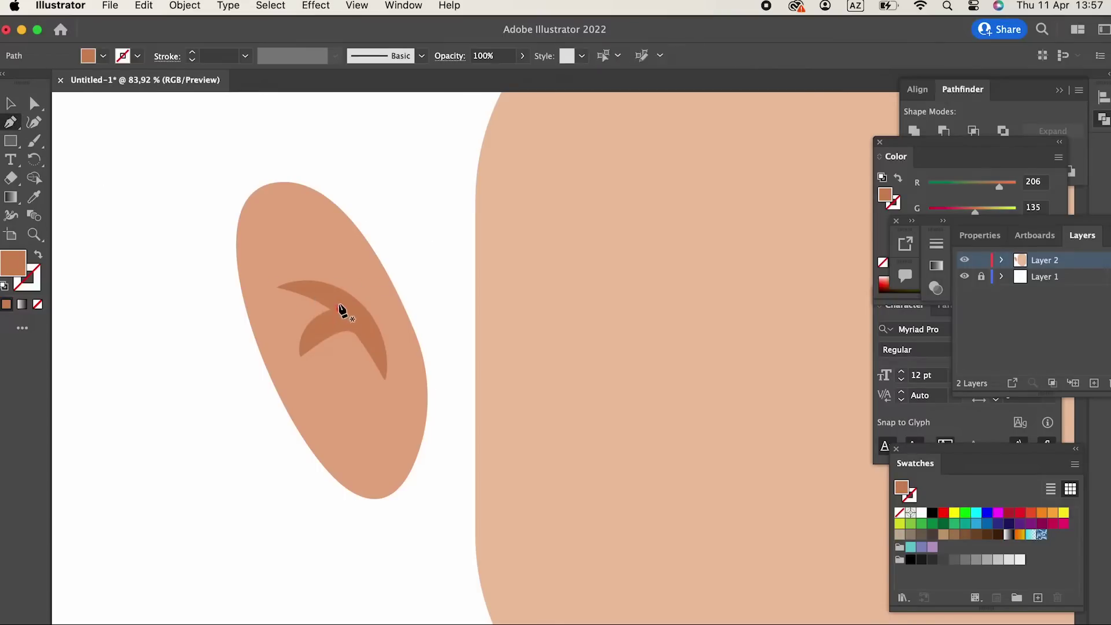
drag(272, 301, 264, 334)
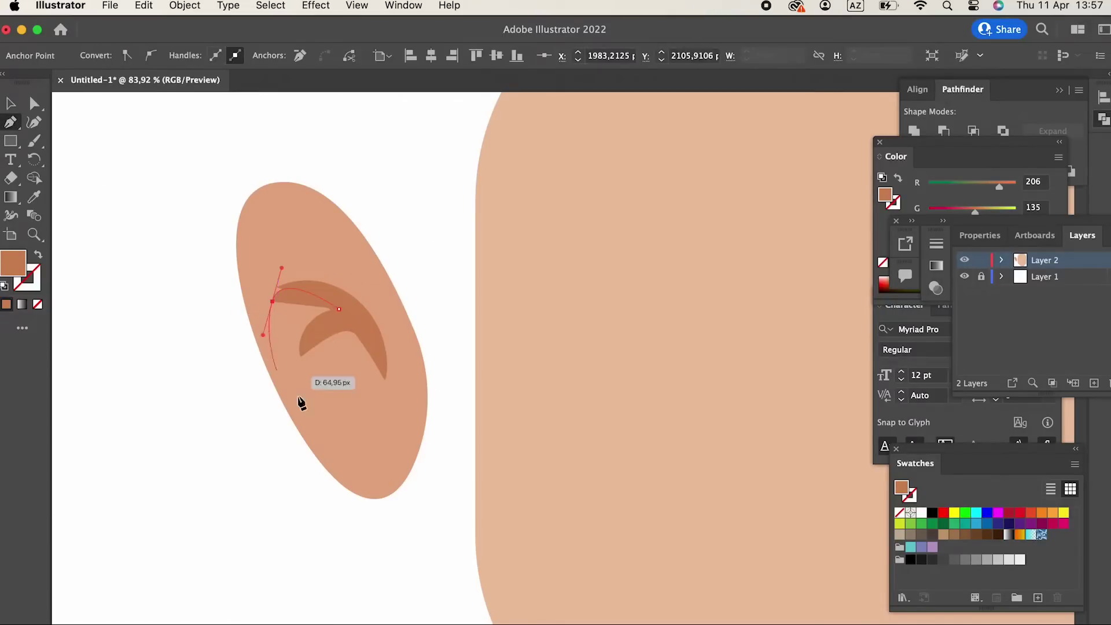
drag(346, 420, 388, 437)
drag(379, 354, 342, 318)
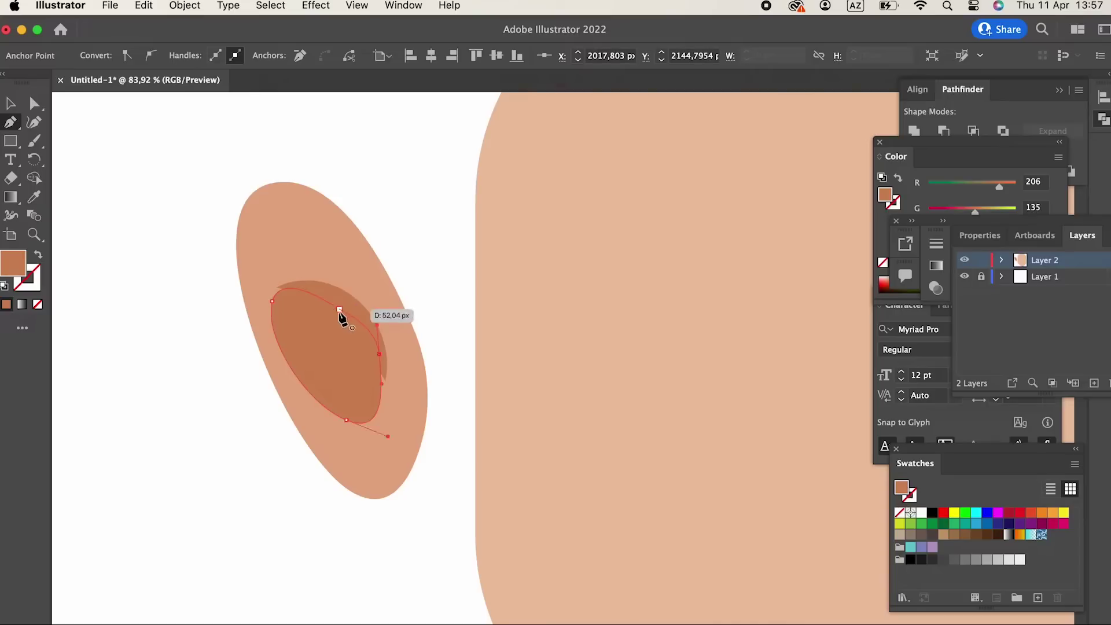
Sample the ear's skin tone for the inner-ear shape and darken its fill to D89C73.
click(34, 197)
click(260, 248)
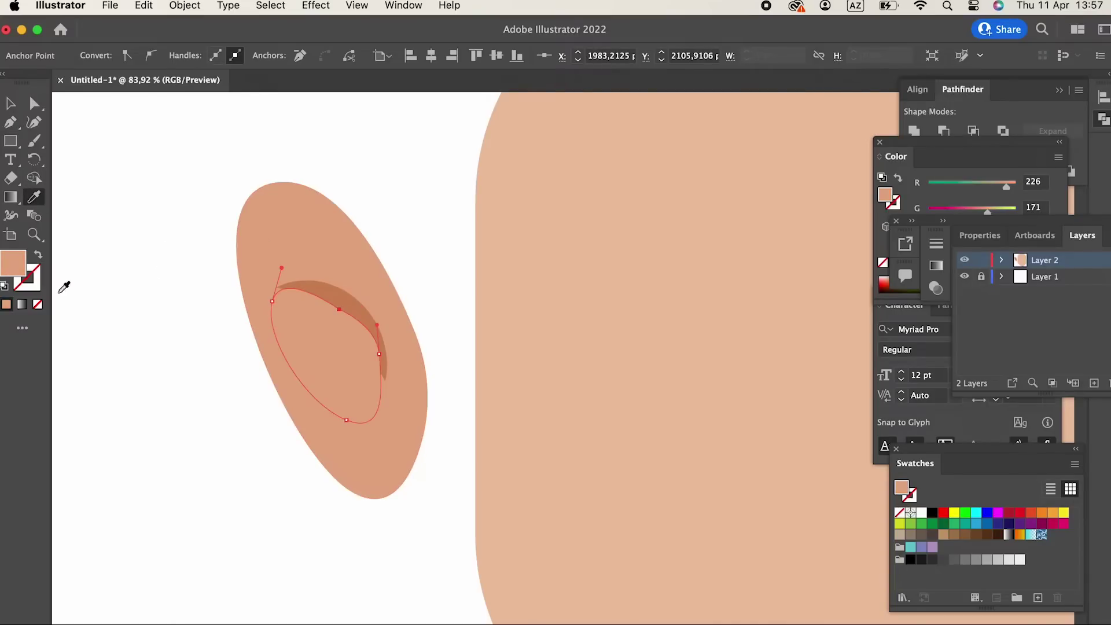
double_click(11, 263)
click(116, 104)
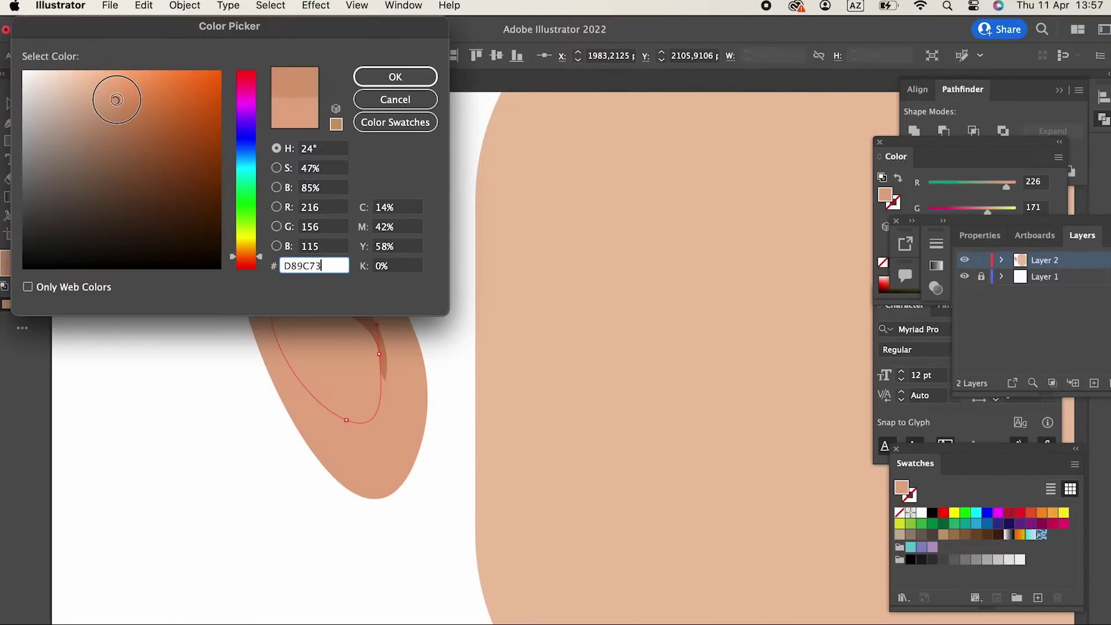
click(393, 76)
Select the two dark fold shapes and bring them in front of the inner-ear shape.
click(12, 103)
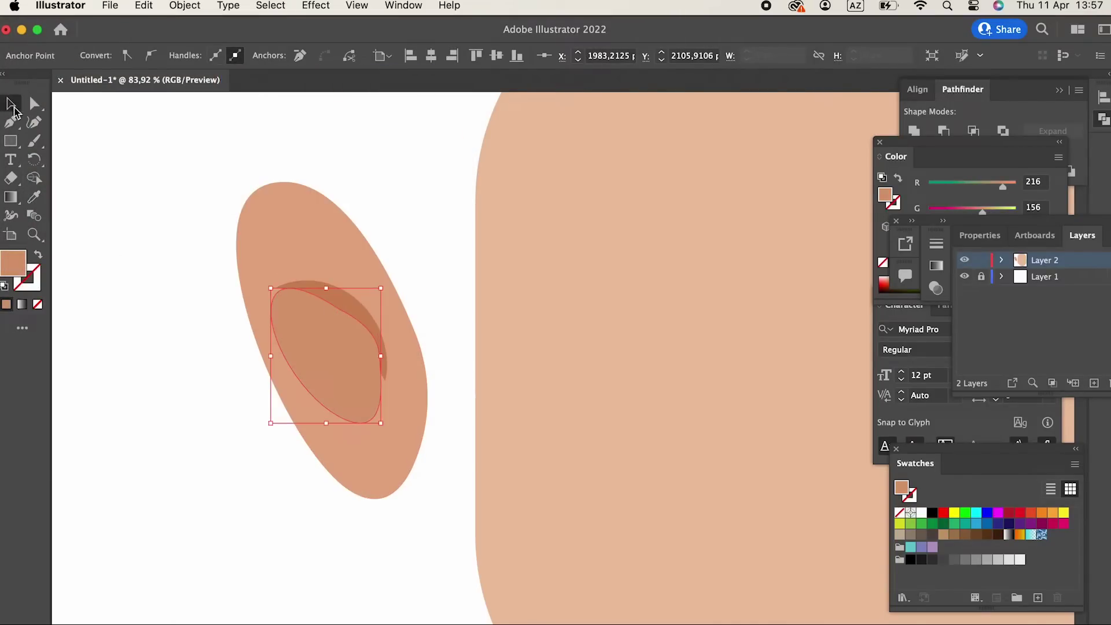
click(343, 294)
click(184, 7)
click(442, 308)
drag(445, 425, 279, 325)
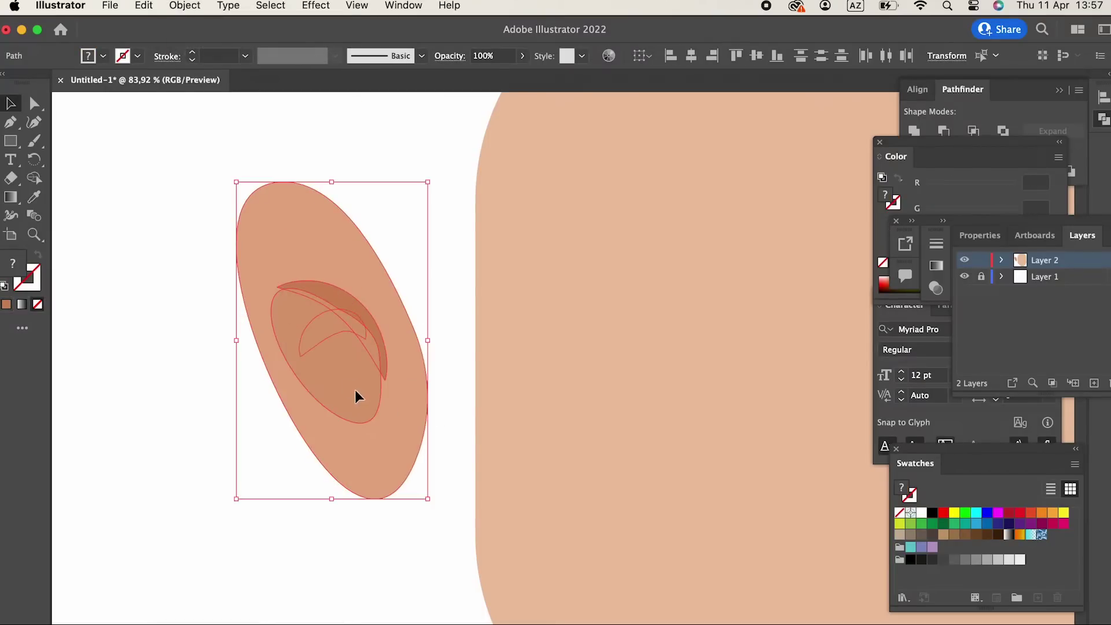
shift+click(402, 429)
click(185, 6)
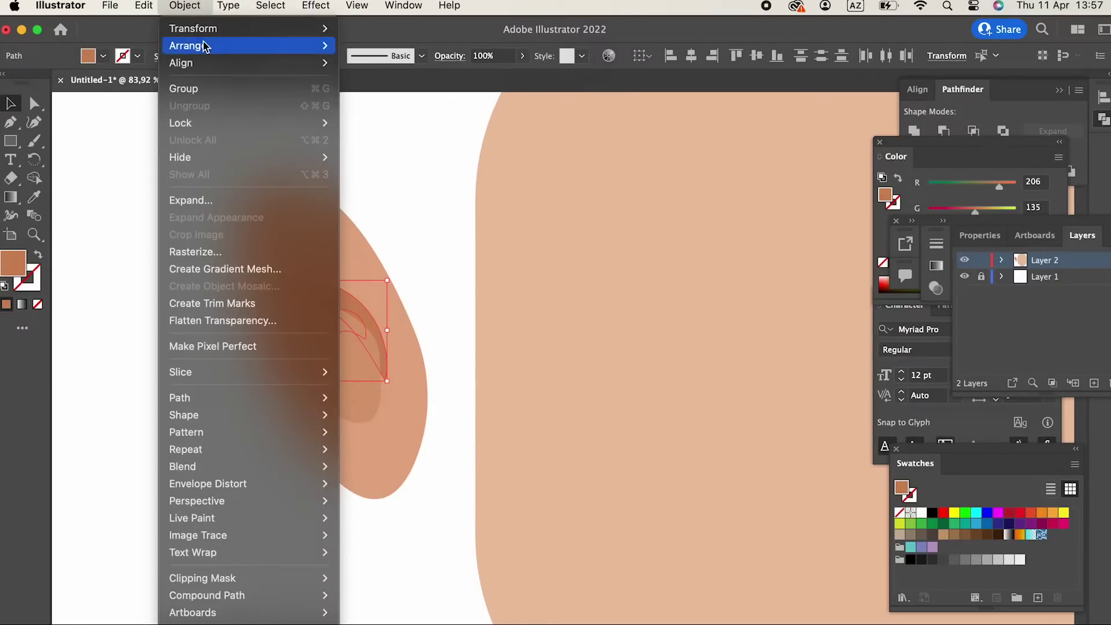
mouse_move(186, 43)
click(376, 42)
click(403, 228)
Reshape the inner-ear outline with the Curvature tool so its upper edge tucks under the large fold.
key(z)
drag(406, 269, 449, 422)
drag(292, 339, 377, 389)
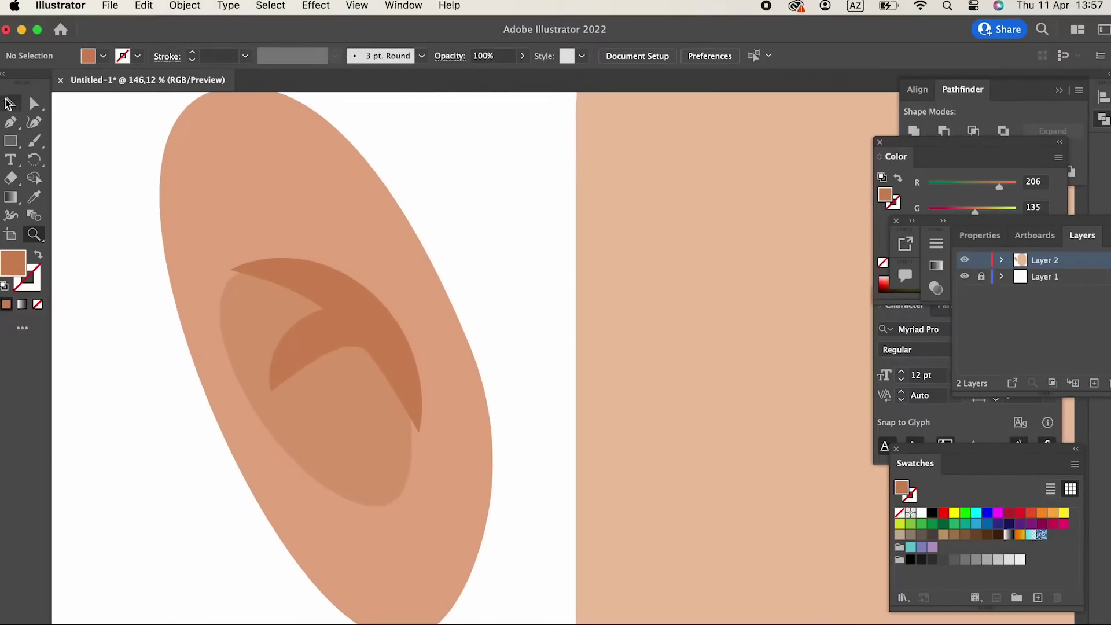
click(301, 382)
click(34, 122)
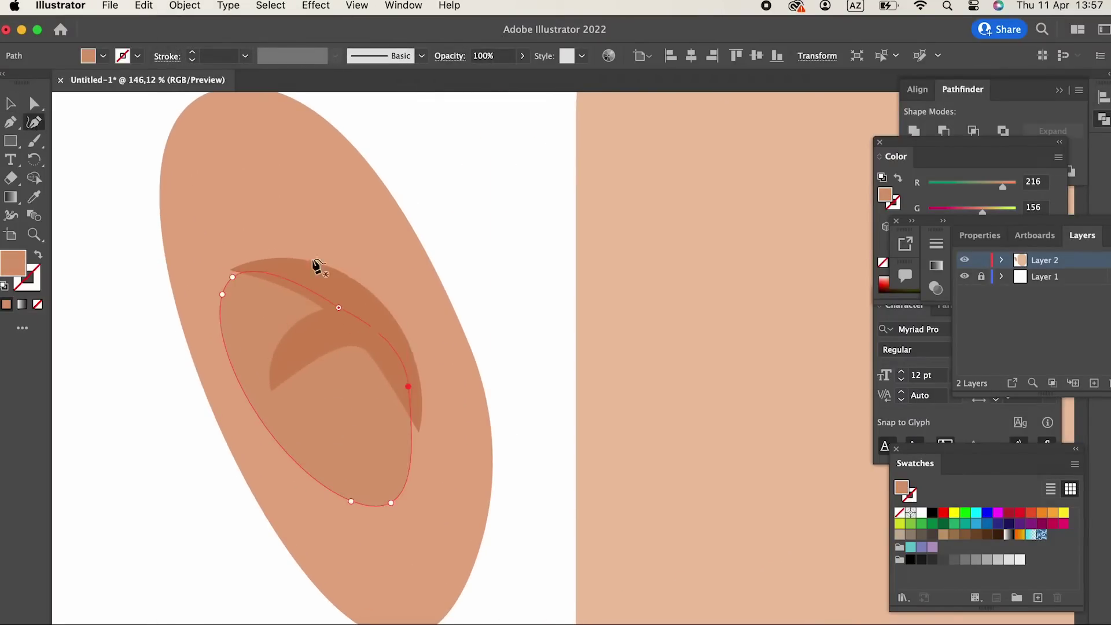
drag(339, 307, 341, 294)
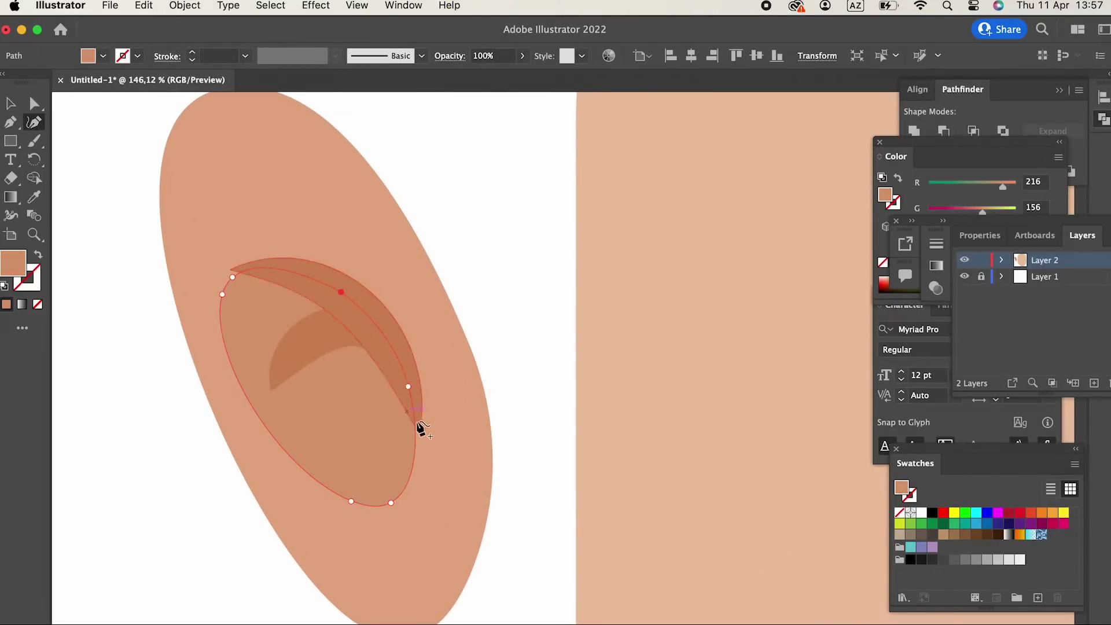
click(415, 394)
drag(232, 274, 231, 271)
Group all the ear shapes and move the group so it overlaps the head's left edge.
key(z)
drag(405, 294, 153, 343)
key(v)
drag(238, 198, 416, 450)
click(184, 5)
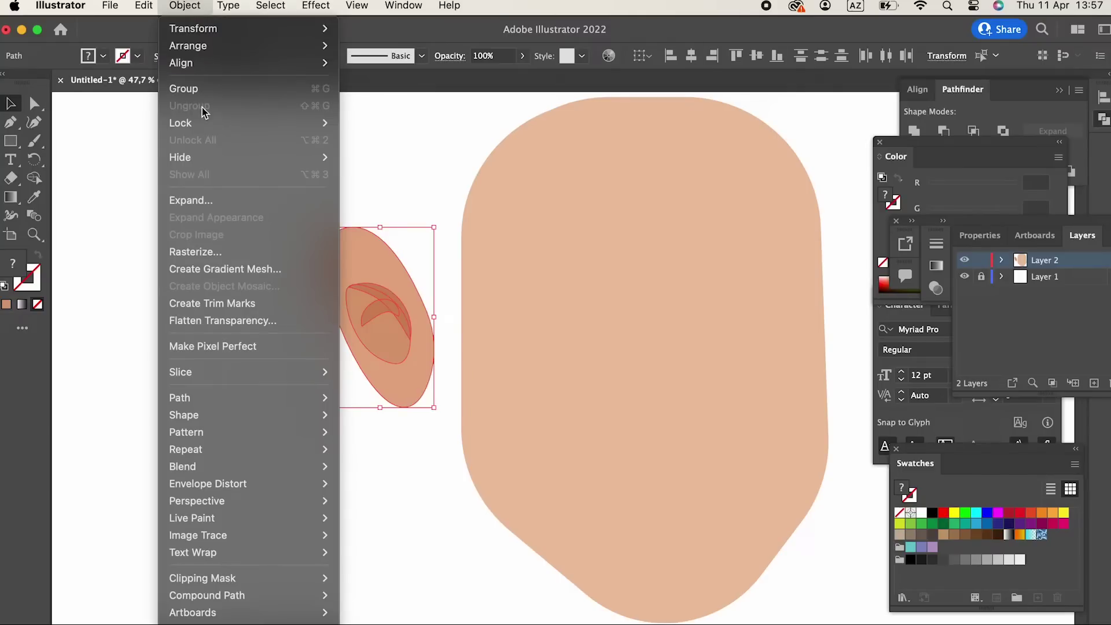
click(218, 86)
drag(415, 377, 462, 403)
Place a reflected copy of the ear group on the head's right edge, rotated slightly to fit.
scroll(584, 376, right, 5)
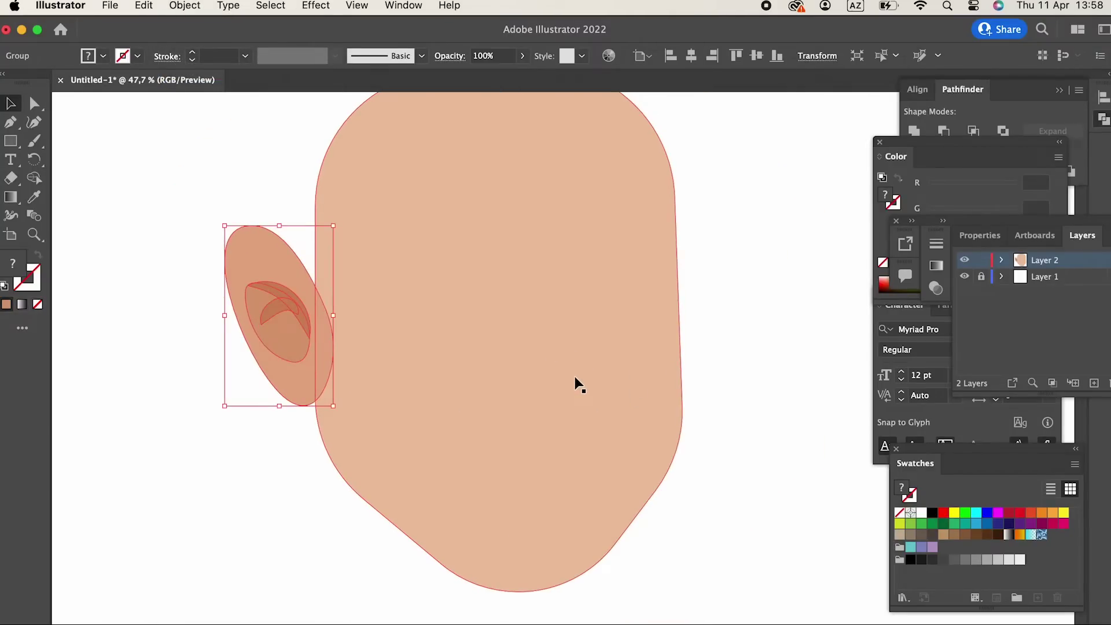
click(184, 6)
mouse_move(313, 29)
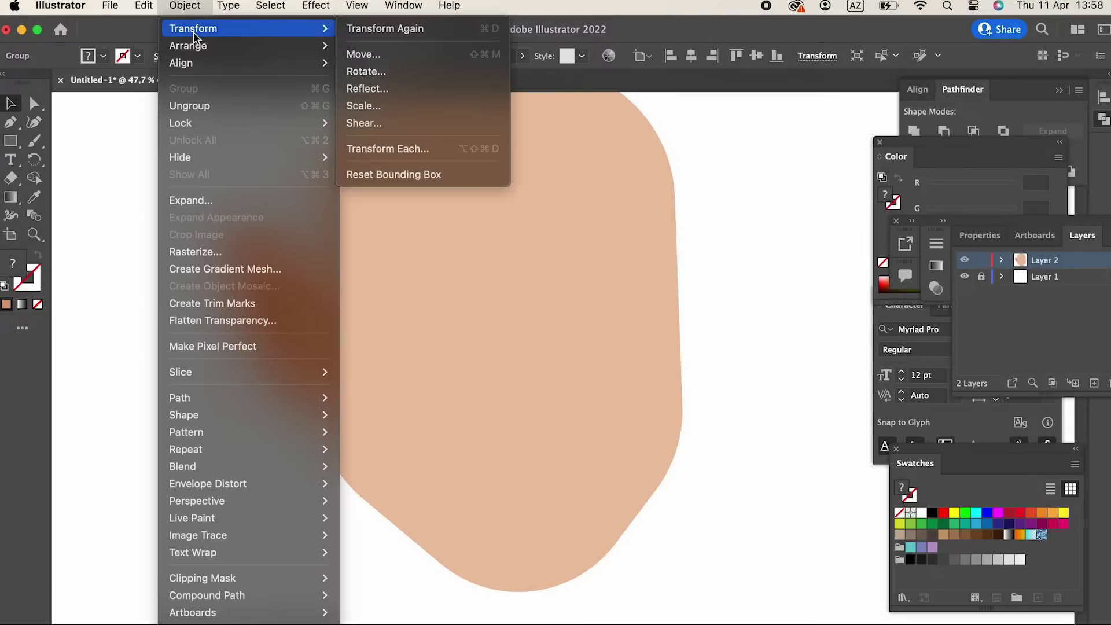
click(435, 88)
click(191, 503)
drag(276, 301, 676, 336)
drag(744, 414, 752, 397)
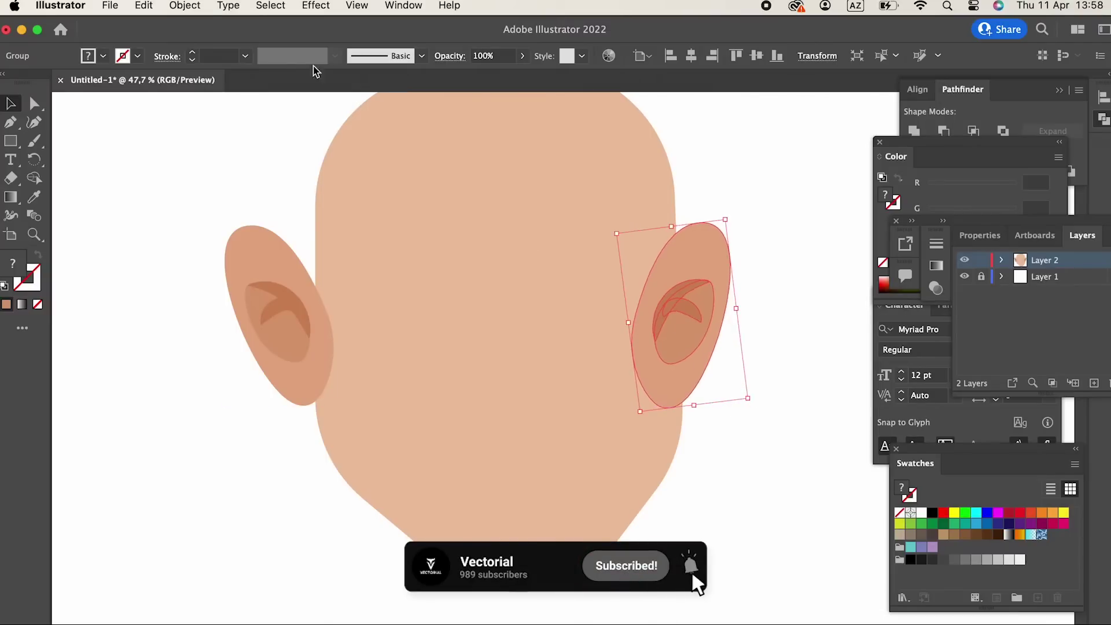
Send the ear group on the head's right side to the back, behind the head shape.
click(197, 7)
mouse_move(307, 46)
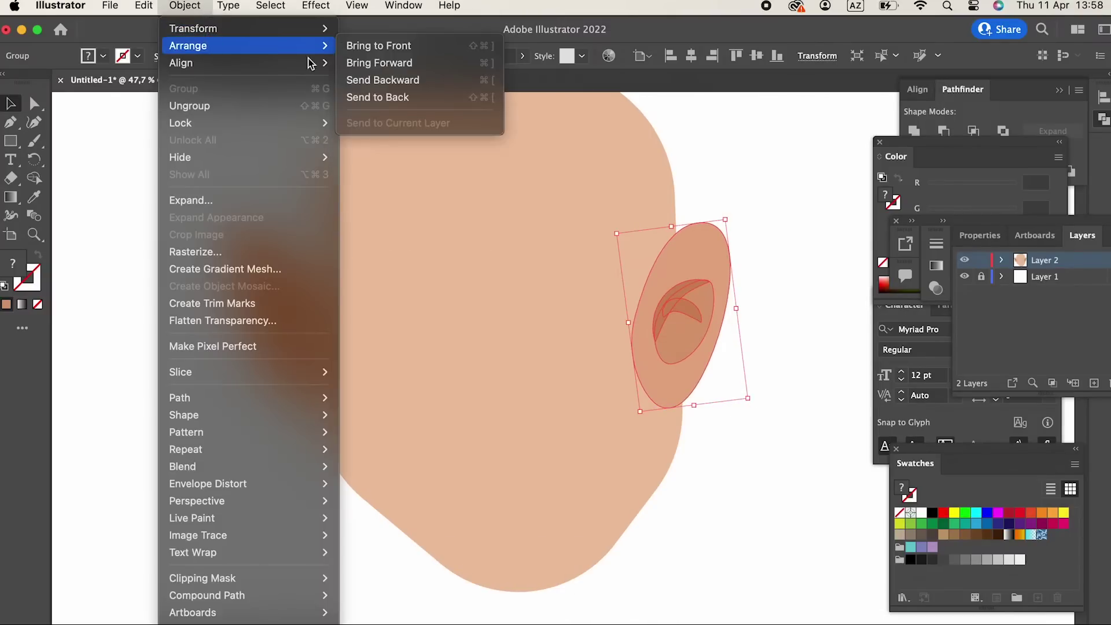
click(443, 104)
click(761, 347)
key(z)
drag(753, 336, 637, 334)
drag(685, 346, 549, 427)
drag(530, 378, 555, 399)
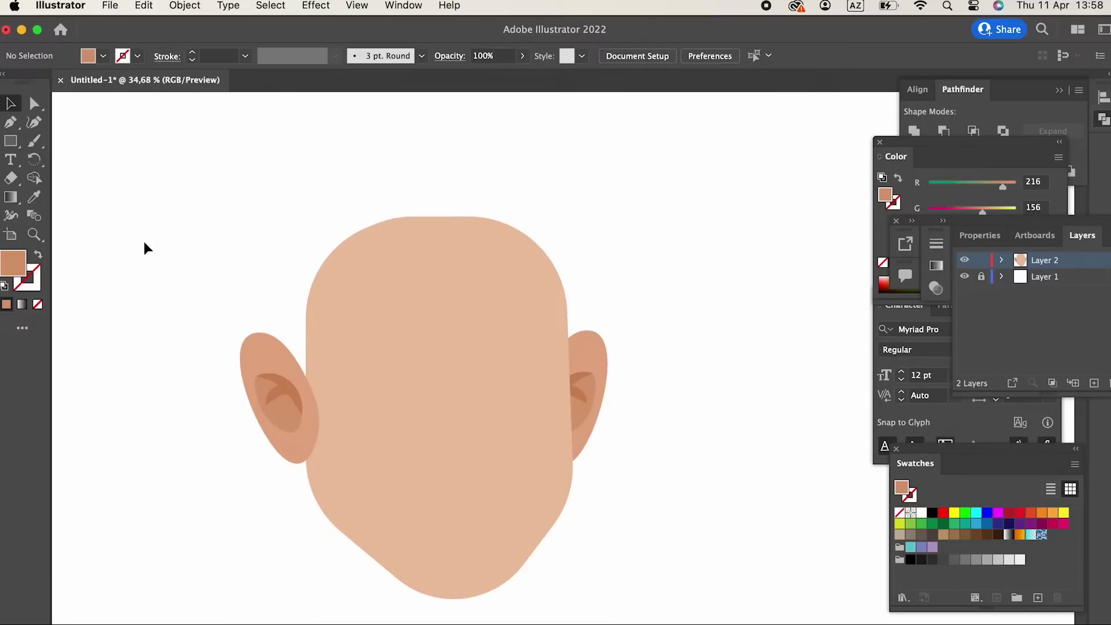
Draw a closed curved side-hair shape with the Pen tool, rising from the left ear to beyond the head's upper-left edge.
click(312, 415)
click(331, 415)
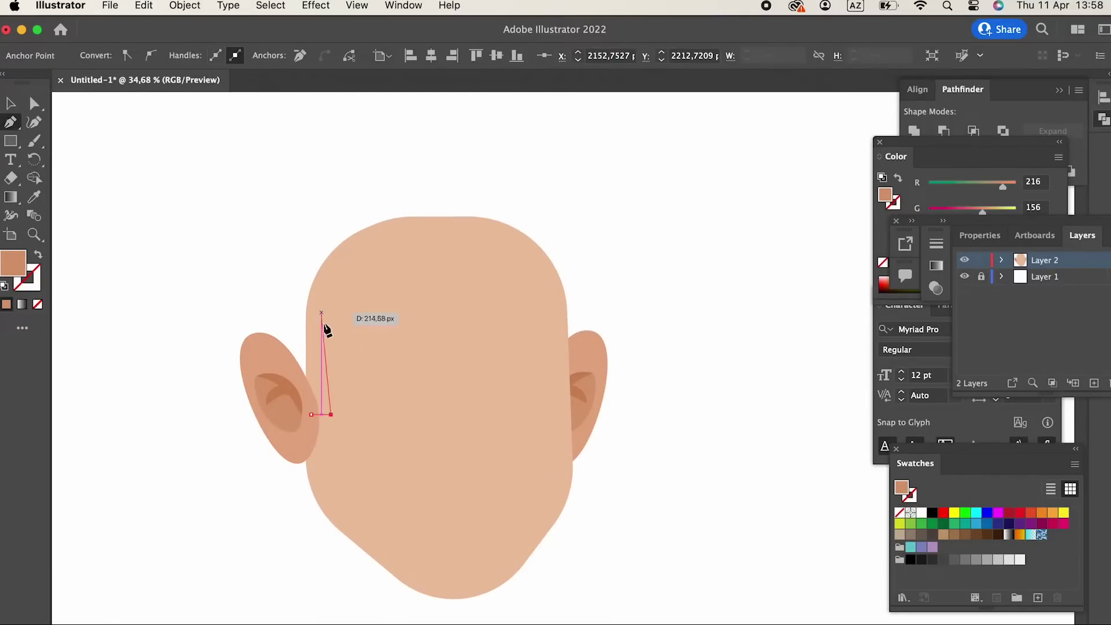
drag(321, 340, 328, 316)
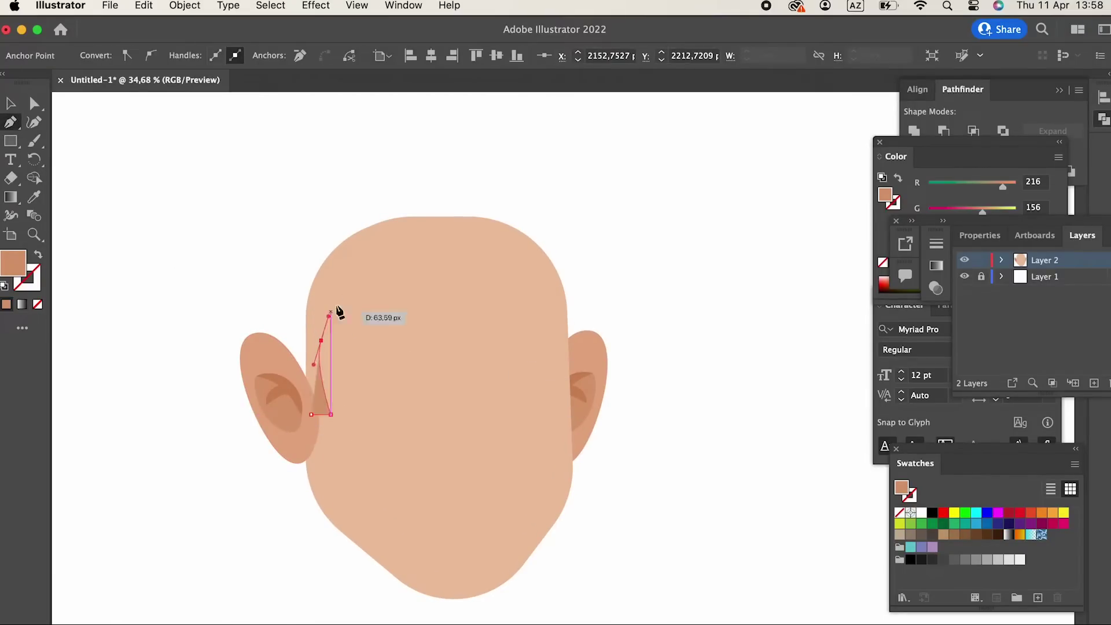
click(358, 288)
drag(294, 234, 265, 255)
drag(288, 374, 311, 414)
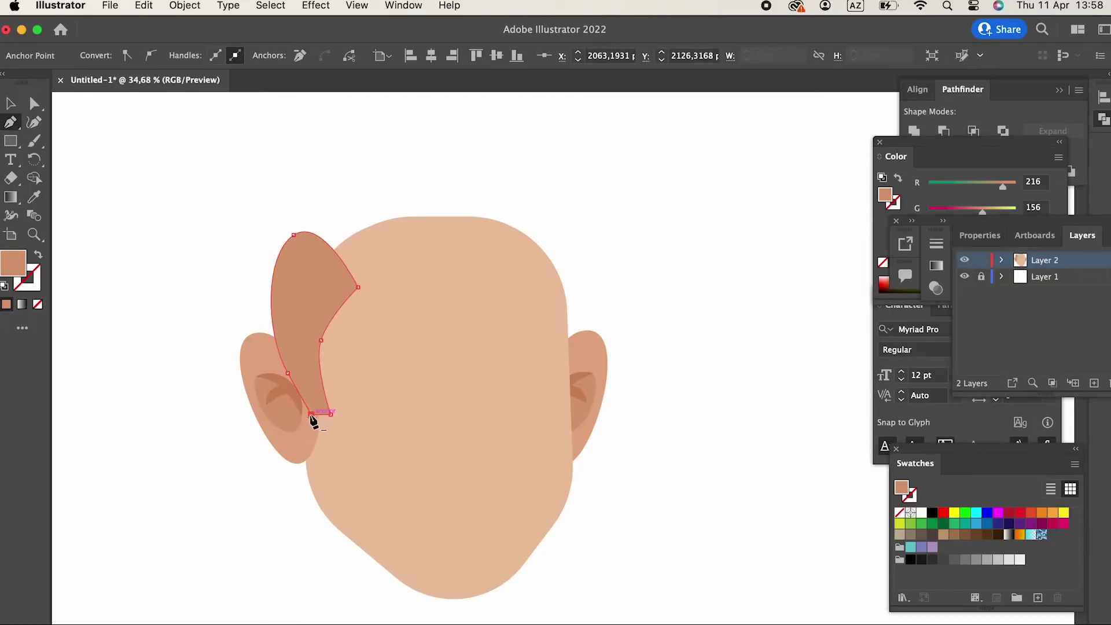
Fill the left side-hair shape with dark reddish brown.
double_click(16, 259)
drag(250, 236, 250, 260)
drag(76, 113, 104, 154)
click(391, 75)
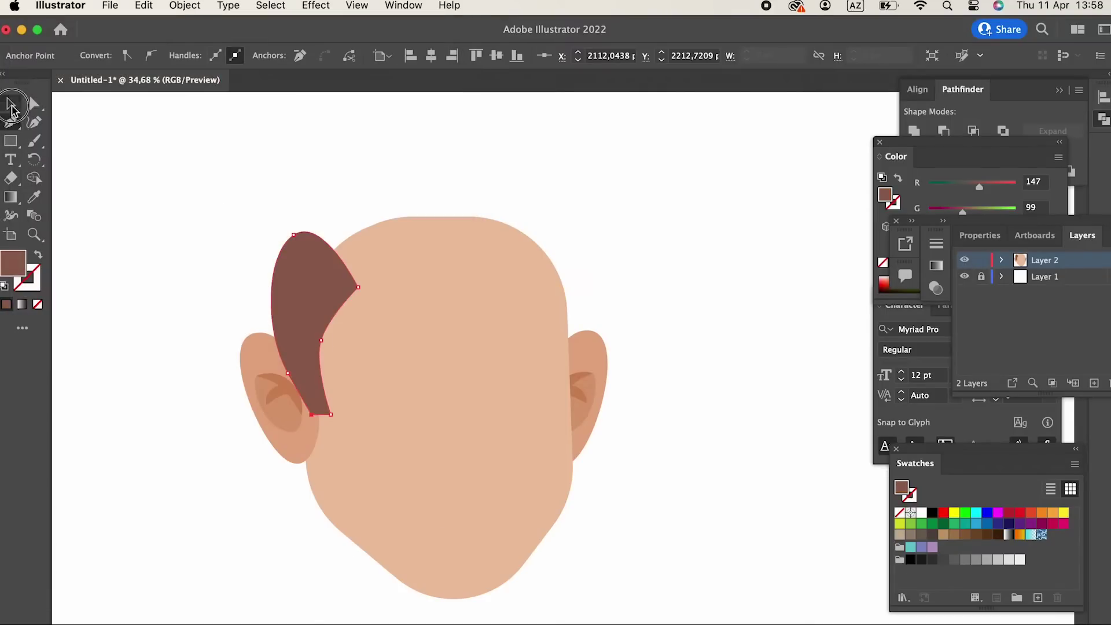
Bring the left ear group to the front so it overlaps the side hair.
click(12, 105)
click(239, 406)
click(269, 397)
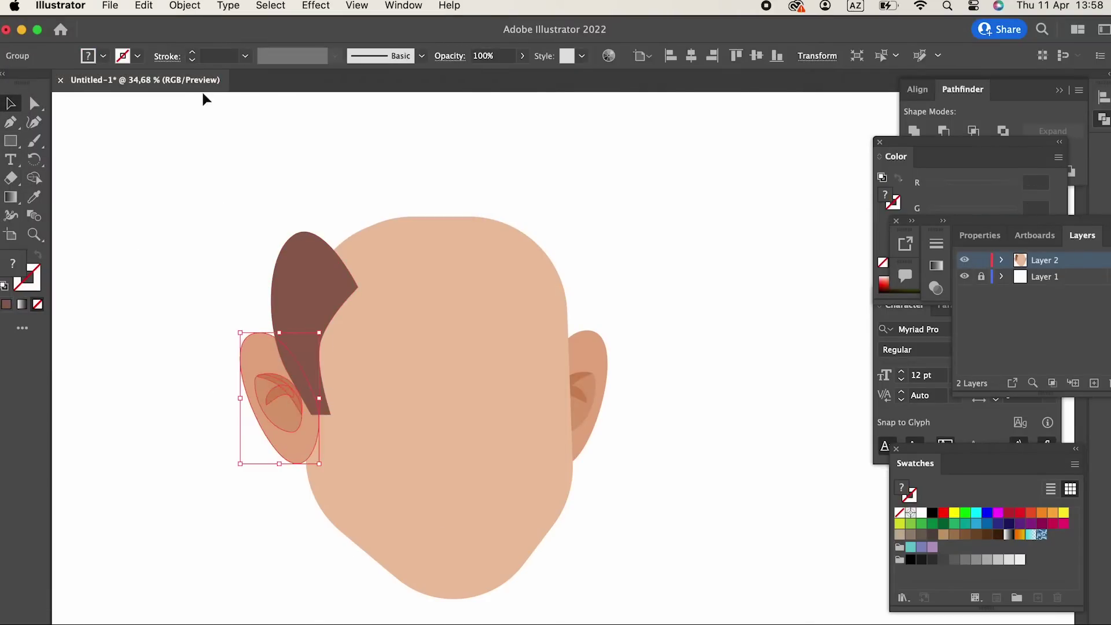
click(181, 6)
mouse_move(188, 44)
click(372, 45)
click(710, 354)
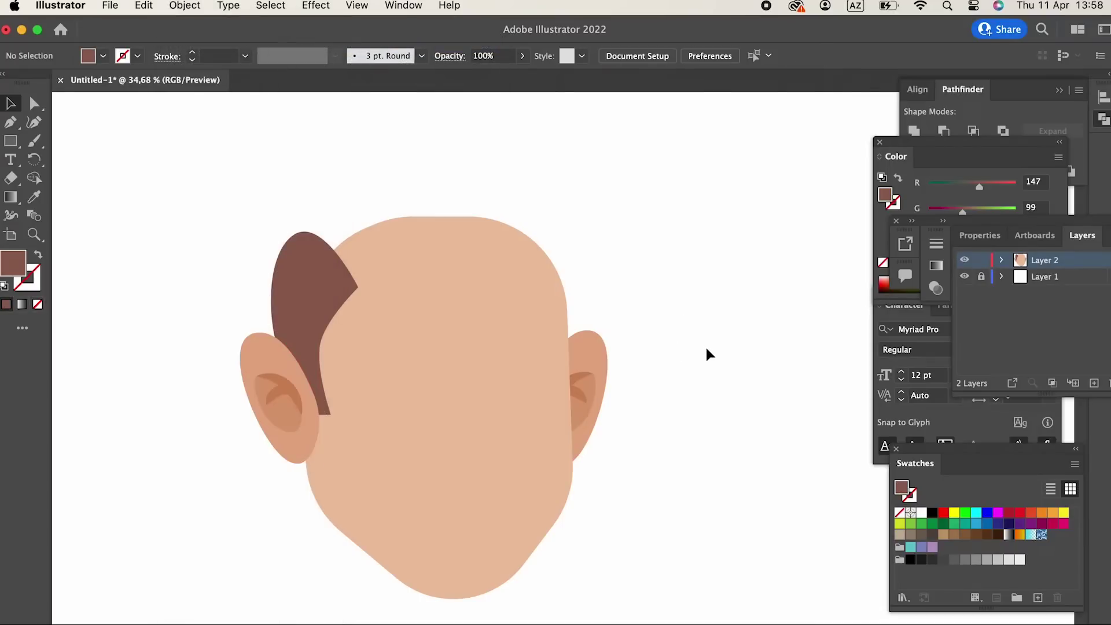
Draw a closed tapering side-hair shape with the Pen tool on the head's right edge, narrowing down to the ear.
scroll(689, 350, right, 2)
scroll(689, 350, down, 1)
click(302, 266)
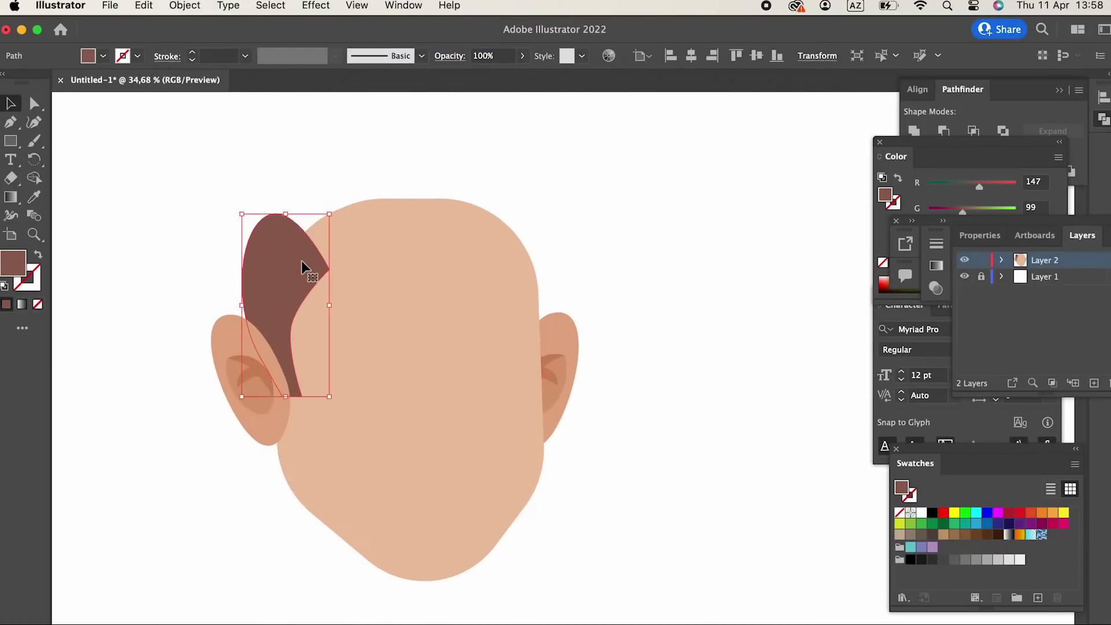
click(10, 122)
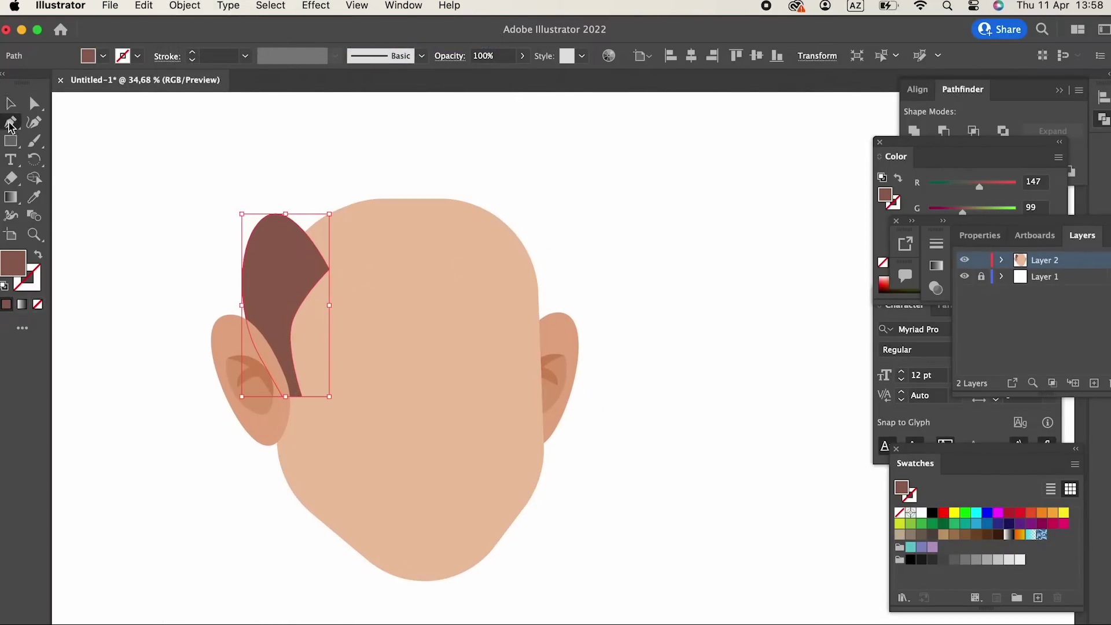
click(506, 230)
drag(571, 236, 577, 251)
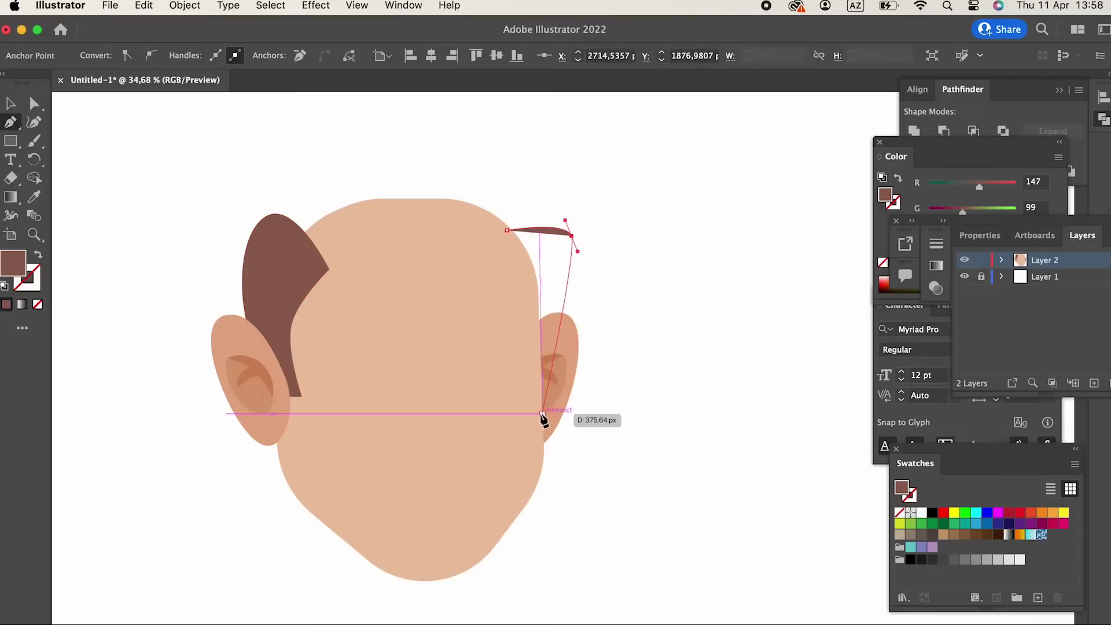
click(550, 397)
click(533, 397)
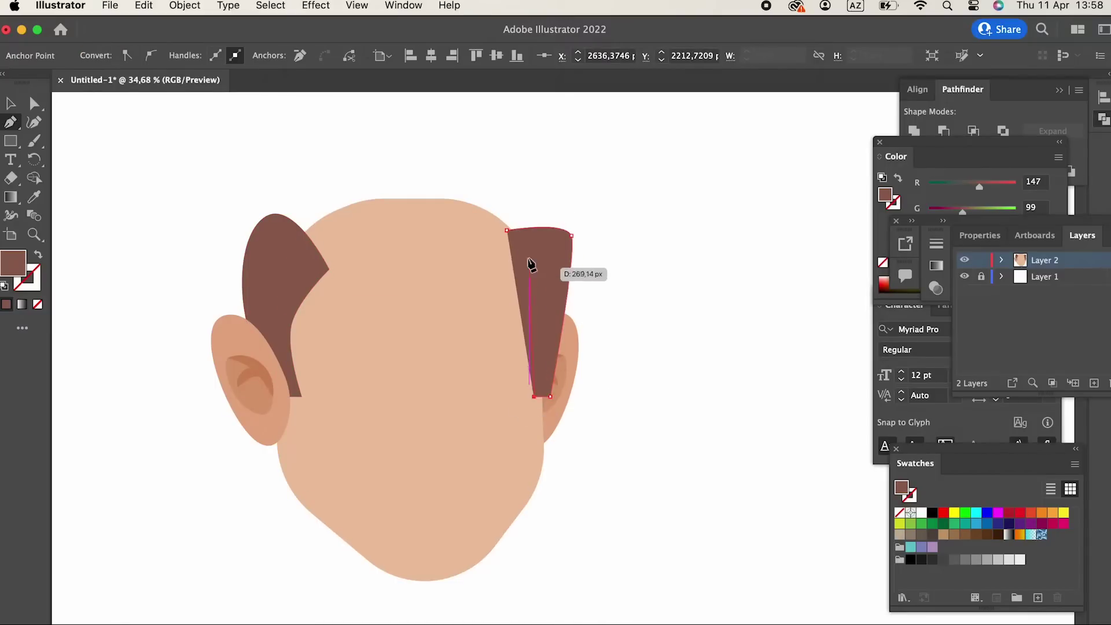
click(507, 230)
Send the right side-hair shape to the back, behind the head and ear.
click(10, 103)
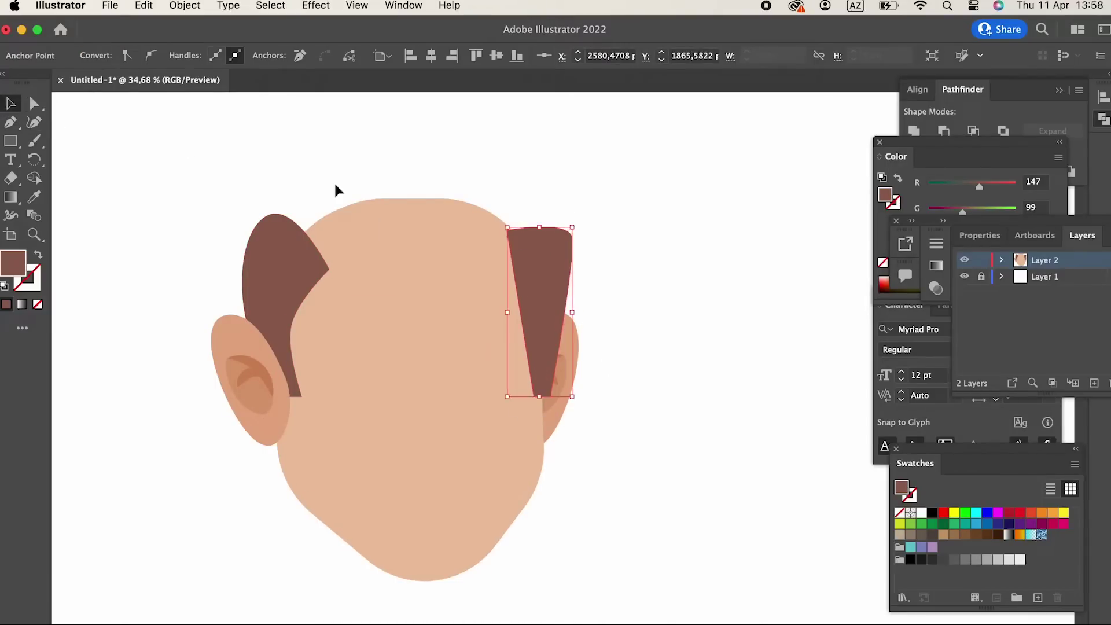
click(165, 5)
mouse_move(194, 52)
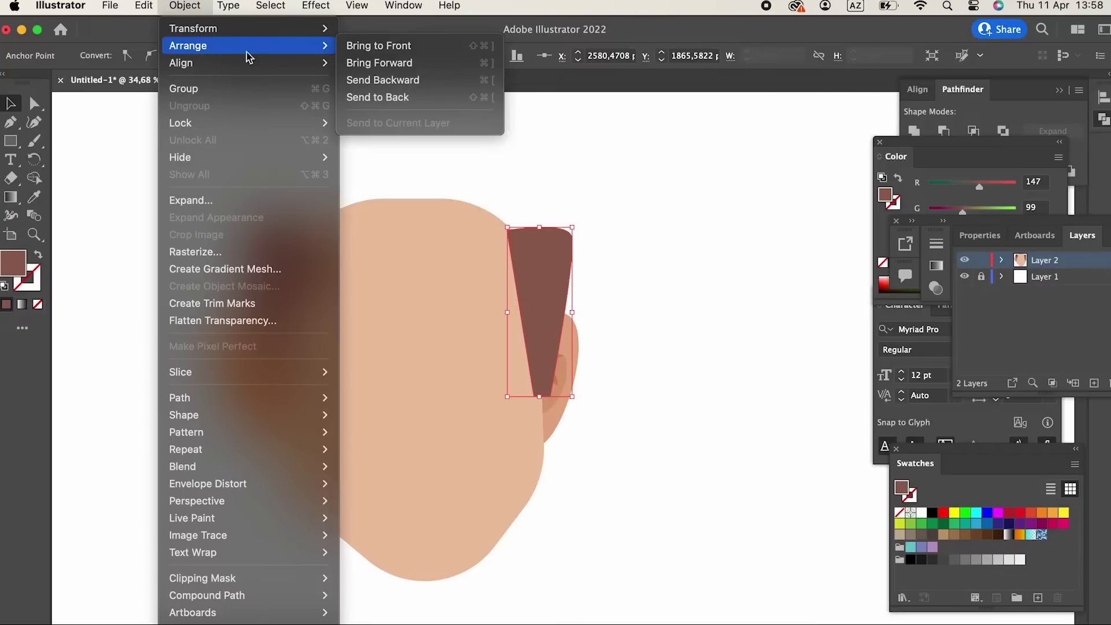
click(377, 96)
click(743, 457)
scroll(665, 359, left, 2)
scroll(665, 360, down, 1)
Round the top of the right side-hair shape and curve its outer edge inward near the ear with the Curvature tool.
click(595, 268)
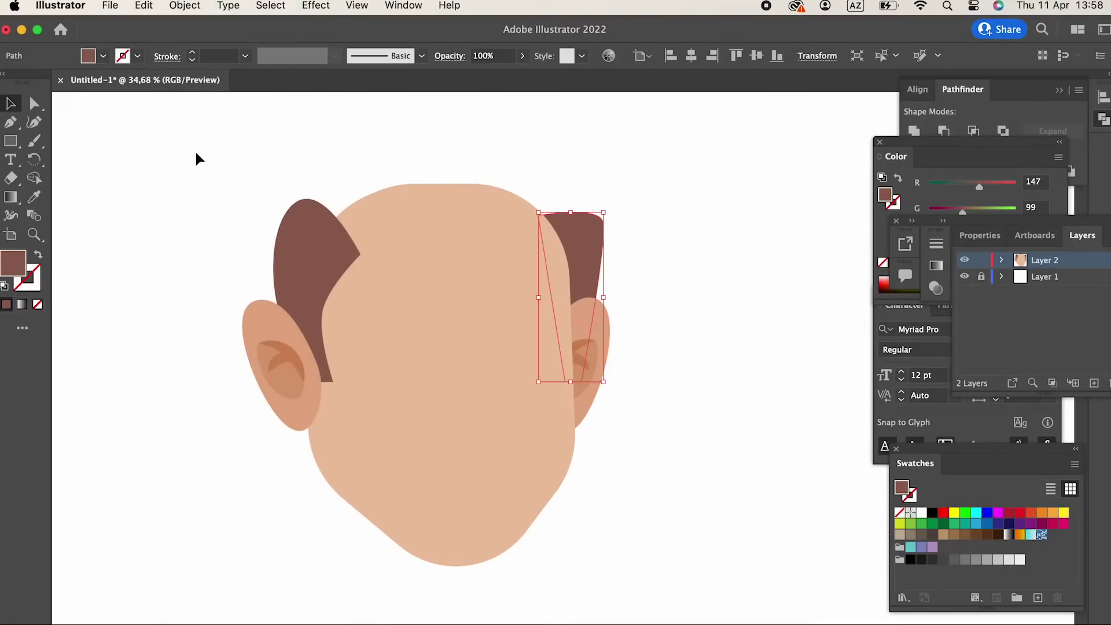
click(43, 124)
drag(573, 212, 574, 205)
drag(612, 303, 589, 320)
click(10, 104)
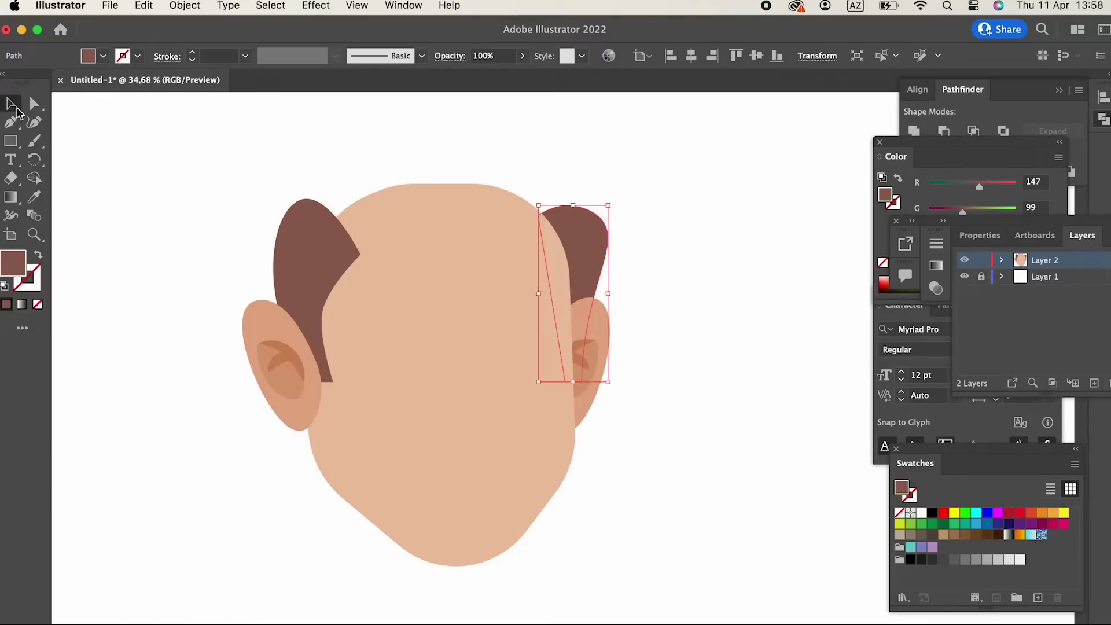
Reshape the left side-hair outline with the Curvature tool, making its upper part wider and its top flatter.
click(273, 255)
click(35, 125)
click(268, 224)
drag(275, 241, 325, 215)
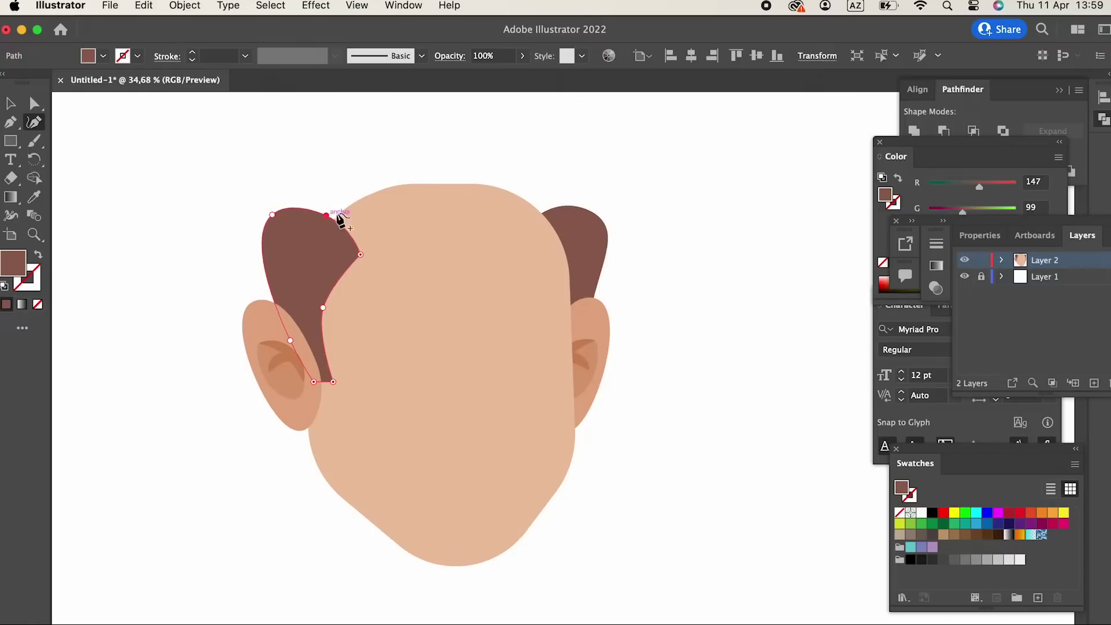
click(8, 104)
click(250, 186)
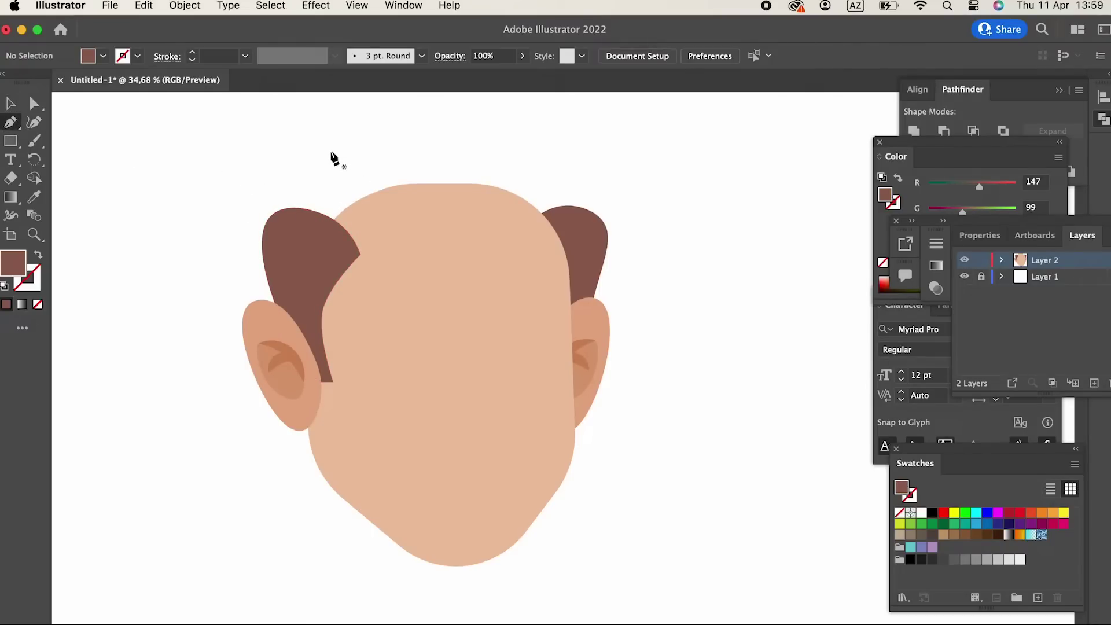
Draw the closed top-hair shape with the Pen tool, with a pointed tuft at upper left and a fringe sweeping across the forehead.
click(336, 143)
drag(305, 227, 327, 291)
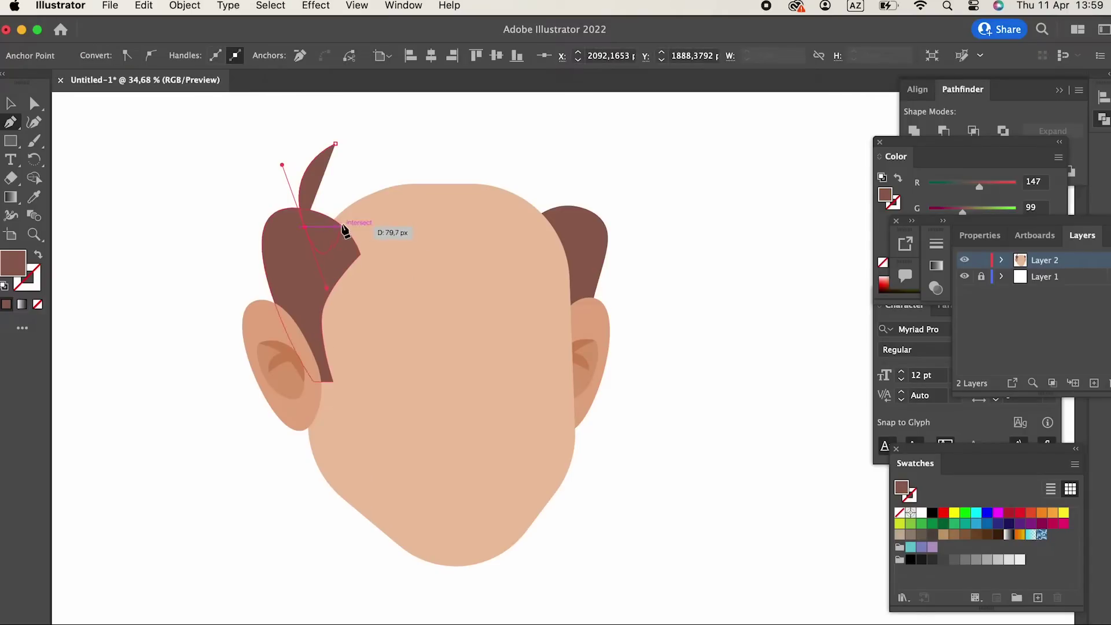
click(342, 227)
click(526, 268)
drag(525, 269, 567, 218)
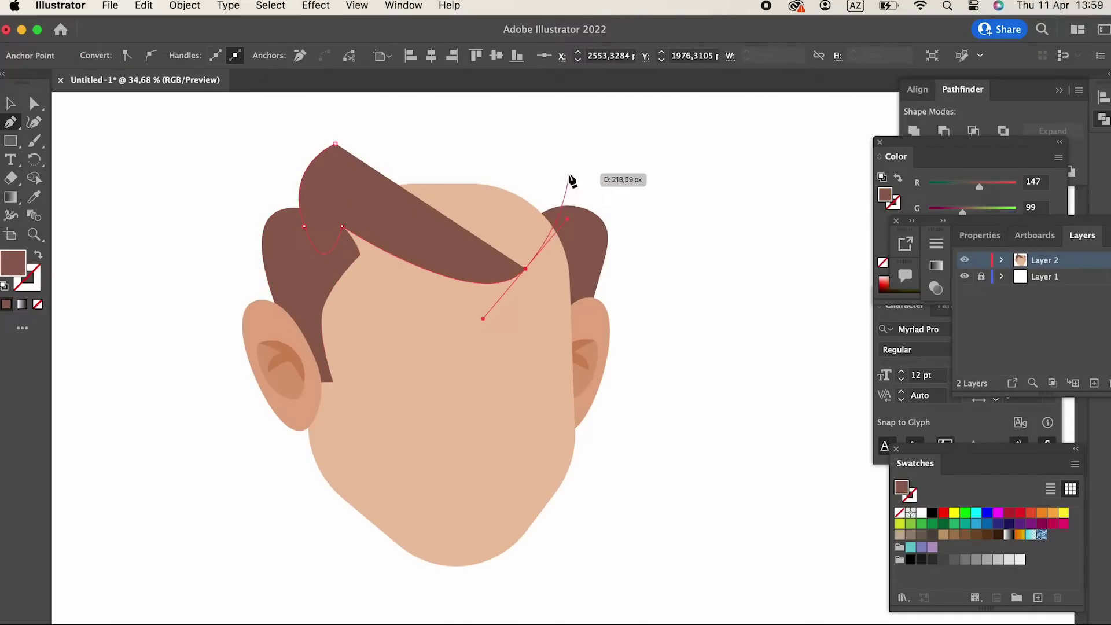
drag(566, 172, 547, 131)
drag(350, 166, 174, 268)
click(349, 166)
click(336, 143)
Refine the notch beside the top hair's pointed tuft with the Curvature tool so the tip curls.
key(z)
drag(480, 245, 483, 411)
click(46, 125)
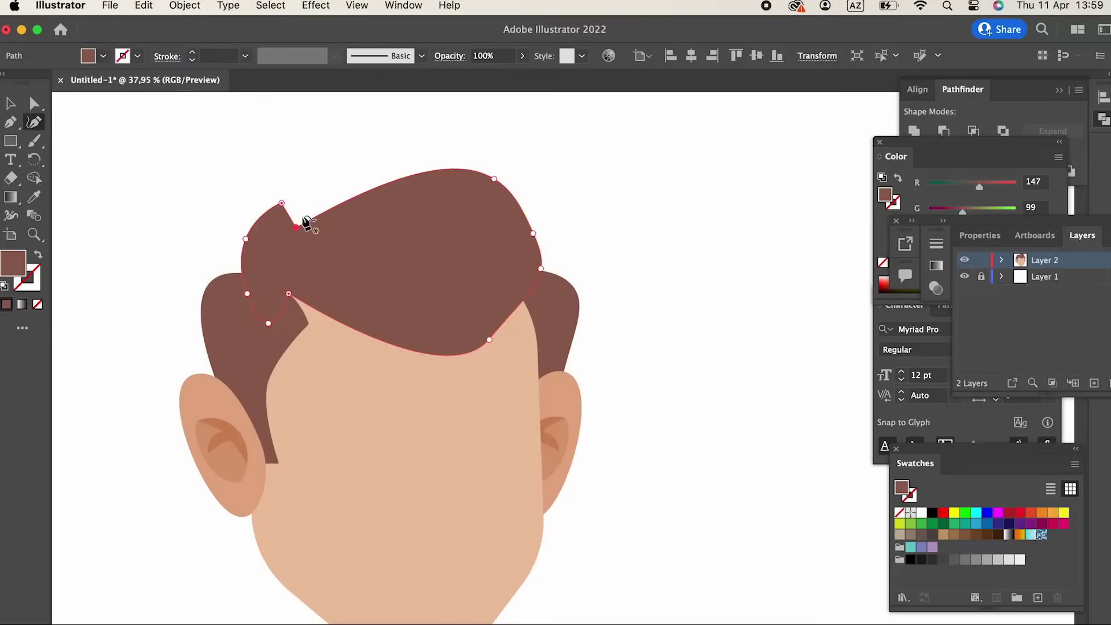
drag(289, 215, 279, 224)
drag(295, 228, 270, 223)
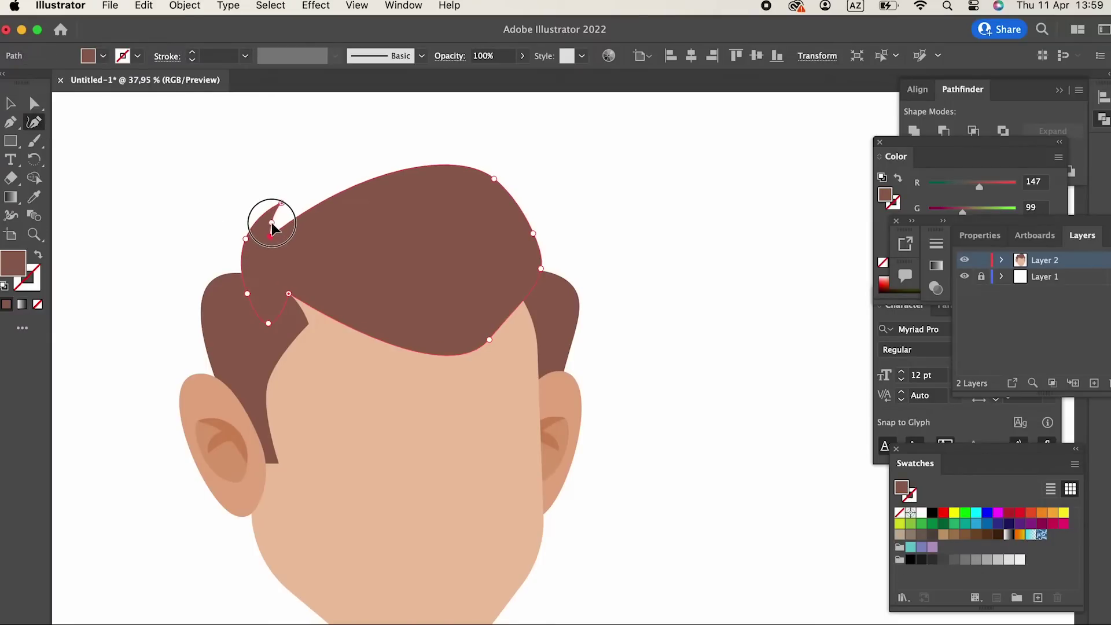
key(z)
click(421, 195)
drag(507, 321, 287, 352)
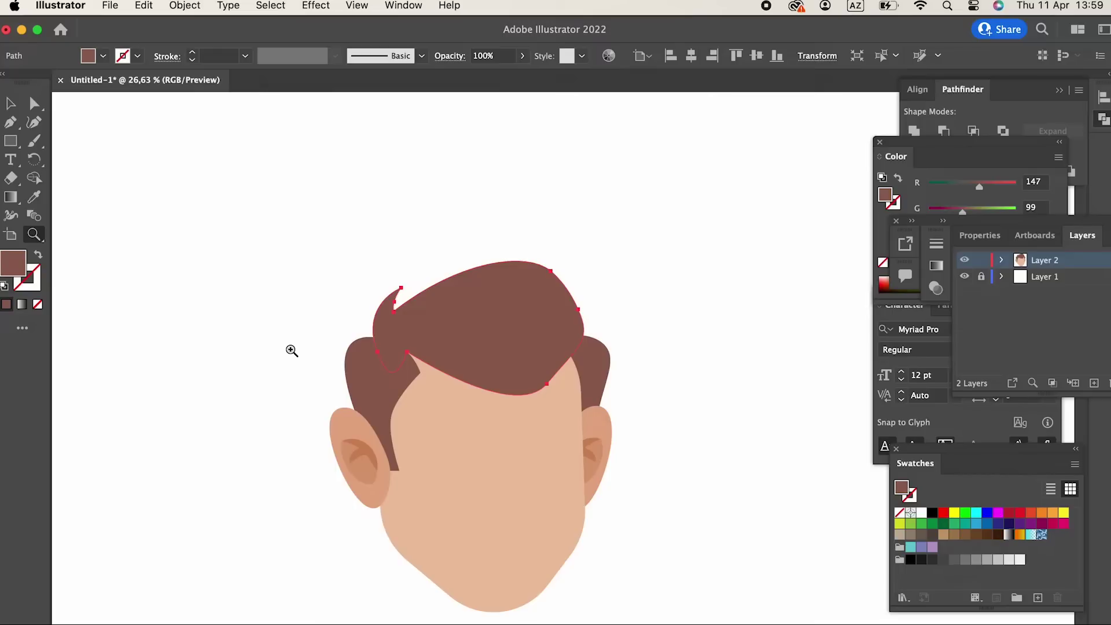
drag(527, 436, 578, 331)
click(8, 105)
click(656, 461)
Draw an arched left eyebrow line with the Pen tool, using no fill and a brown stroke.
key(z)
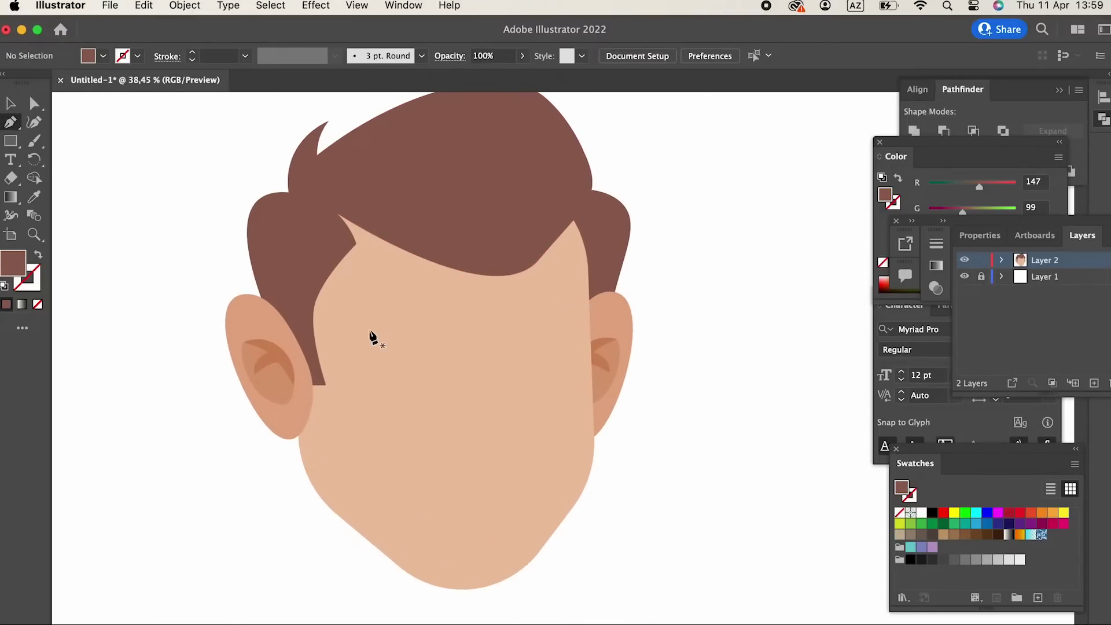
click(382, 343)
drag(468, 338, 512, 373)
click(40, 255)
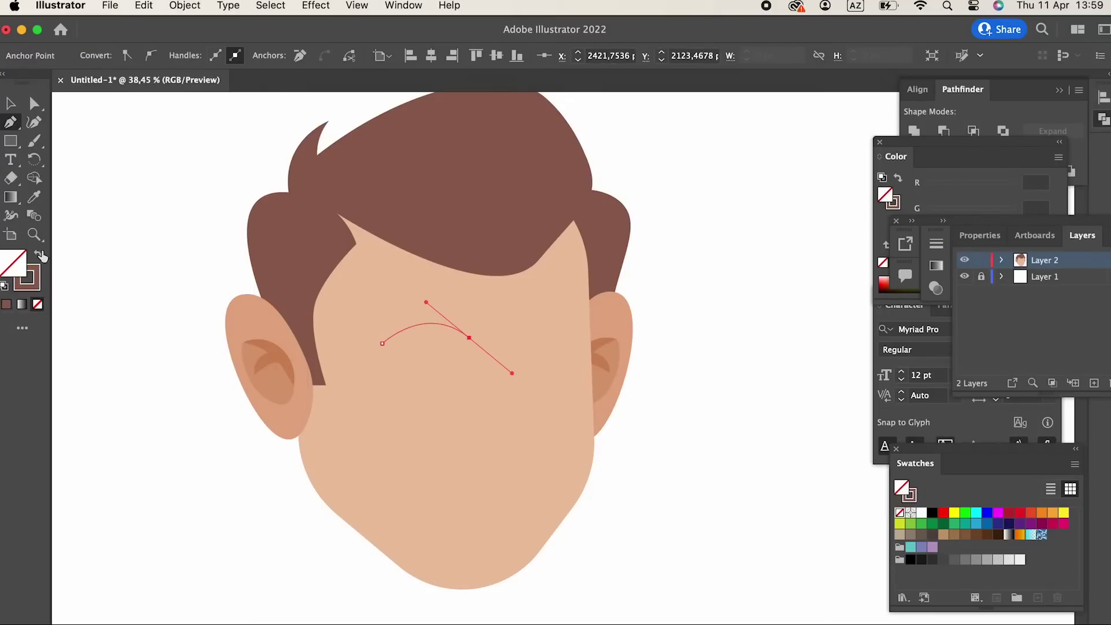
click(17, 100)
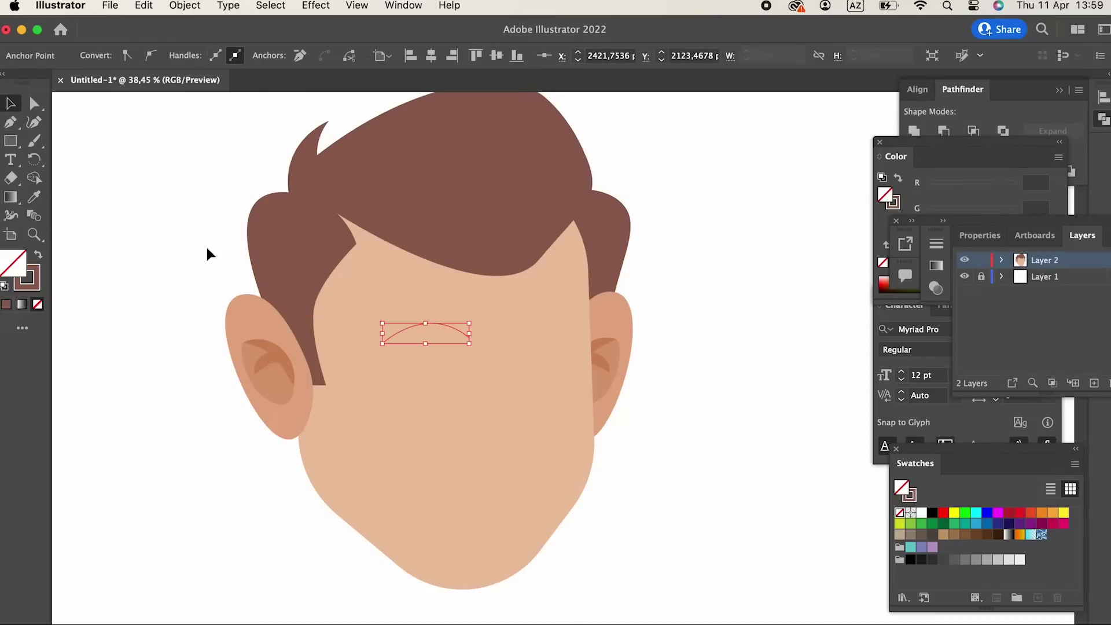
Apply the lens-shaped width profile to the eyebrow line and thicken its stroke.
click(456, 329)
click(296, 60)
click(283, 104)
click(193, 53)
click(193, 52)
click(192, 52)
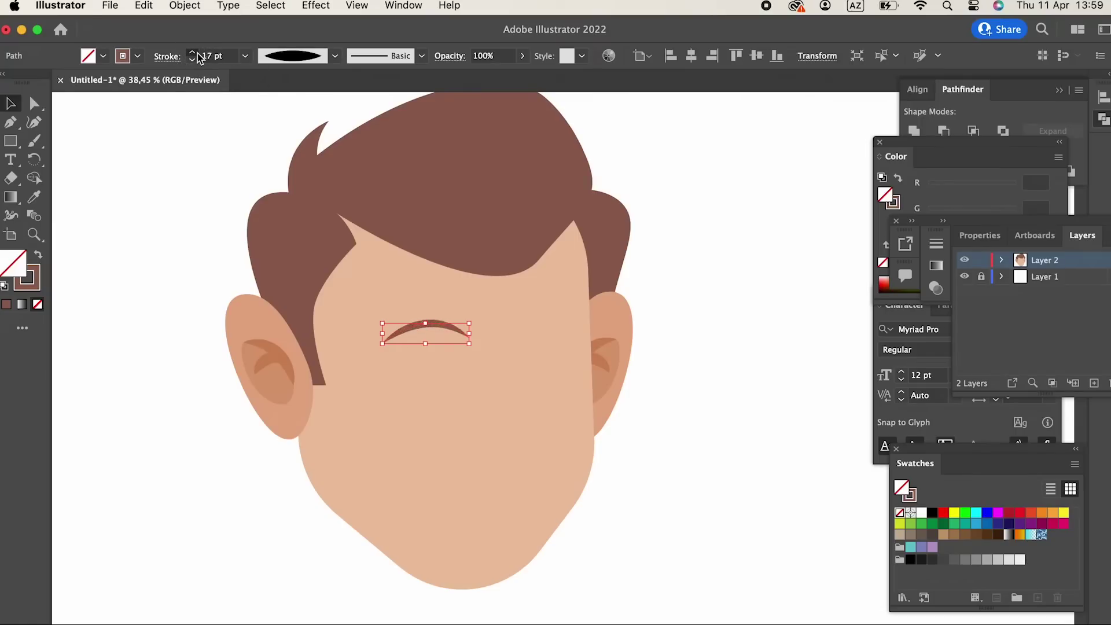
click(193, 52)
click(193, 52)
click(193, 52)
click(193, 52)
click(193, 52)
click(738, 439)
Set the eyebrow's stroke weight to 40 pt.
click(437, 336)
click(231, 58)
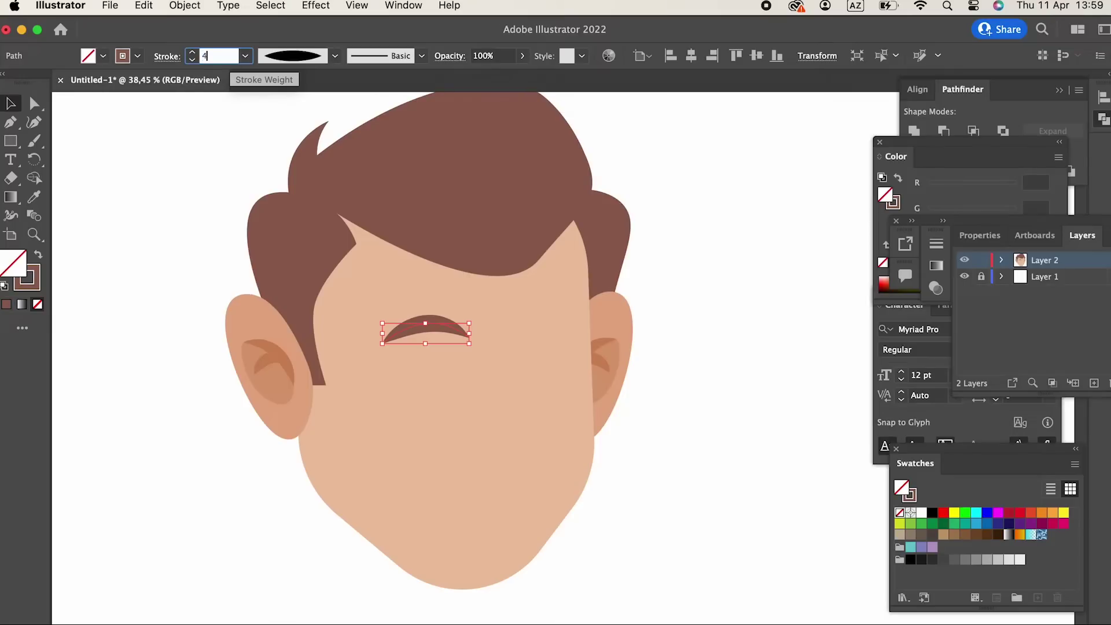
text(40)
key(Return)
click(744, 520)
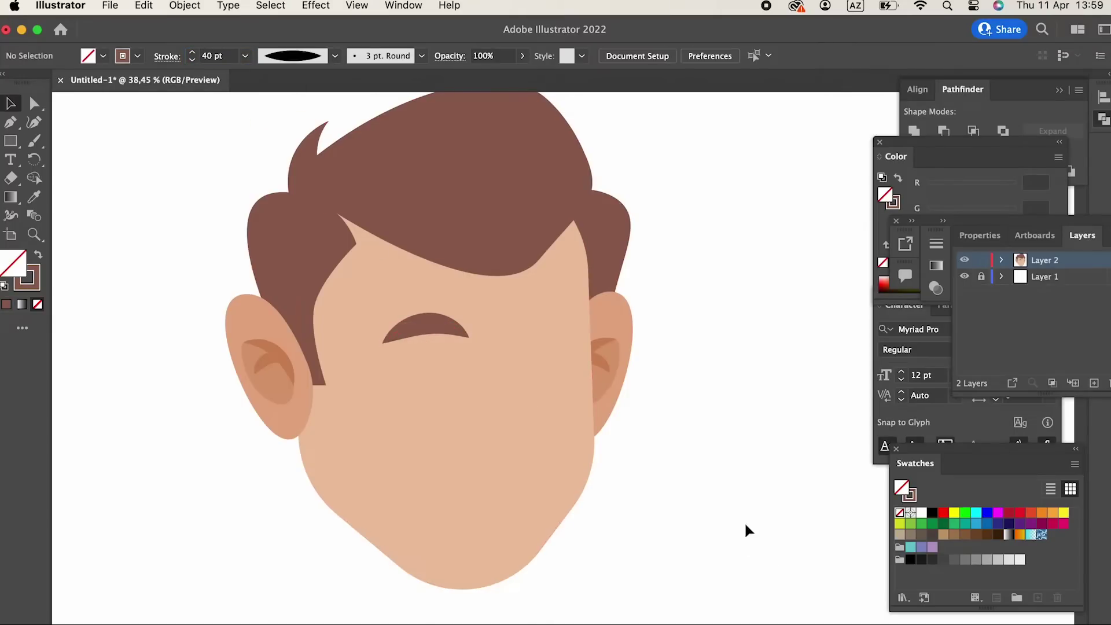
Duplicate the eyebrow, place the copy on the right side of the face, and rotate it slightly clockwise.
click(417, 320)
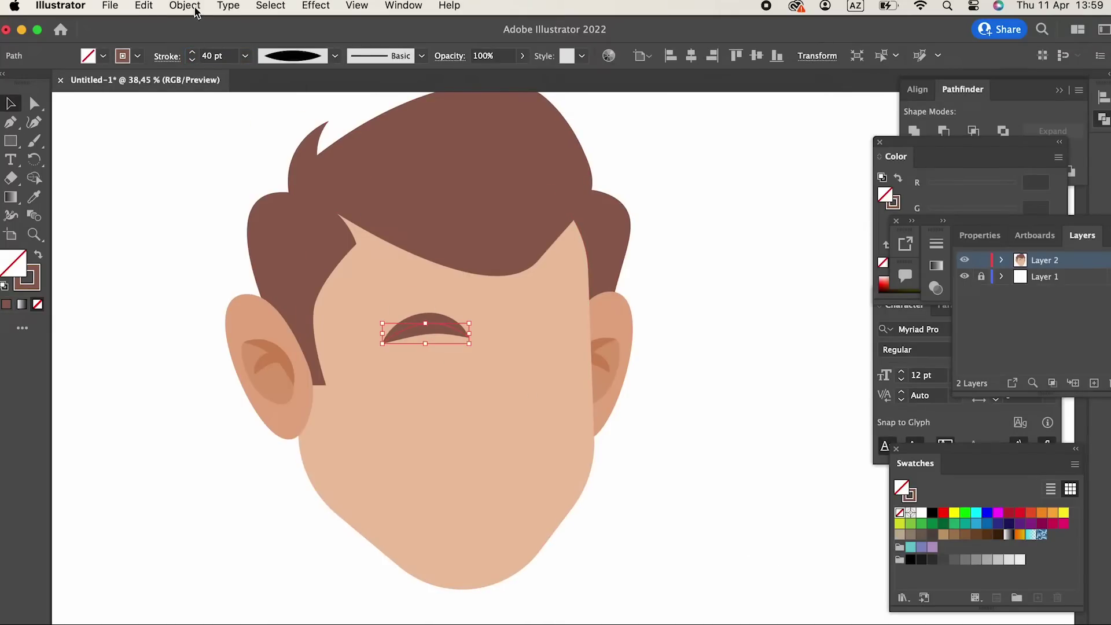
click(147, 7)
click(166, 91)
click(150, 8)
click(193, 123)
drag(451, 334, 579, 325)
drag(602, 335, 606, 350)
key(super+shift+a)
Move the left eyebrow slightly outward and tilt it counterclockwise so its outer end sits lower.
key(z)
drag(617, 442, 647, 413)
click(11, 104)
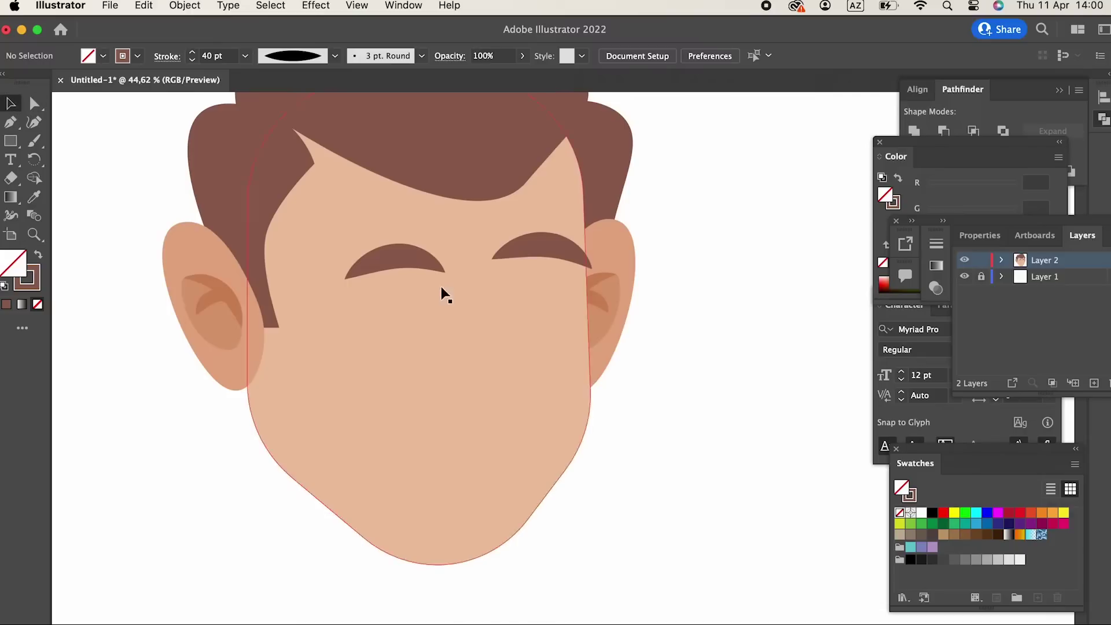
drag(421, 260, 410, 261)
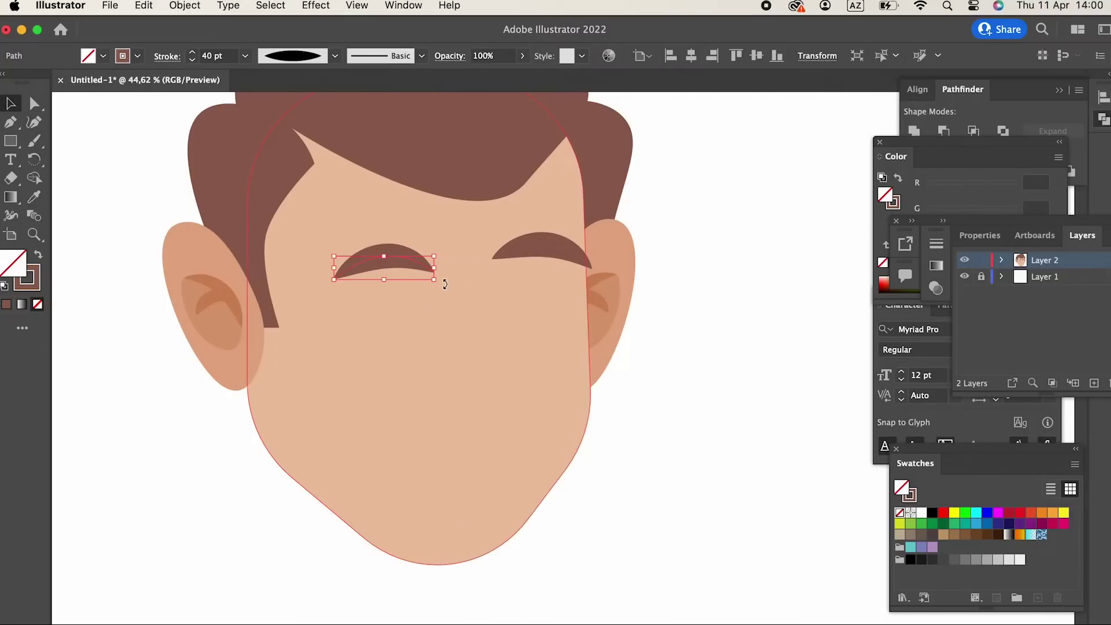
click(725, 428)
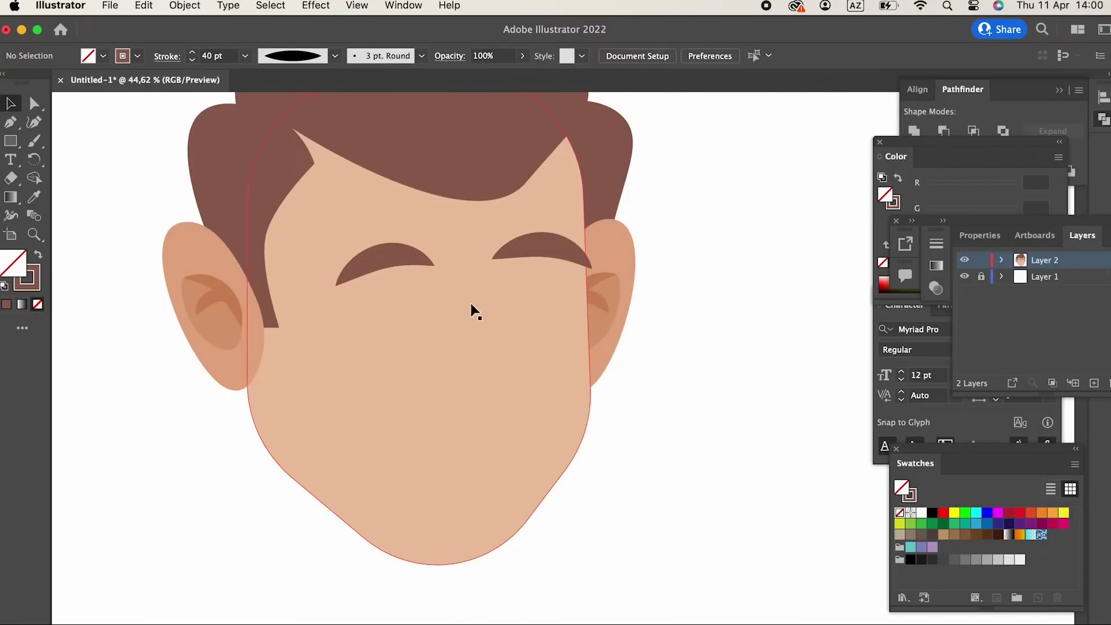
Draw a triangular nose outline with a rounded base using the Pen tool, and swap its brown stroke to the fill.
click(13, 123)
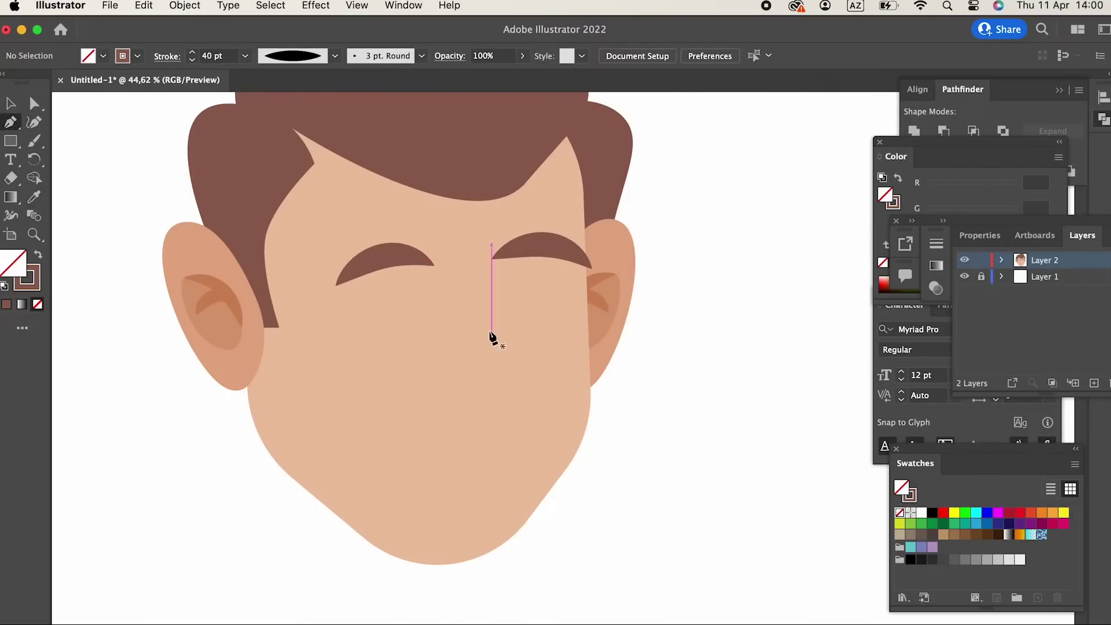
click(480, 273)
drag(529, 392, 529, 406)
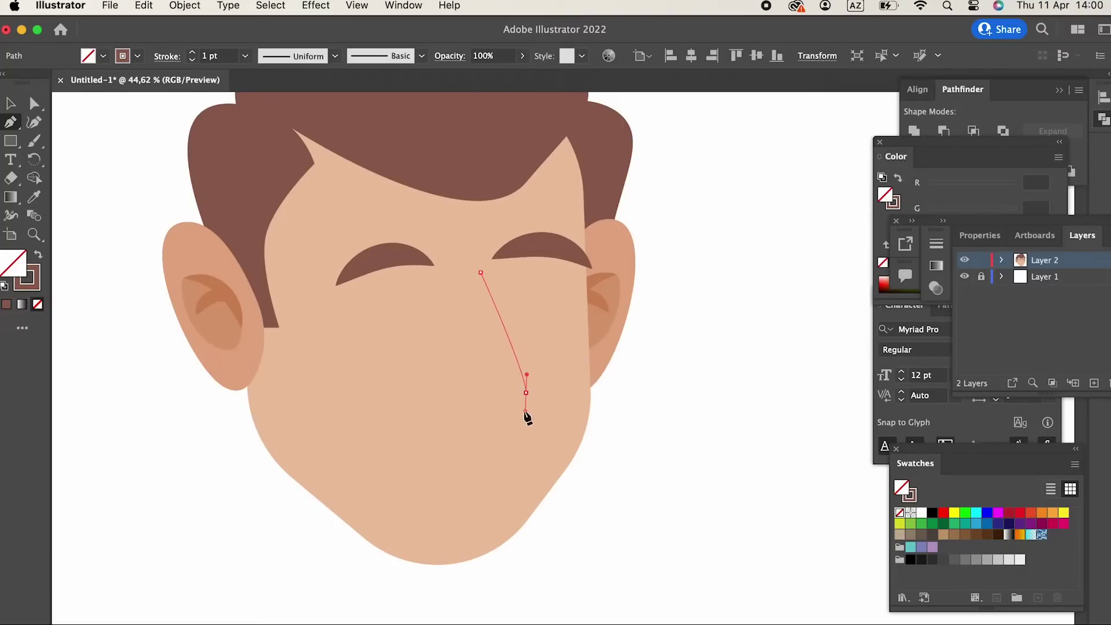
drag(434, 391, 436, 405)
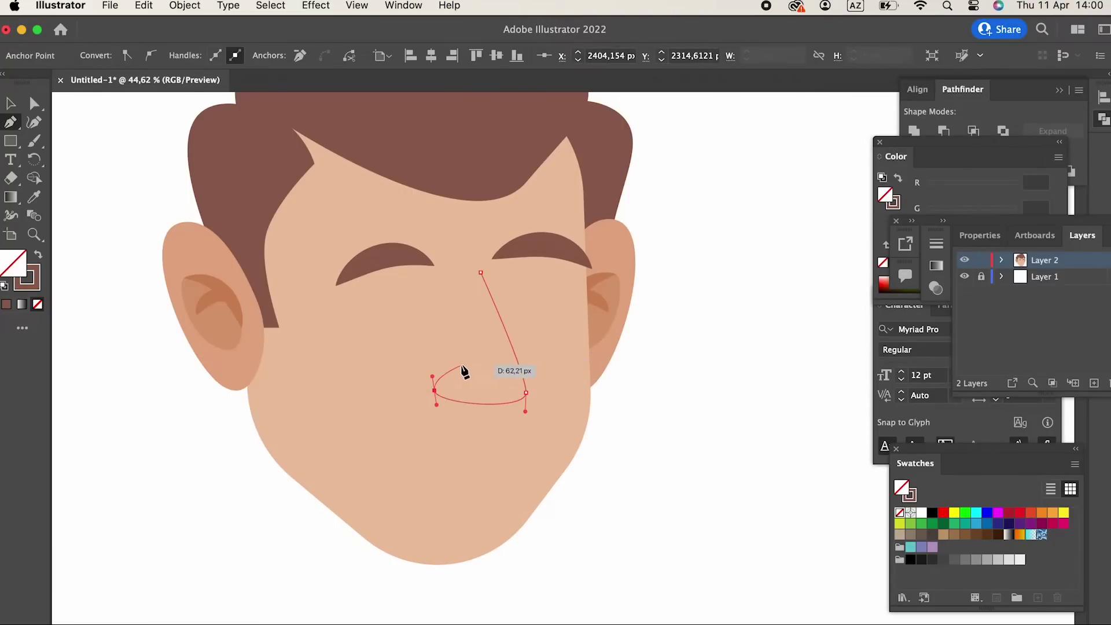
click(450, 369)
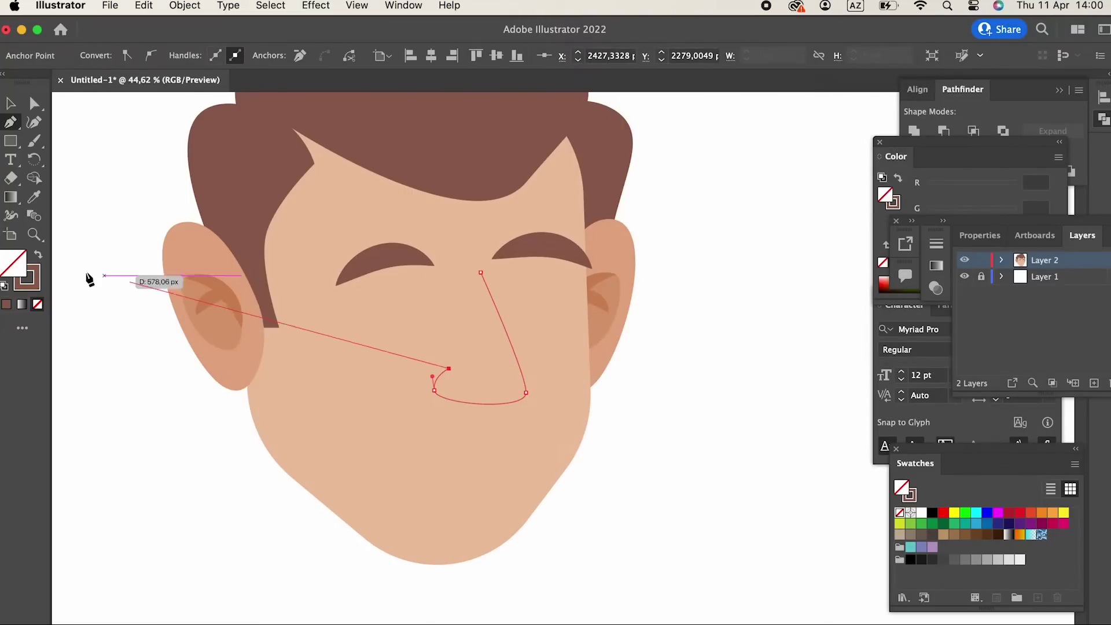
click(36, 255)
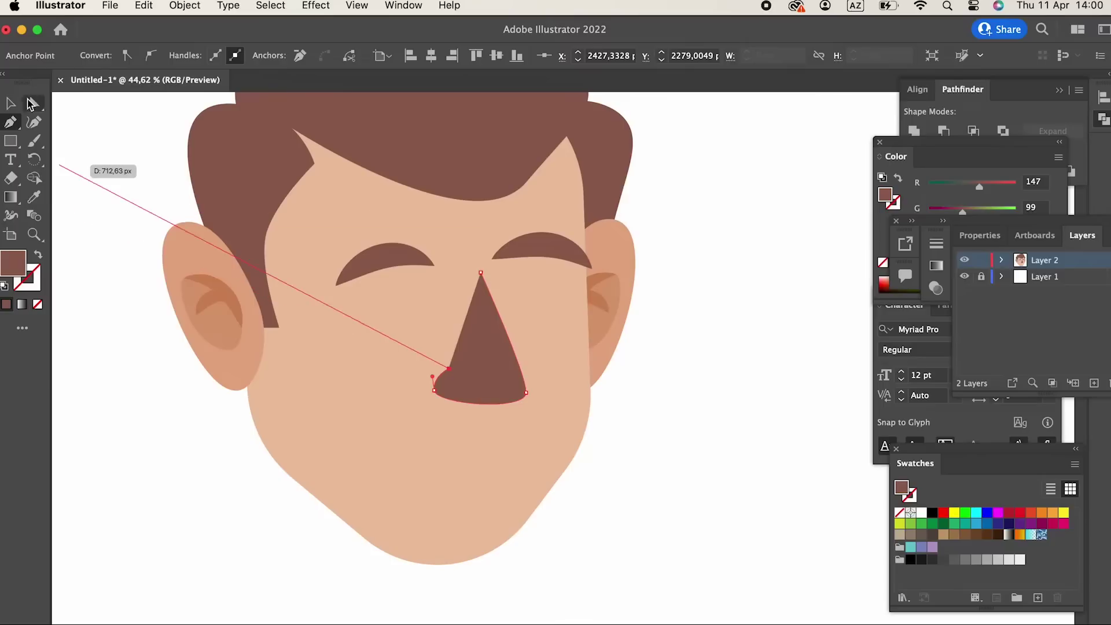
key(v)
click(486, 414)
click(496, 392)
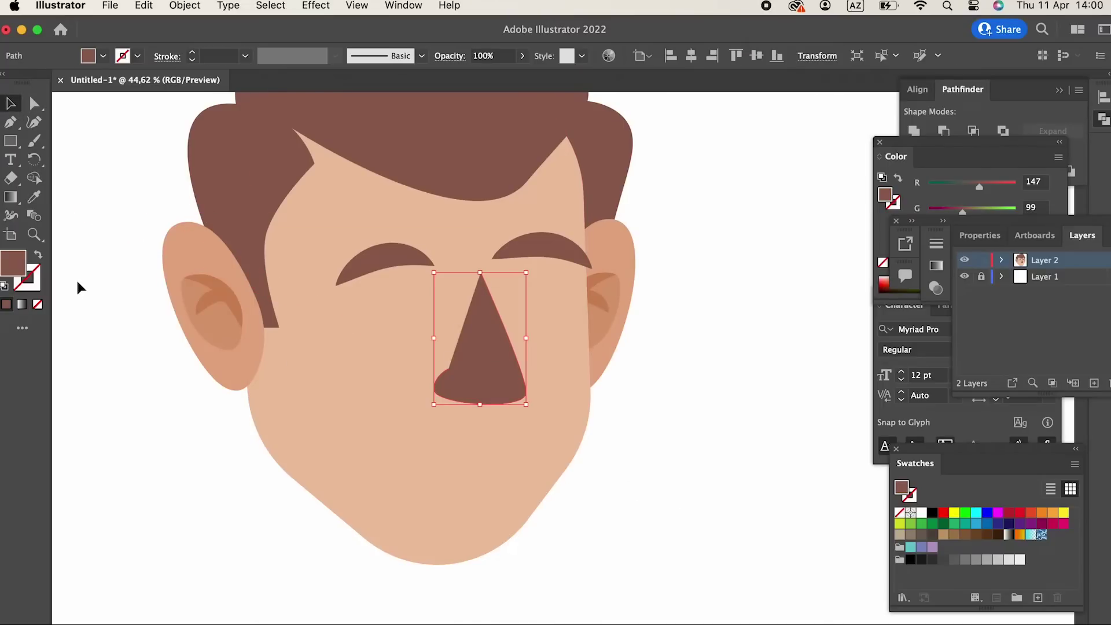
Set the nose's stroke color to orange E0935F.
double_click(40, 280)
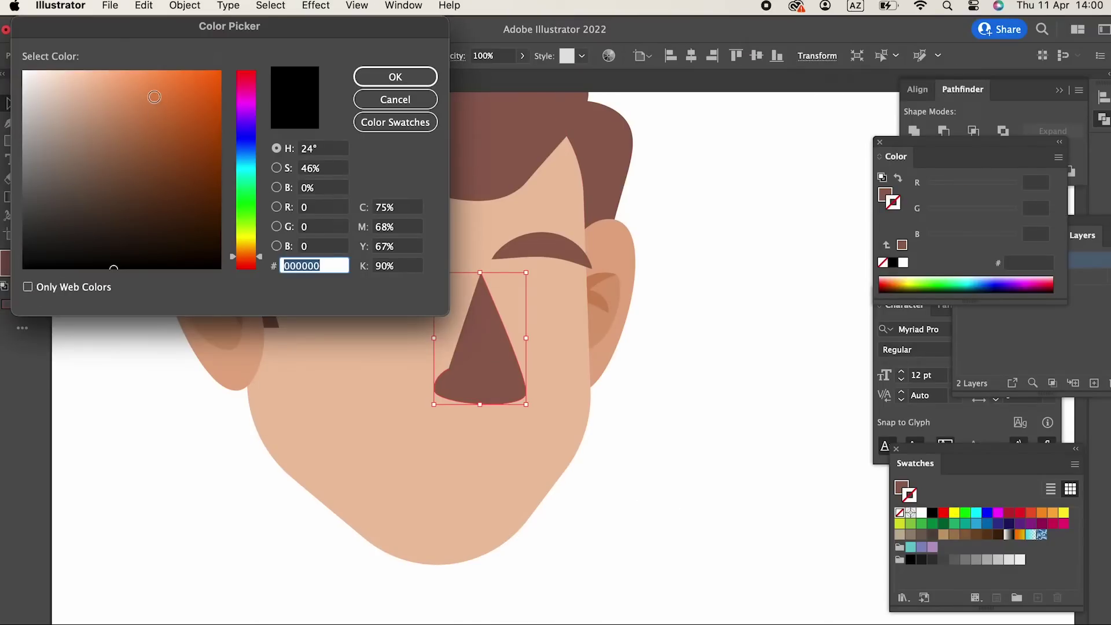
click(136, 94)
click(395, 76)
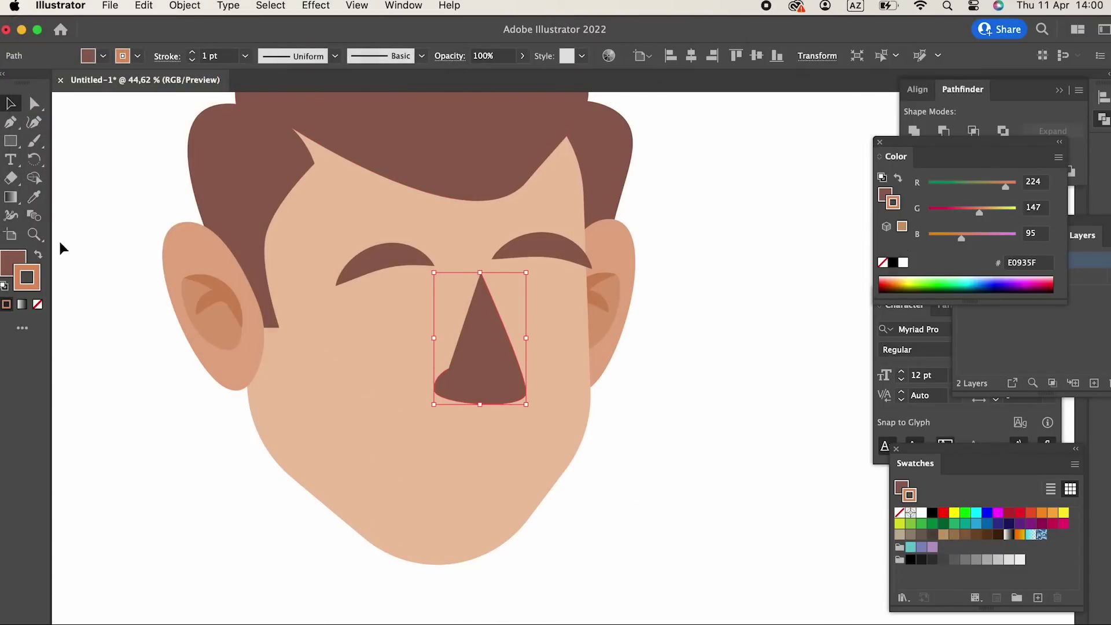
Set the nose's fill color to light peach FCB28D.
double_click(12, 261)
click(82, 74)
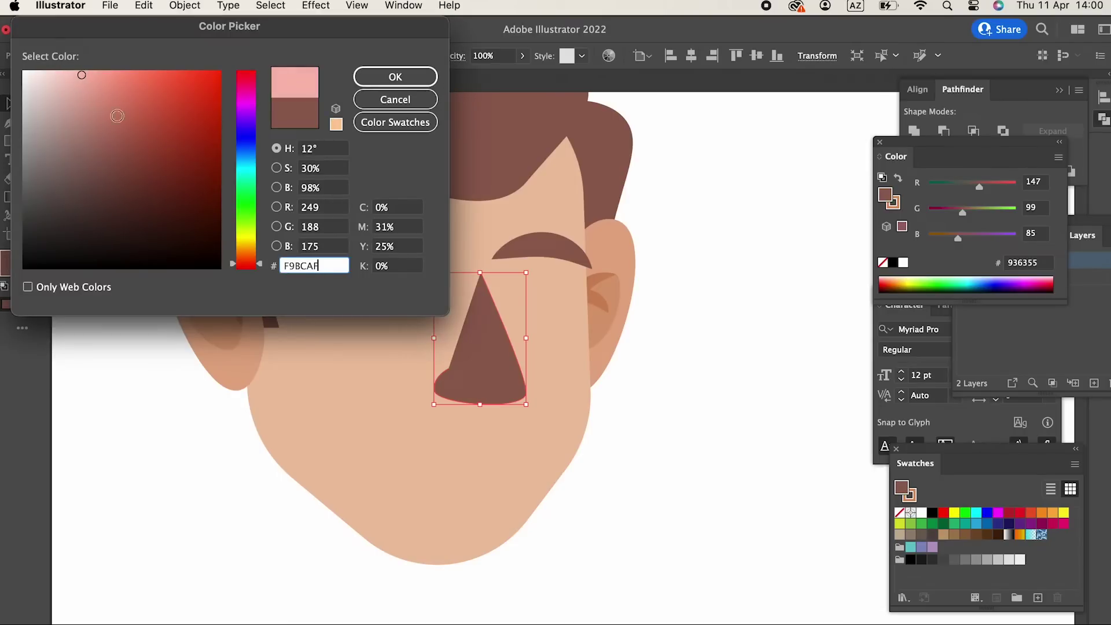
drag(252, 259, 246, 258)
click(111, 70)
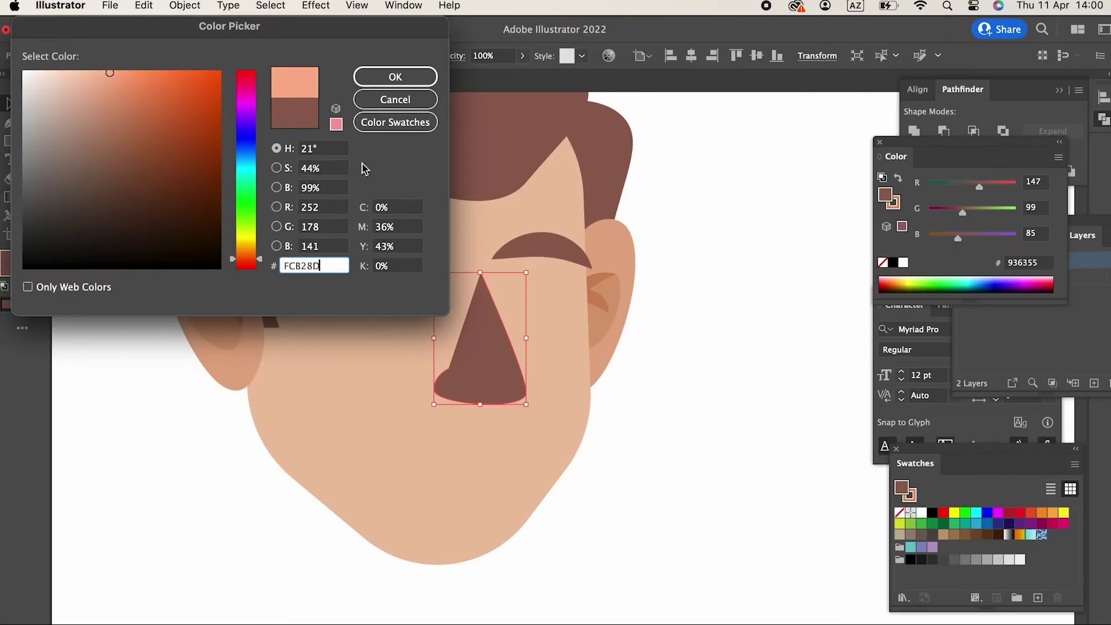
click(395, 77)
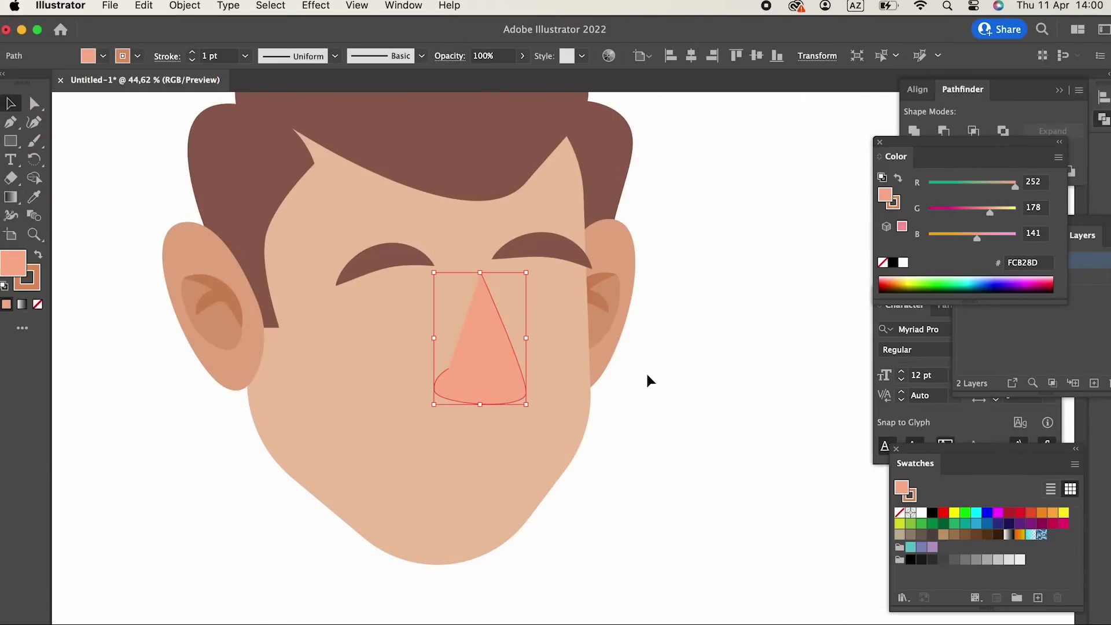
Increase the nose's stroke weight to 12 pt.
click(194, 53)
click(194, 53)
click(194, 53)
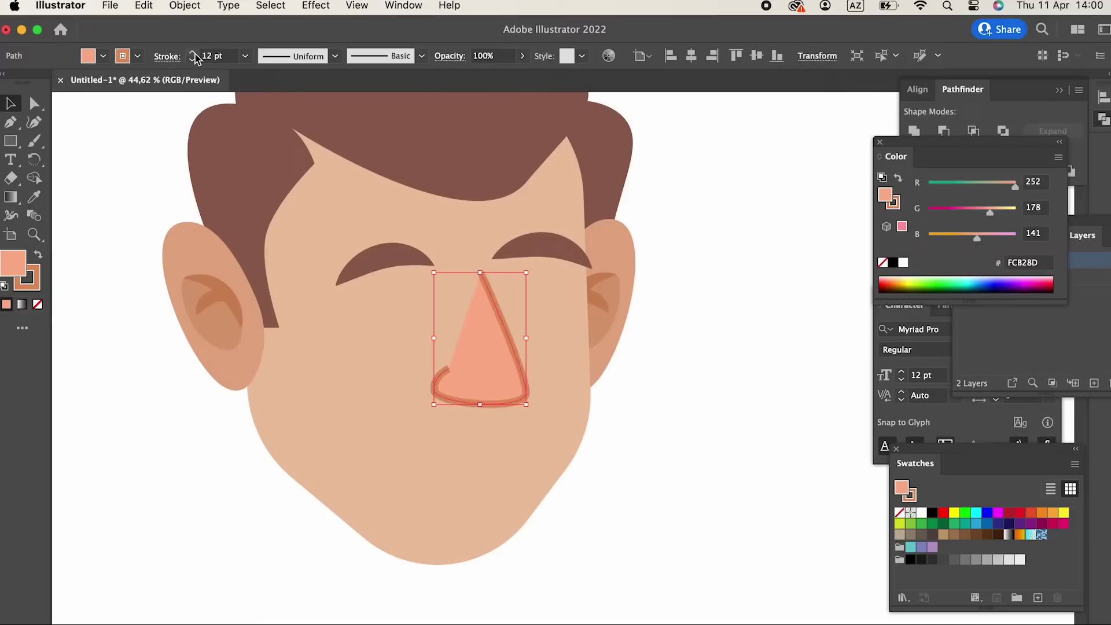
Save the face's skin color as a new global process swatch with its default RGB name.
click(331, 396)
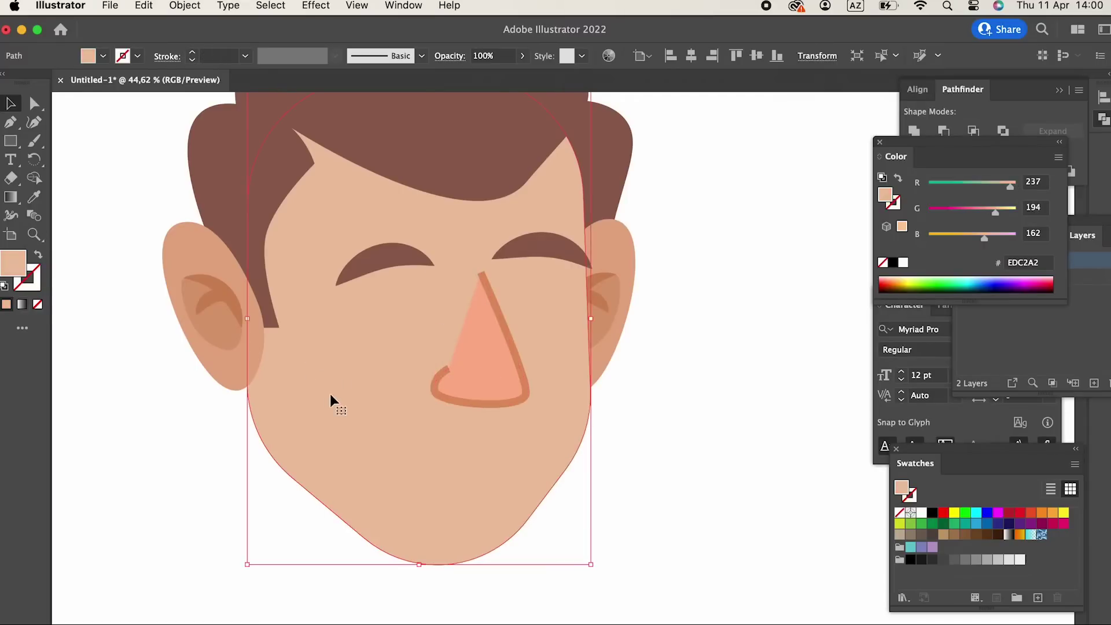
click(1040, 597)
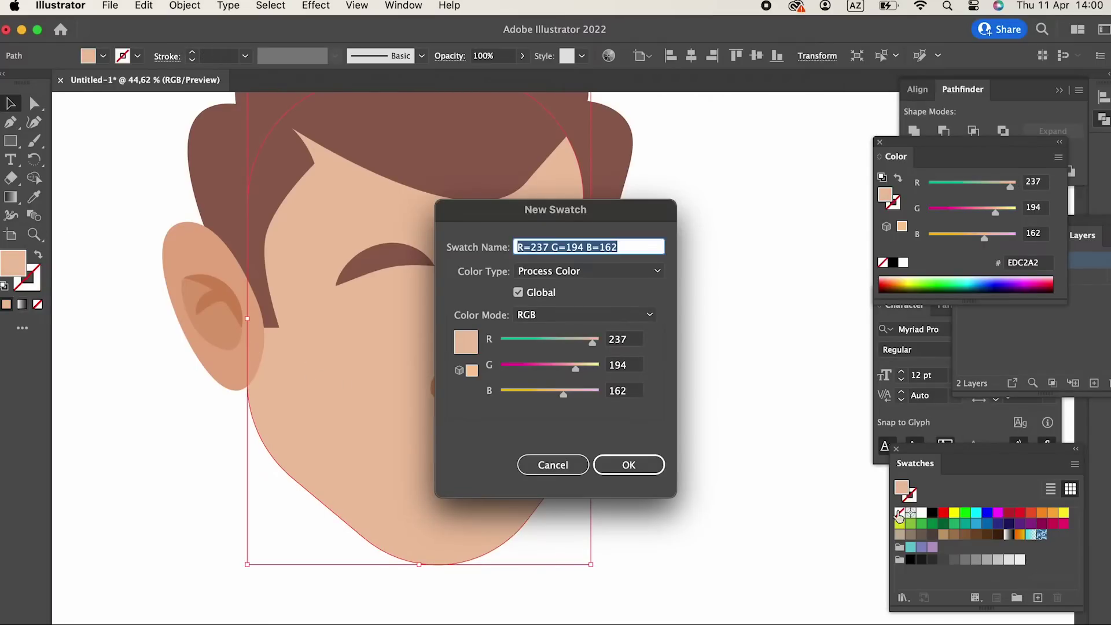
click(661, 466)
Fill the nose with the saved skin-color swatch.
click(485, 365)
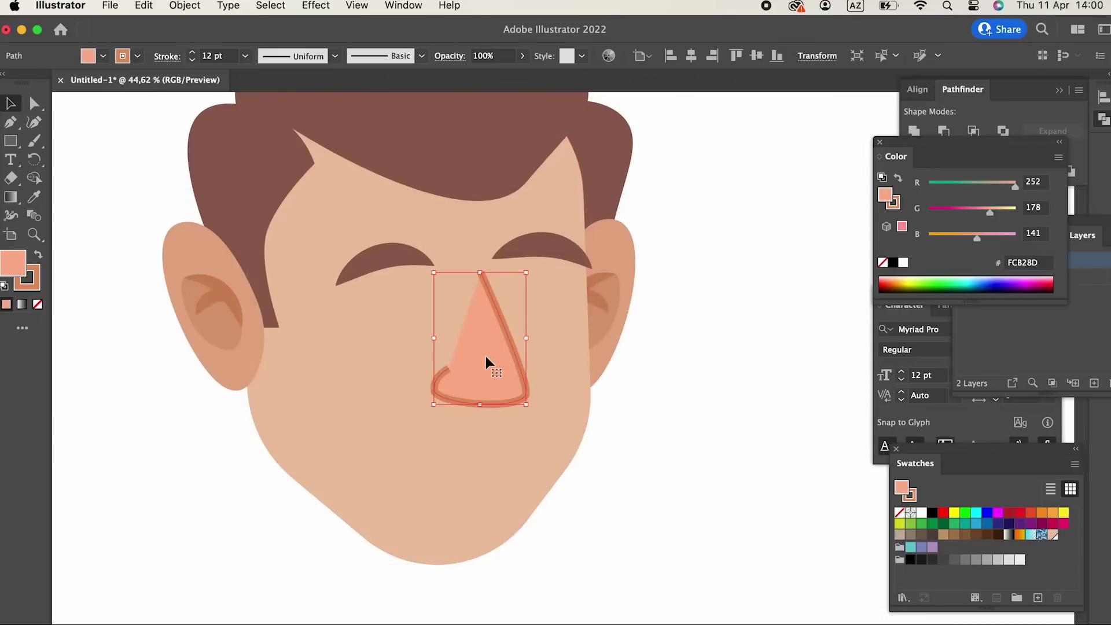
double_click(14, 260)
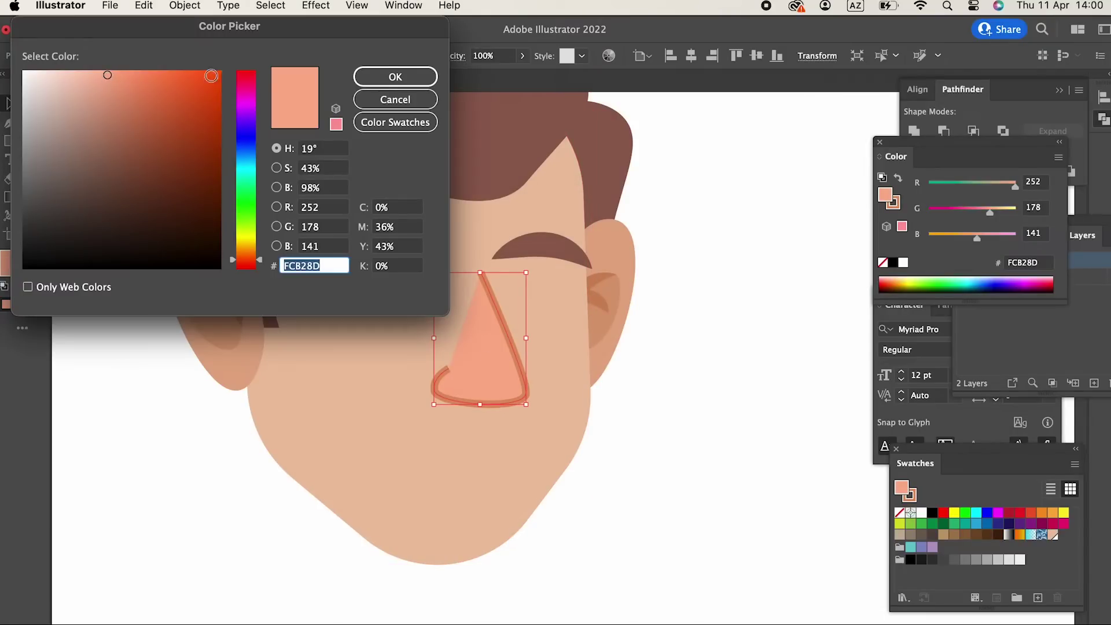
click(395, 76)
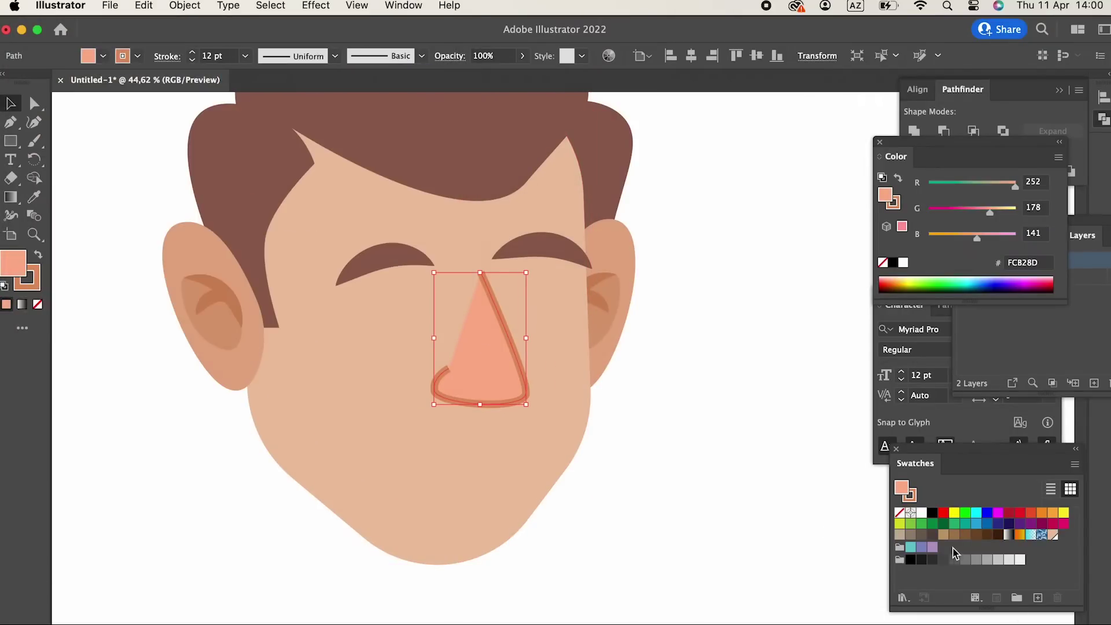
click(1049, 539)
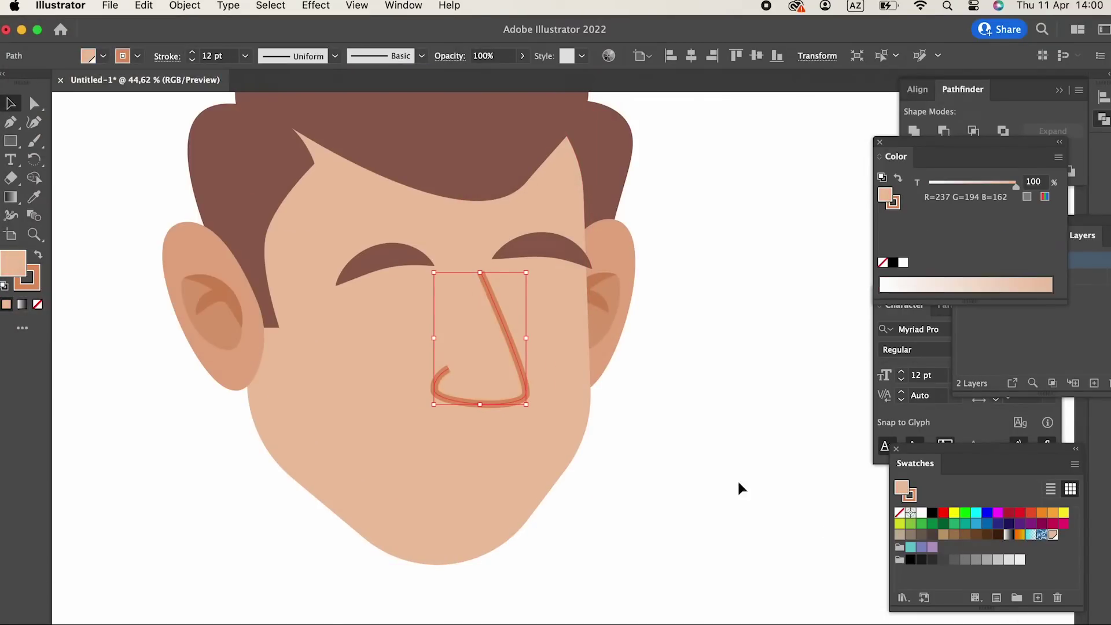
Darken the nose's fill to E0A882.
double_click(13, 265)
click(109, 93)
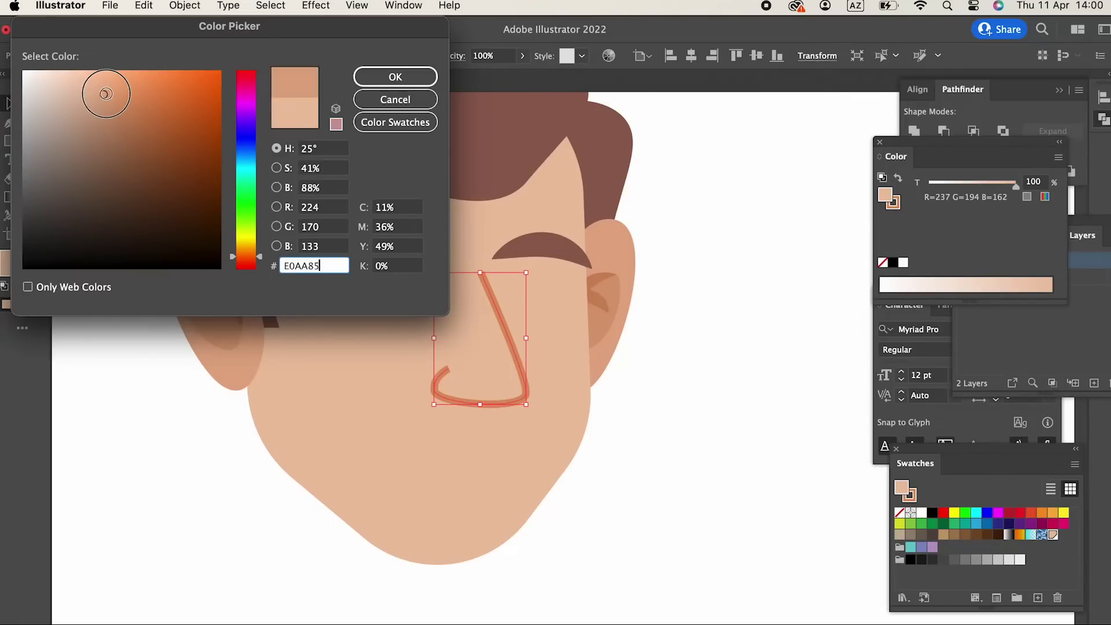
click(395, 77)
click(744, 427)
Apply the lens-shaped width profile to the nose's stroke.
click(495, 368)
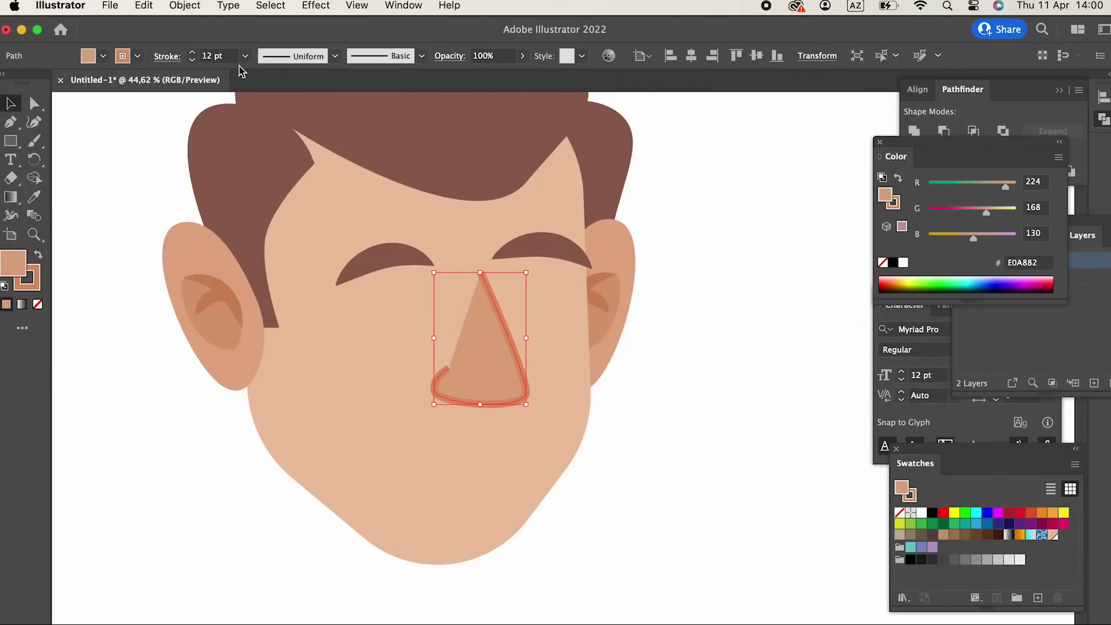
click(281, 58)
click(262, 104)
click(790, 512)
Shift the nose's fill to the redder tone DD9F83.
click(480, 399)
double_click(14, 263)
drag(246, 258, 246, 261)
click(395, 77)
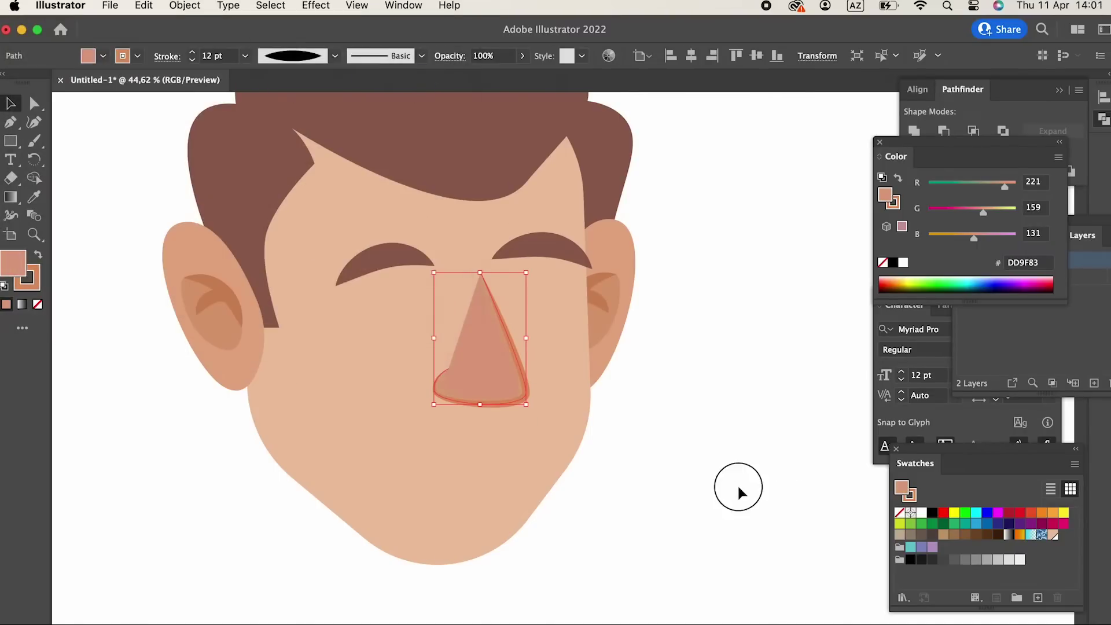
click(739, 487)
Change the nose's stroke color to reddish brown CC7D64.
scroll(648, 440, down, 2)
click(492, 341)
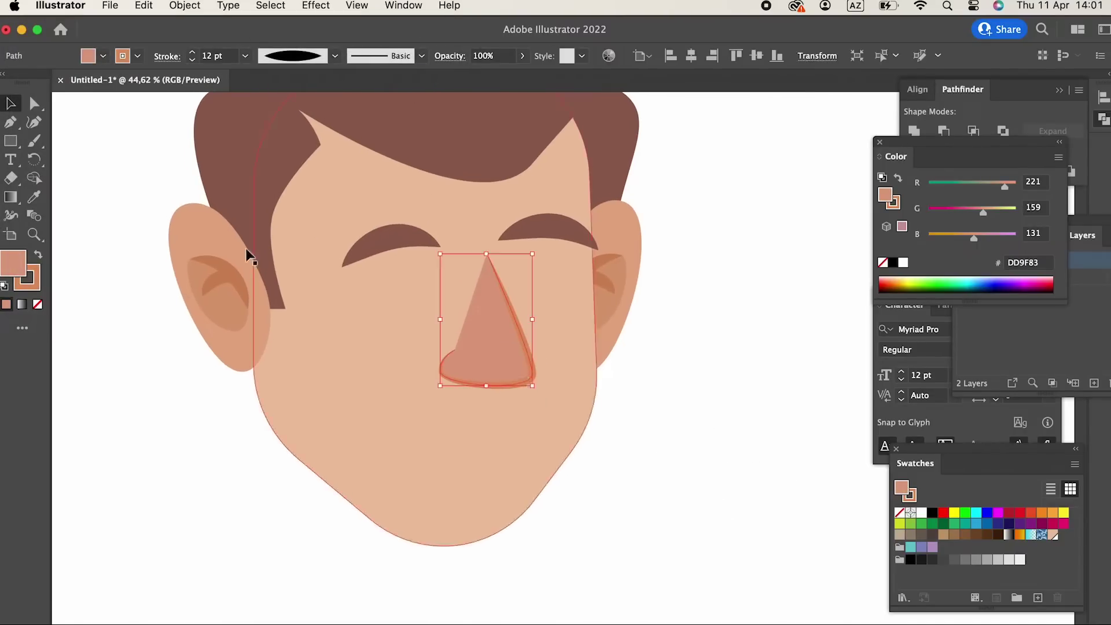
double_click(29, 290)
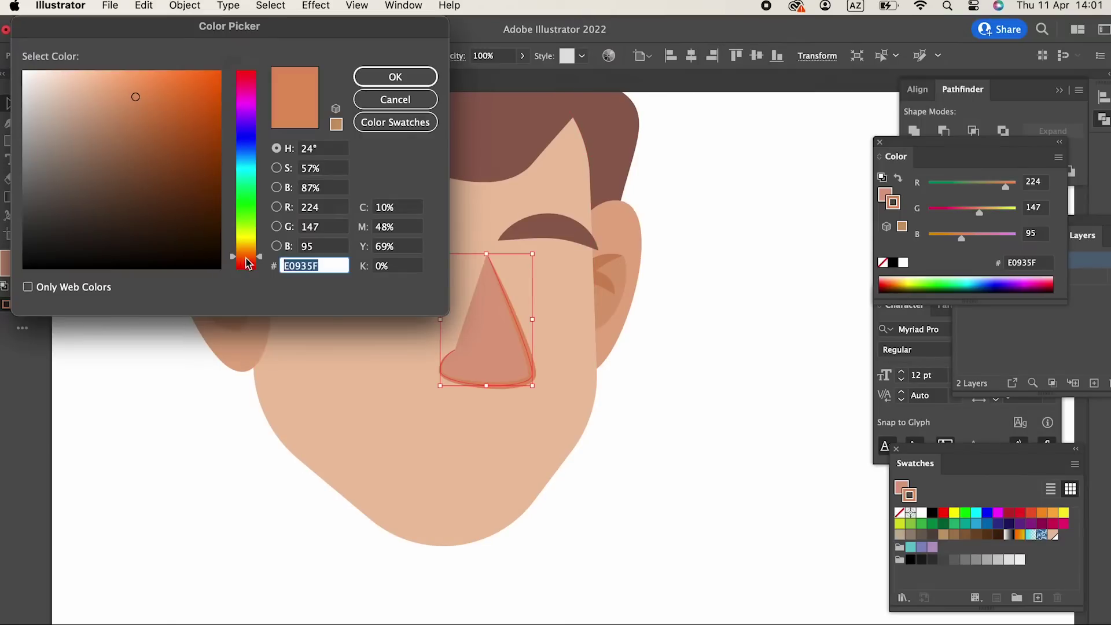
drag(245, 257, 248, 261)
key(BackSpace)
key(BackSpace)
key(BackSpace)
key(BackSpace)
key(BackSpace)
key(BackSpace)
text(CC7D64)
click(395, 76)
Thicken the nose's stroke to 17 pt and deselect the nose.
scroll(719, 449, up, 2)
scroll(720, 449, left, 2)
key(z)
drag(508, 343, 646, 485)
key(p)
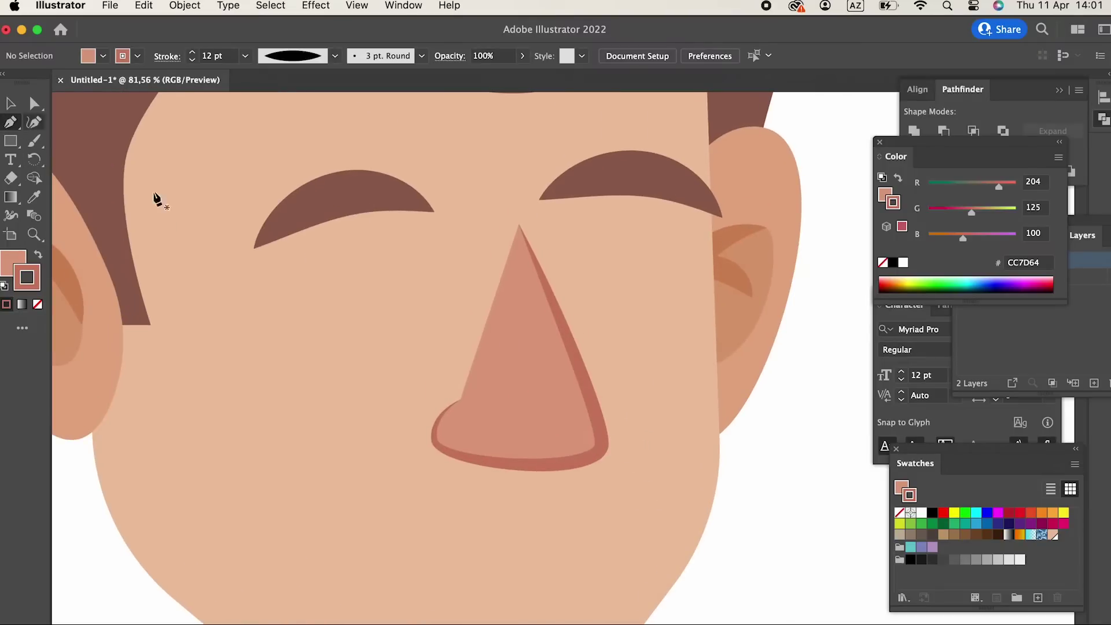
click(11, 105)
click(484, 397)
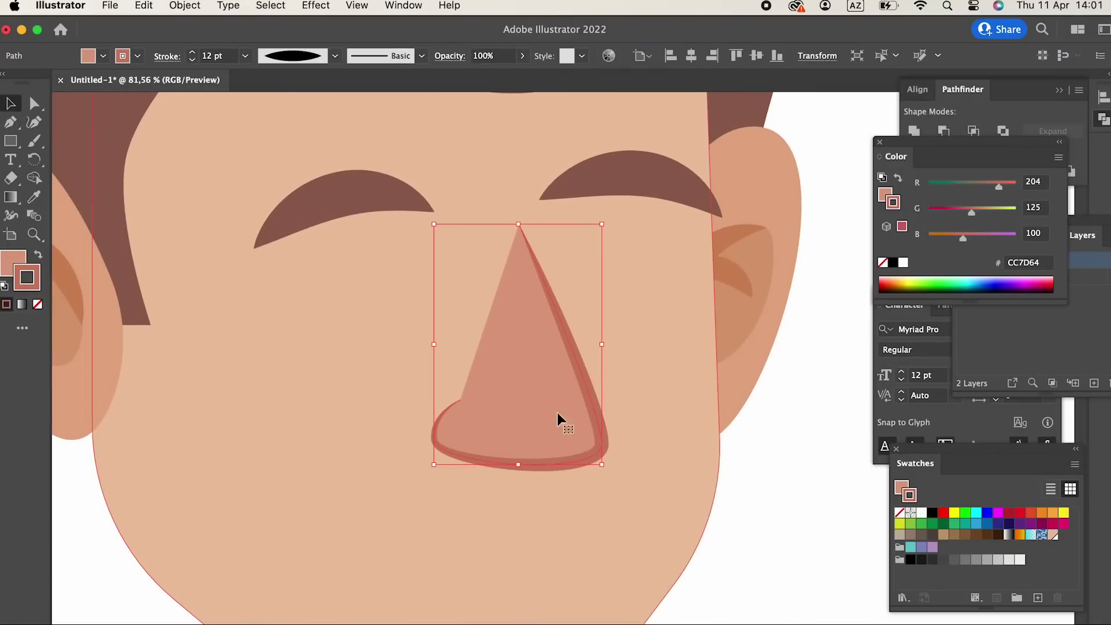
click(193, 52)
click(193, 52)
click(193, 53)
click(193, 52)
click(193, 52)
key(z)
mouse_move(577, 310)
mouse_down()
mouse_move(524, 325)
mouse_move(503, 363)
mouse_move(538, 427)
mouse_up()
drag(462, 258, 429, 389)
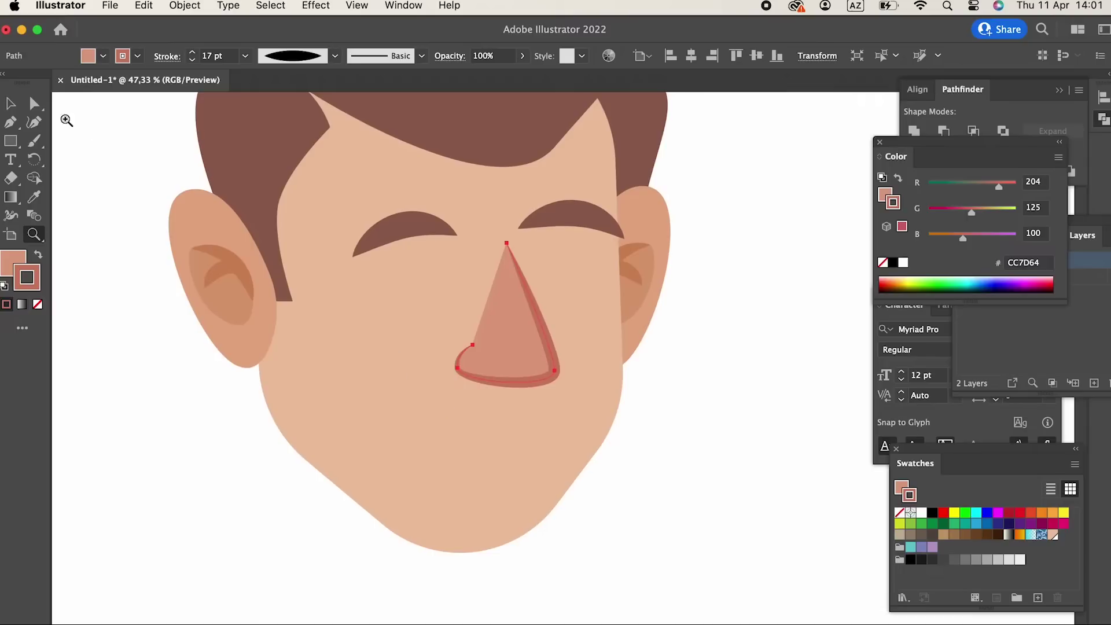
click(20, 107)
click(745, 527)
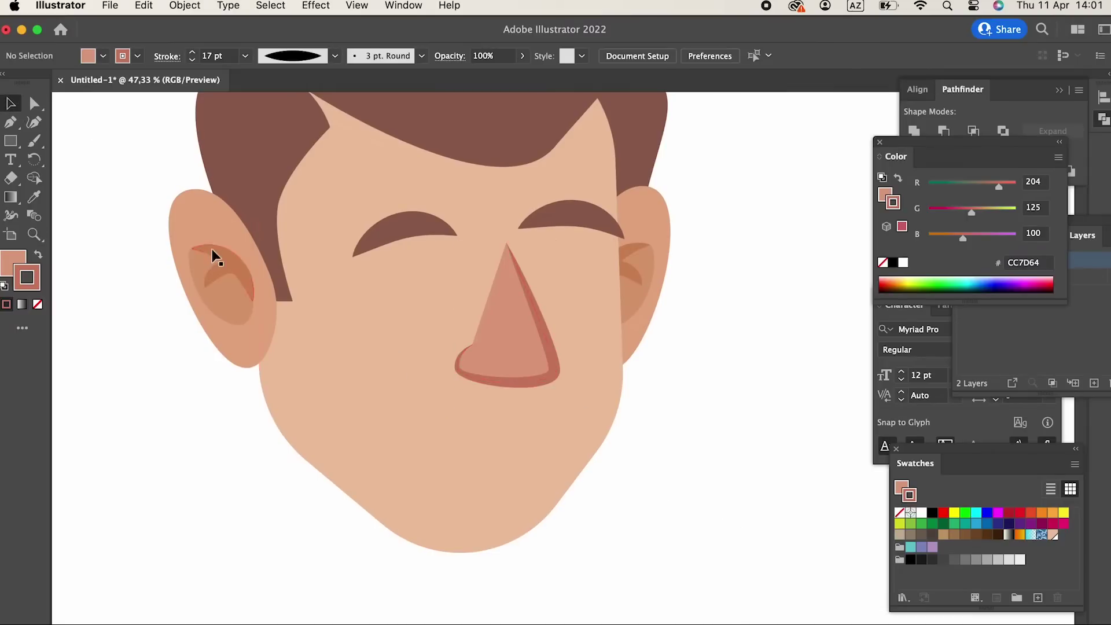
Draw a small circle for the left eye close beneath the left eyebrow, filled with the brown sampled from the hair.
drag(11, 140, 81, 159)
drag(406, 276, 432, 311)
click(33, 197)
click(242, 169)
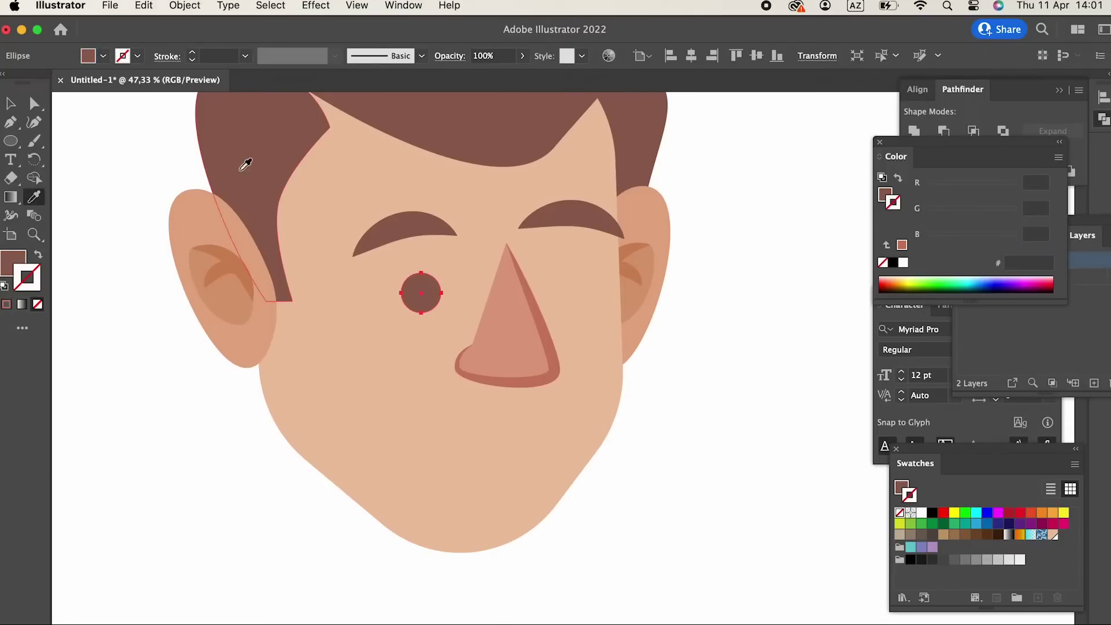
key(v)
key(super+shift+a)
drag(415, 282, 414, 263)
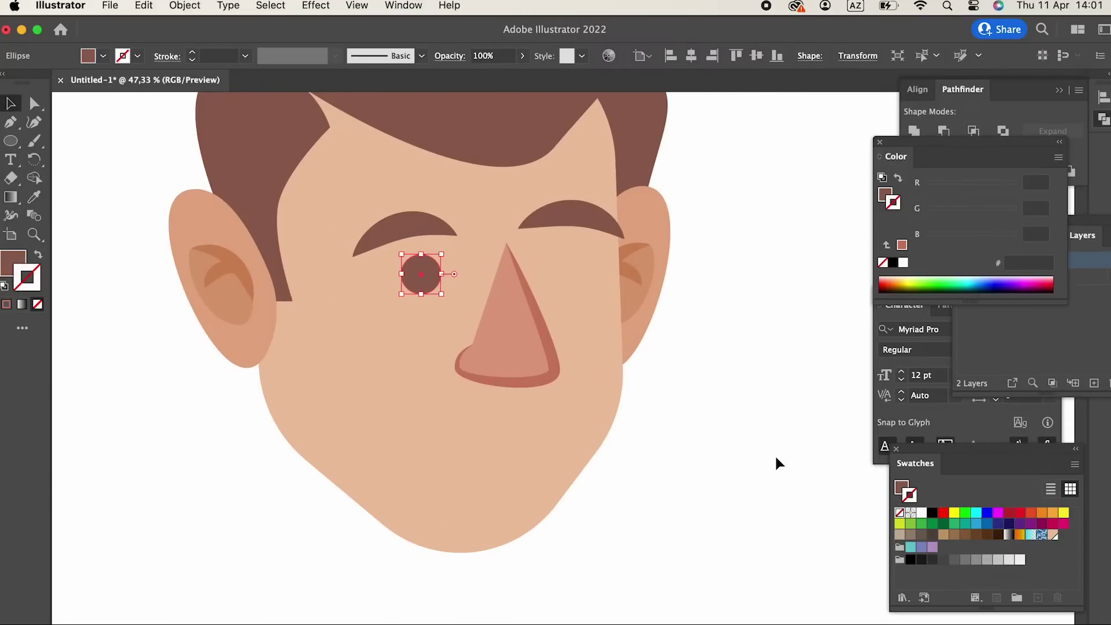
Copy and paste the eye circle and place the duplicate beneath the right eyebrow.
click(140, 7)
click(148, 88)
click(144, 6)
click(149, 105)
drag(422, 276, 573, 273)
click(729, 483)
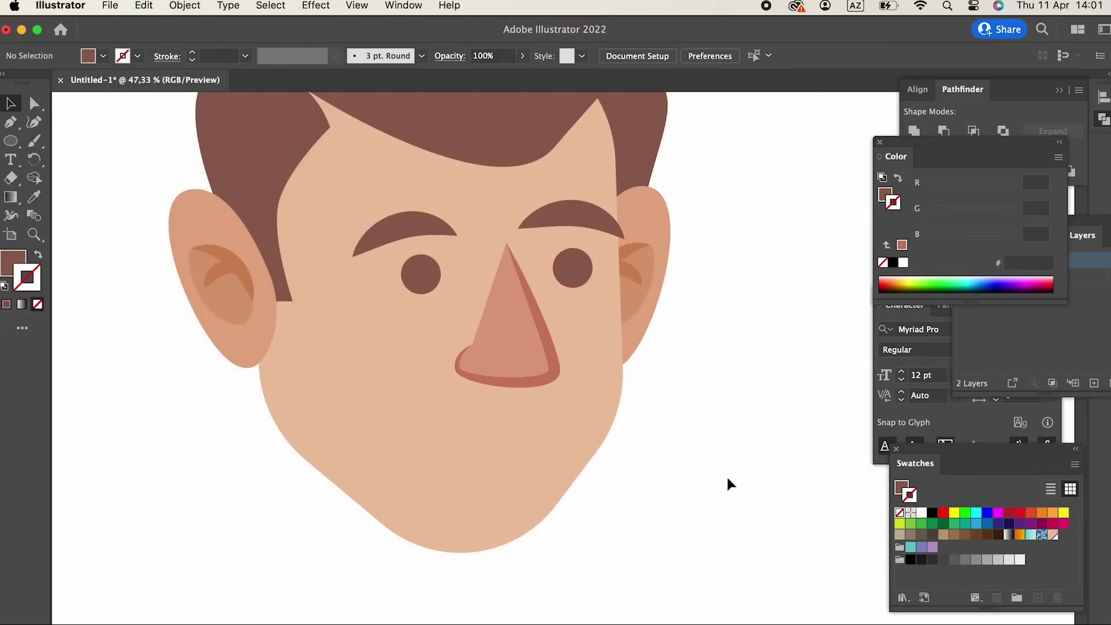
Draw a curved smile line below the nose with the Pen tool, using a brown stroke and no fill.
scroll(698, 431, down, 2)
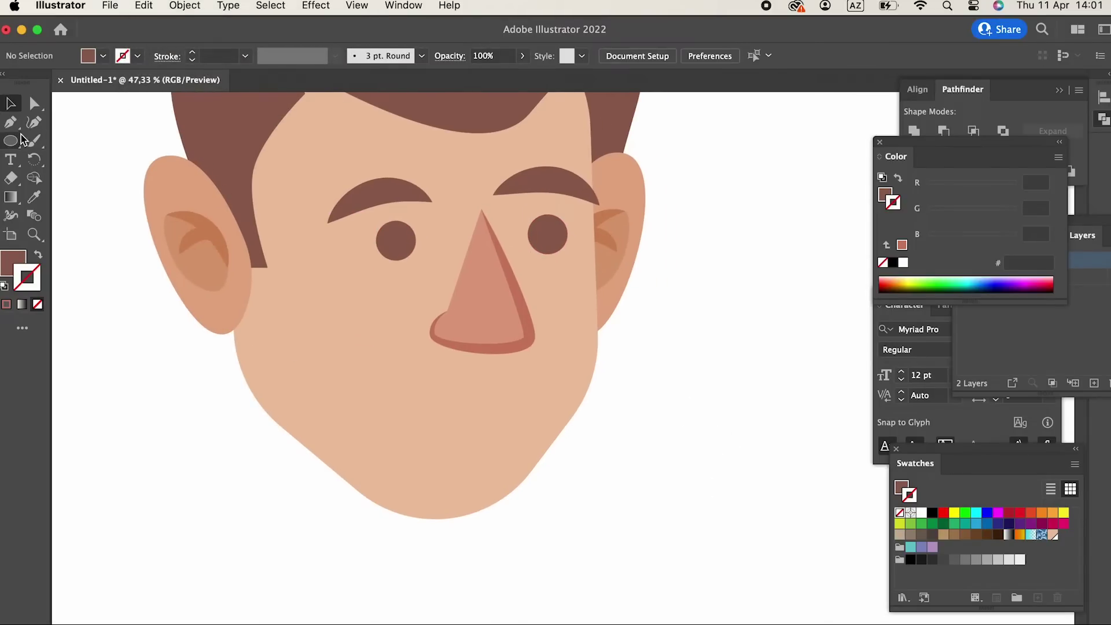
click(537, 400)
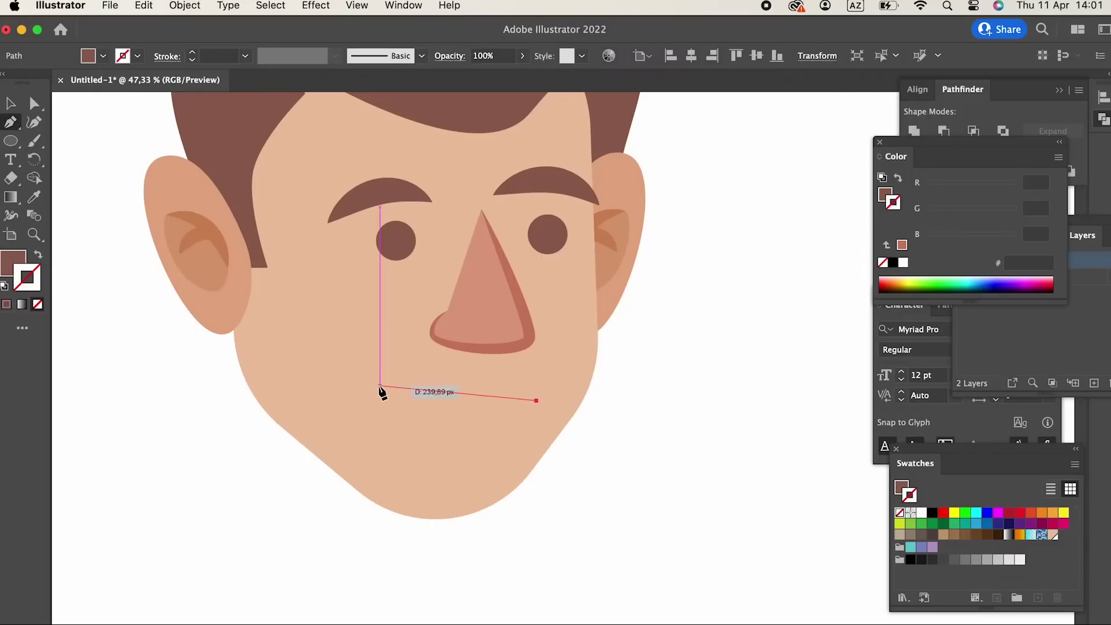
drag(395, 397, 324, 360)
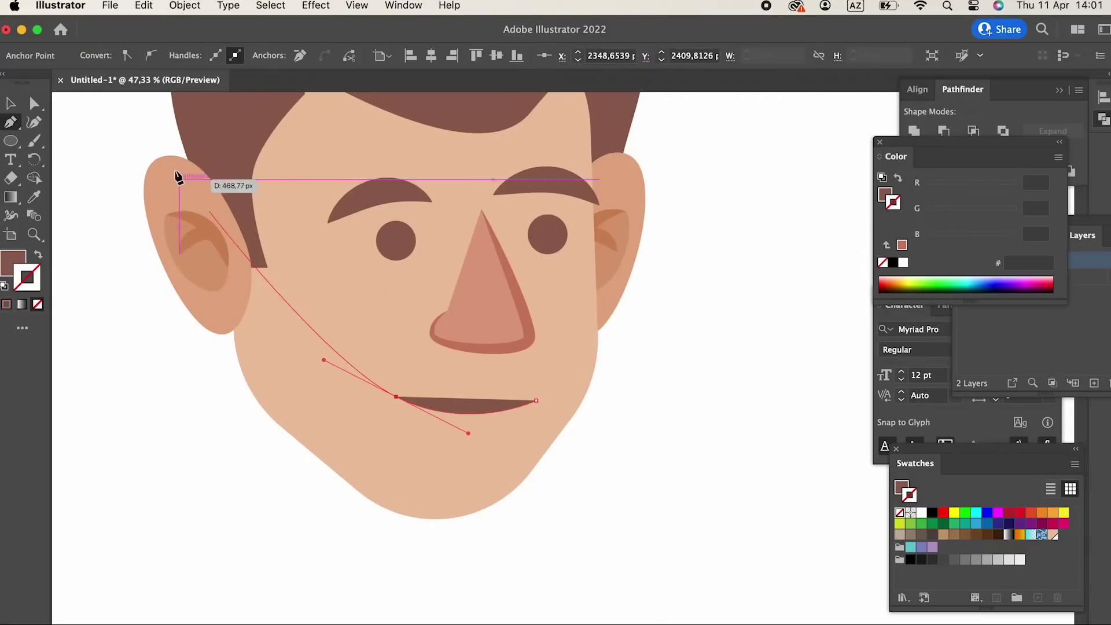
click(6, 106)
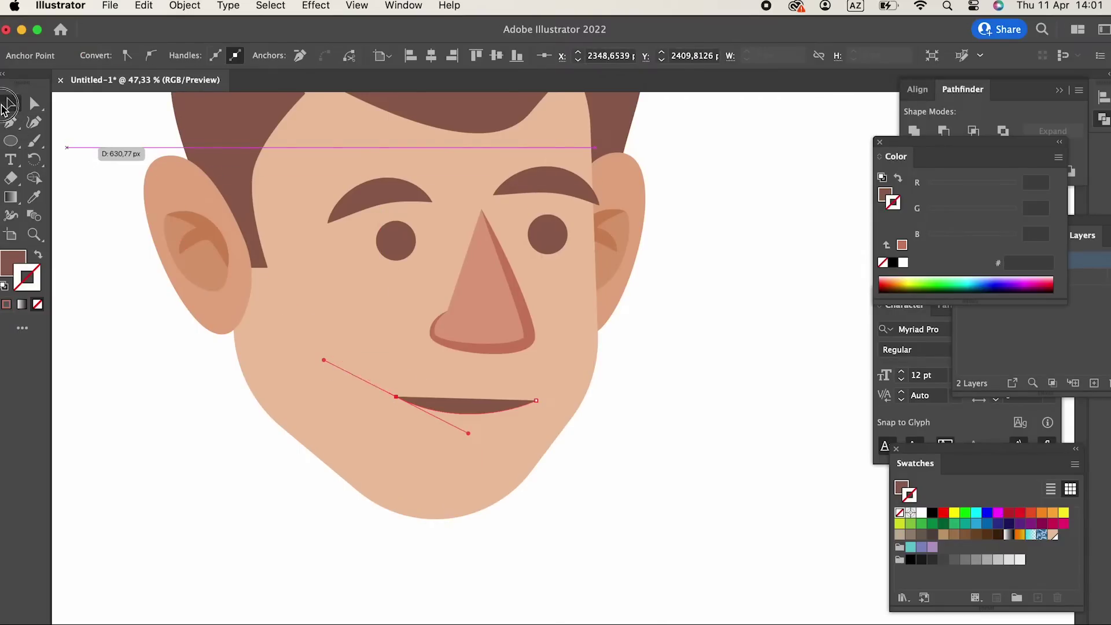
click(38, 255)
click(557, 462)
click(529, 406)
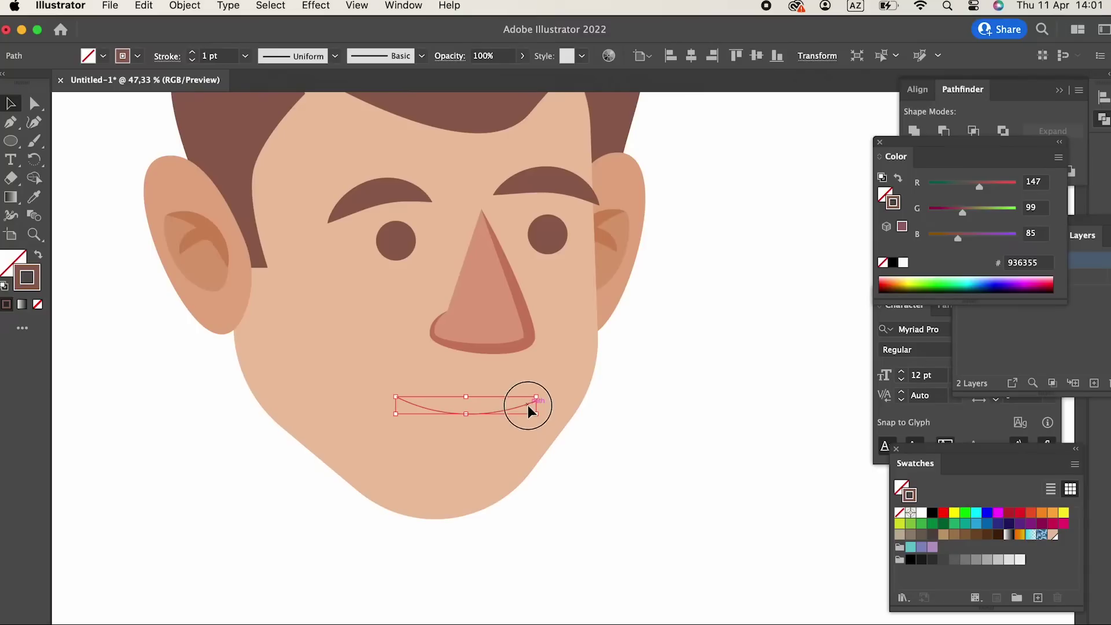
Match the smile line to the nose's 17 pt reddish-brown stroke and remove its fill.
click(34, 197)
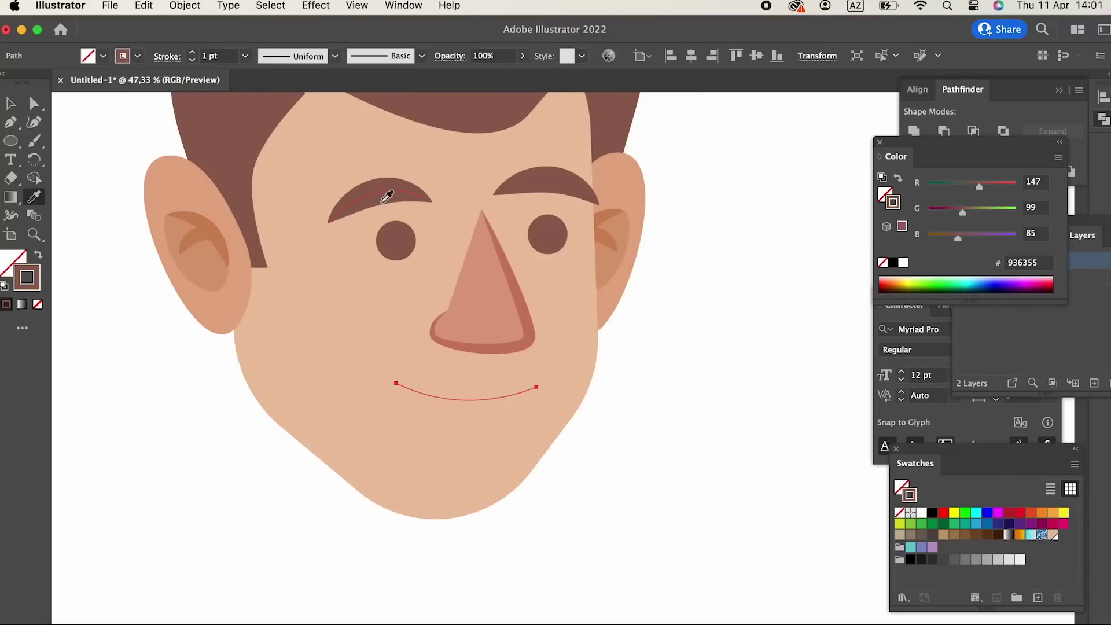
click(387, 197)
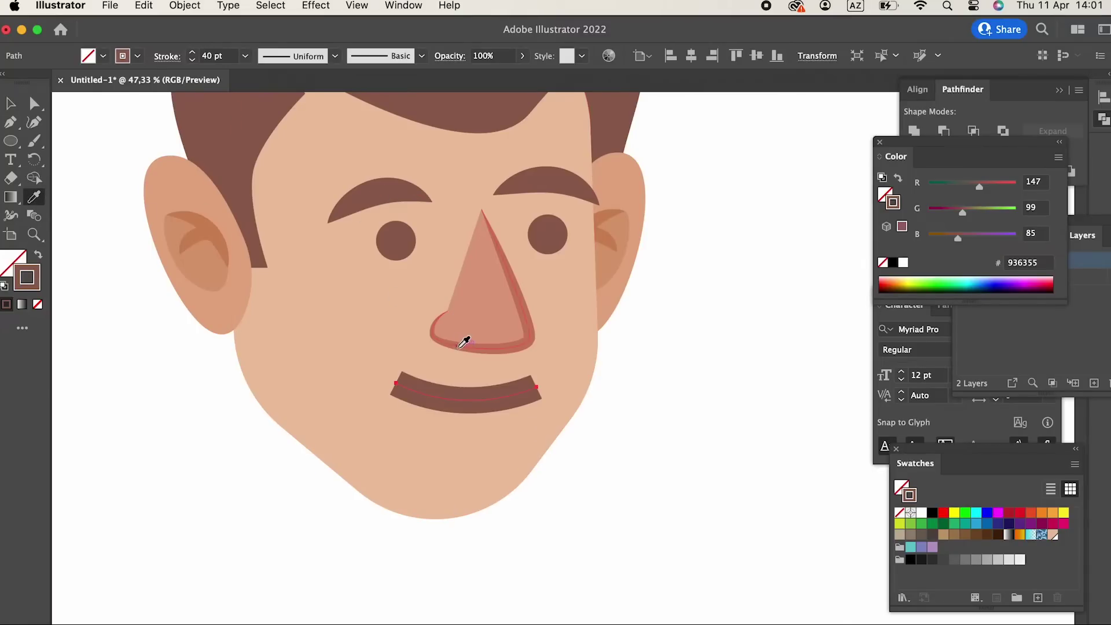
click(467, 340)
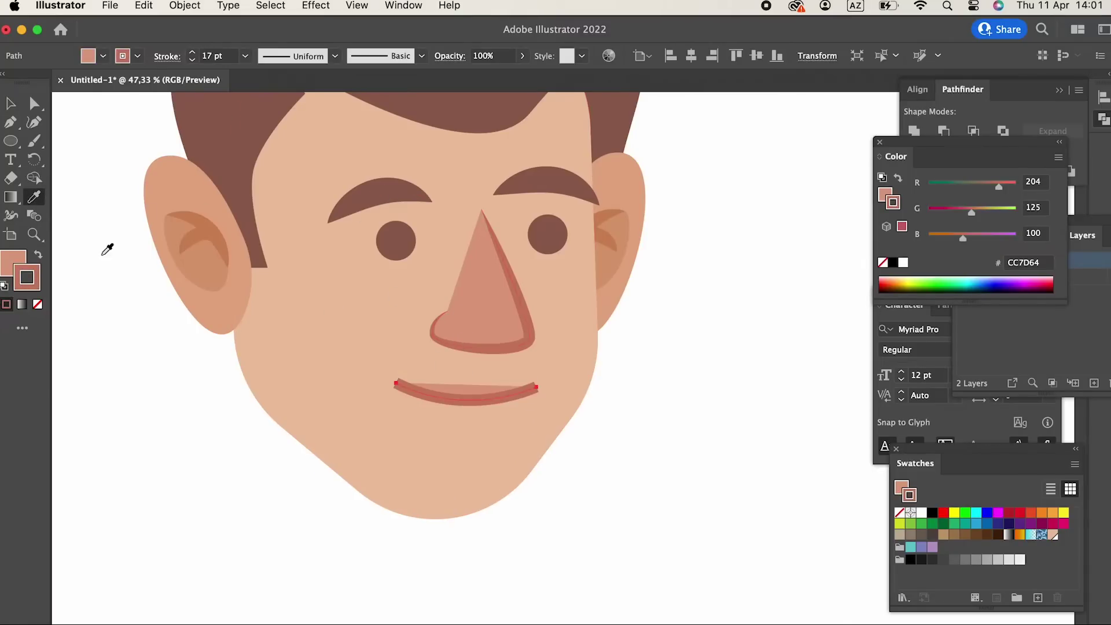
click(37, 304)
click(11, 107)
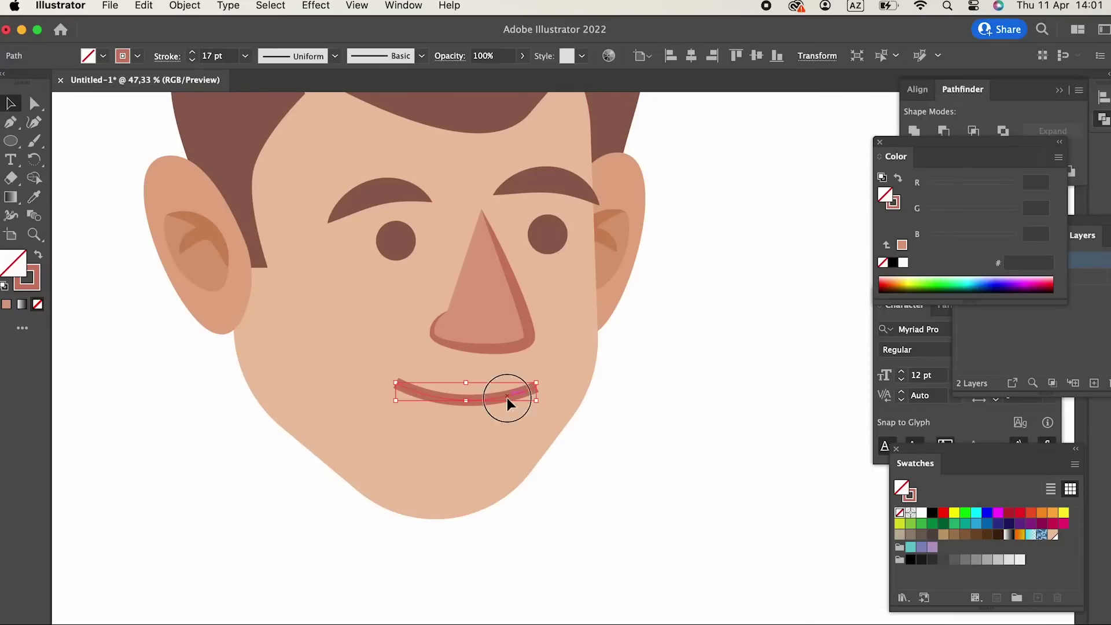
Give the smile line the lens-shaped width profile that tapers at both ends, and deselect it.
click(301, 57)
click(281, 109)
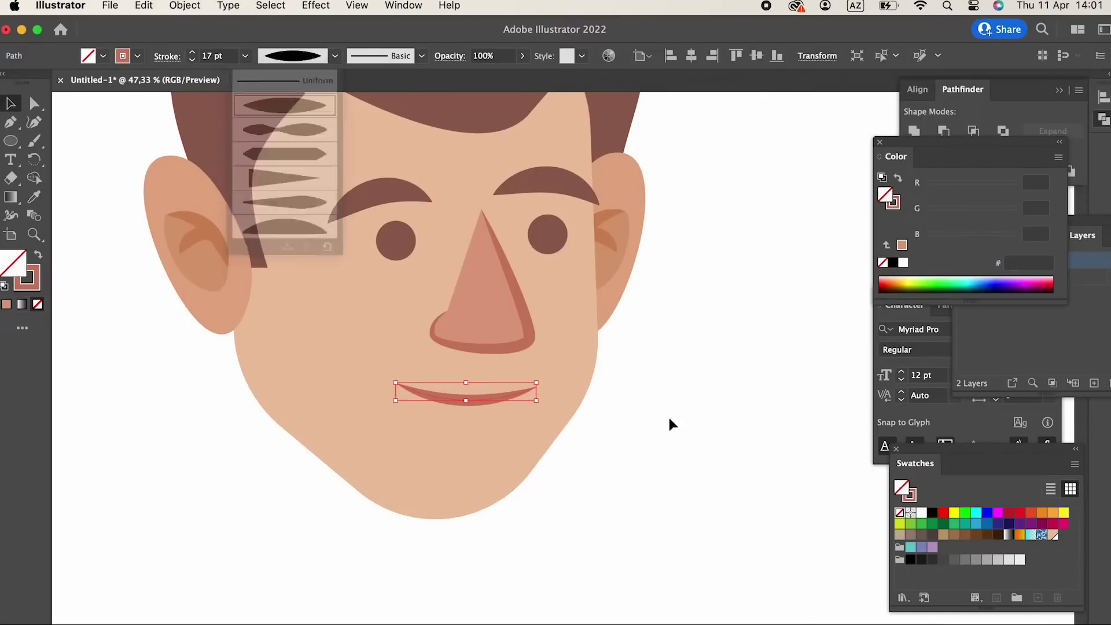
click(669, 422)
scroll(723, 472, up, 2)
Reshape the smile line with the Curvature tool, extending its right end slightly outward and upward.
click(485, 441)
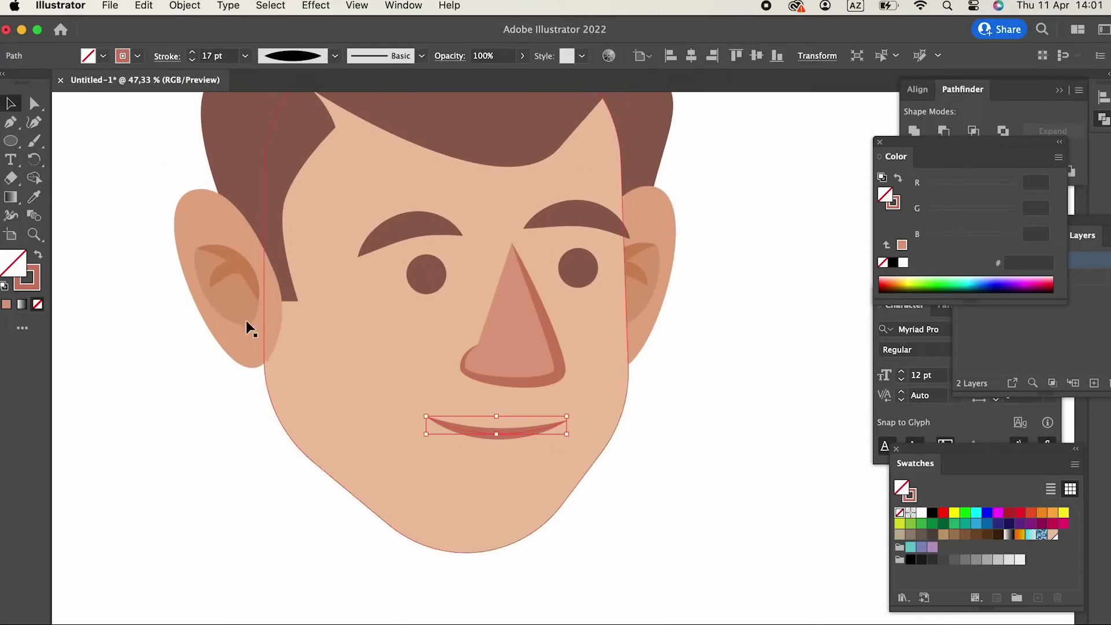
click(34, 122)
click(426, 416)
click(566, 421)
drag(567, 421, 522, 430)
Draw a short curved lower-lip line beneath the smile and give it the stroke style sampled from the smile.
click(10, 121)
drag(542, 449, 575, 424)
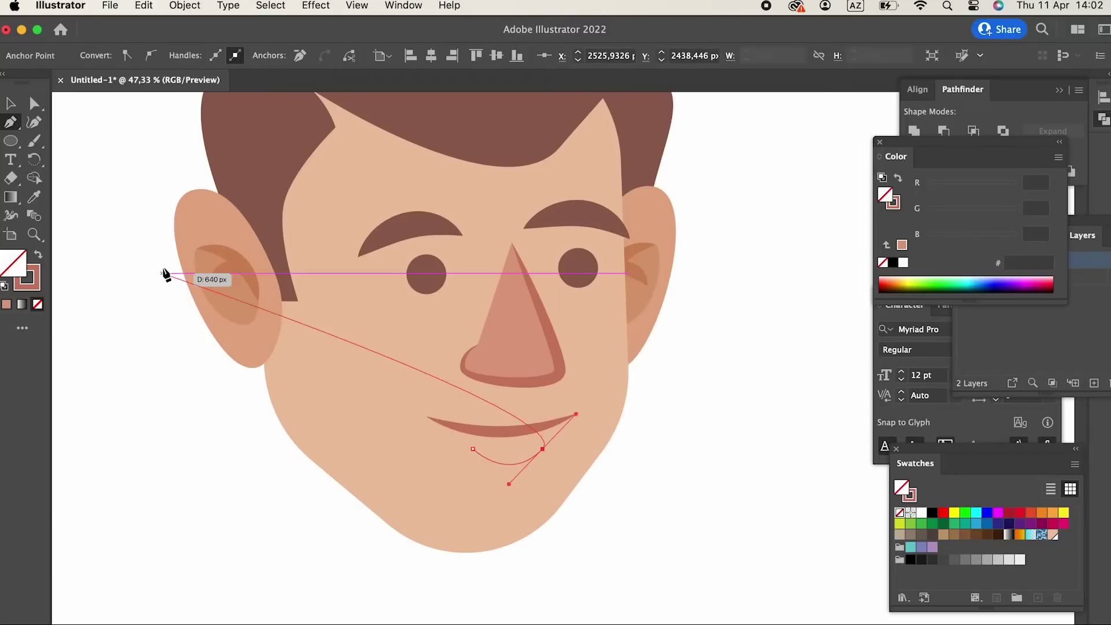
click(35, 200)
click(514, 429)
Apply the lens-shaped width profile with tapered ends to the lower-lip line and deselect it.
key(z)
drag(515, 480, 636, 514)
click(11, 104)
click(524, 443)
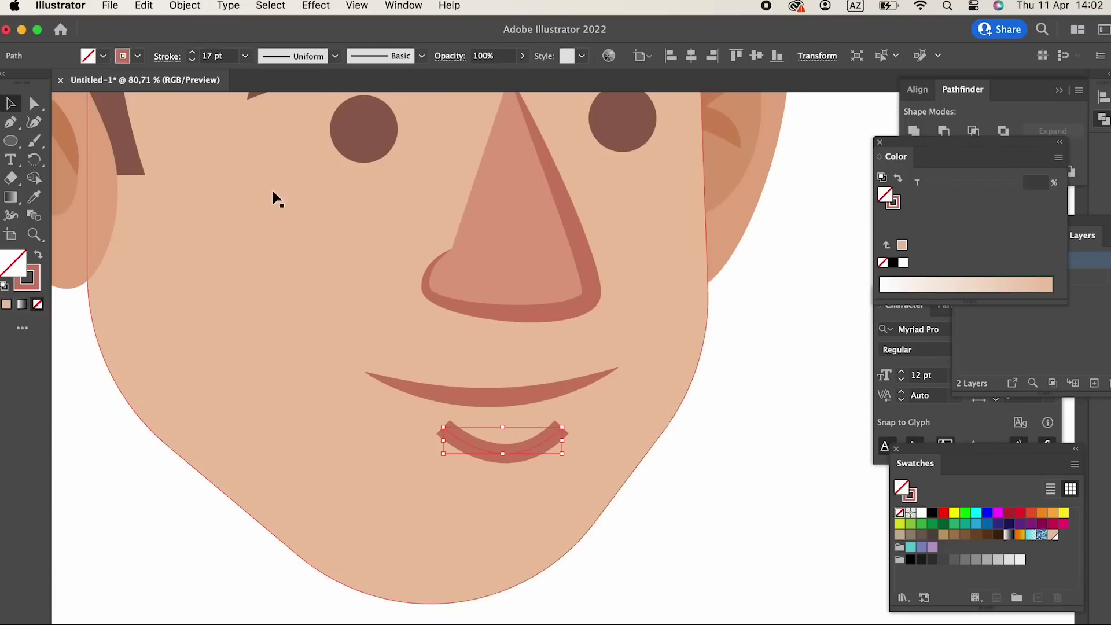
click(281, 58)
click(258, 106)
click(754, 523)
Move the lower lip's end points and middle point with the Curvature tool to bring the curve nearer the smile.
click(518, 452)
click(34, 123)
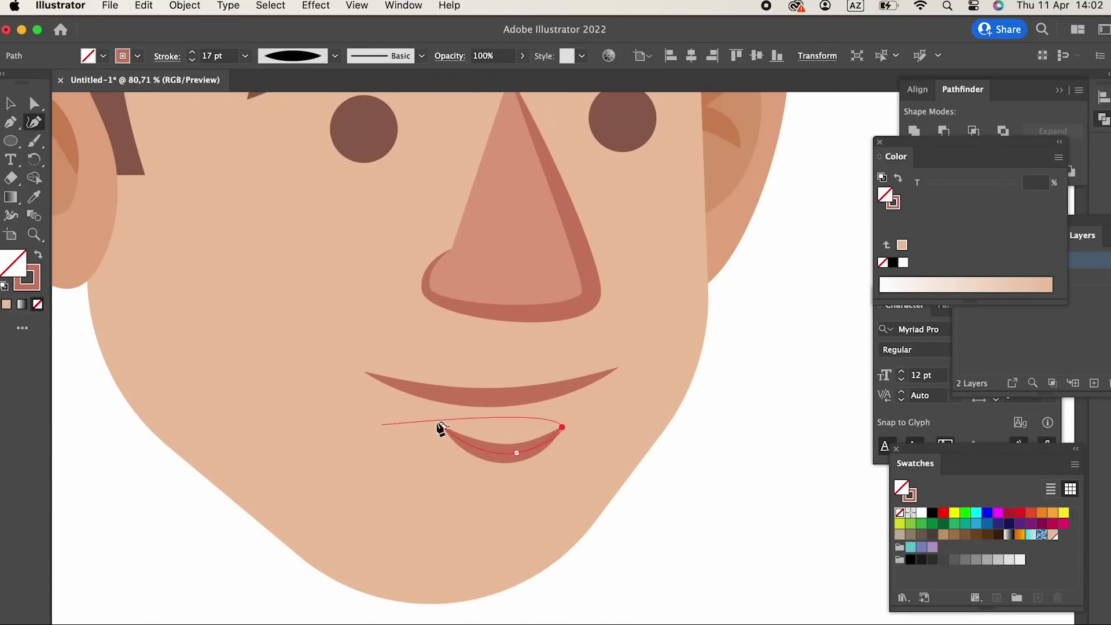
drag(444, 428, 434, 432)
drag(562, 427, 558, 421)
drag(517, 453, 508, 440)
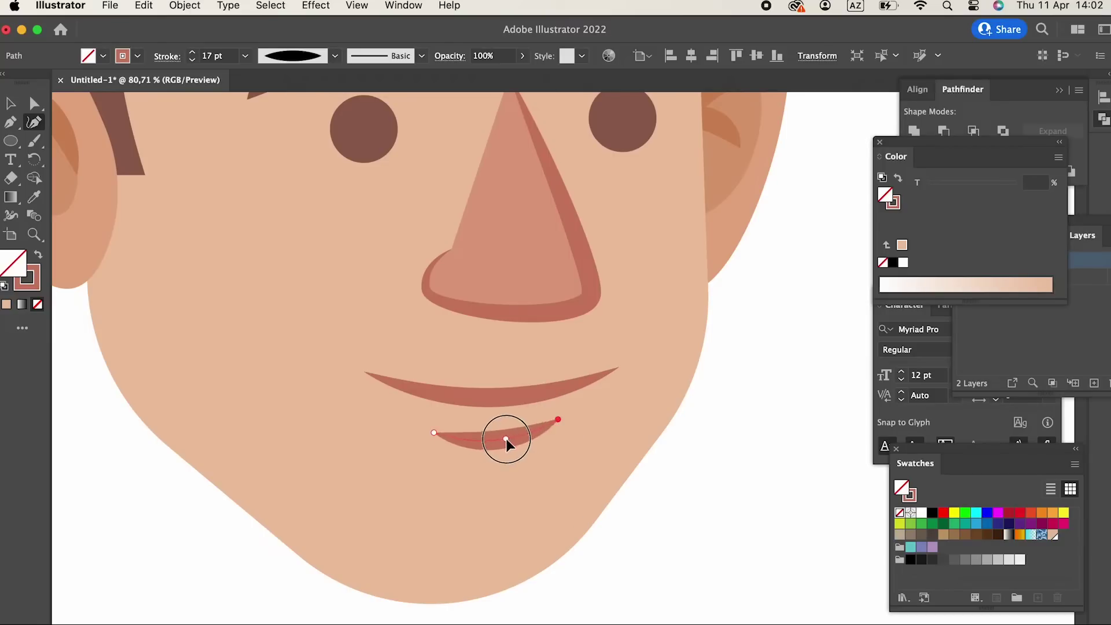
Draw a small curved crease at the smile's left corner with the Pen tool and sample the lower lip's stroke style onto it.
key(z)
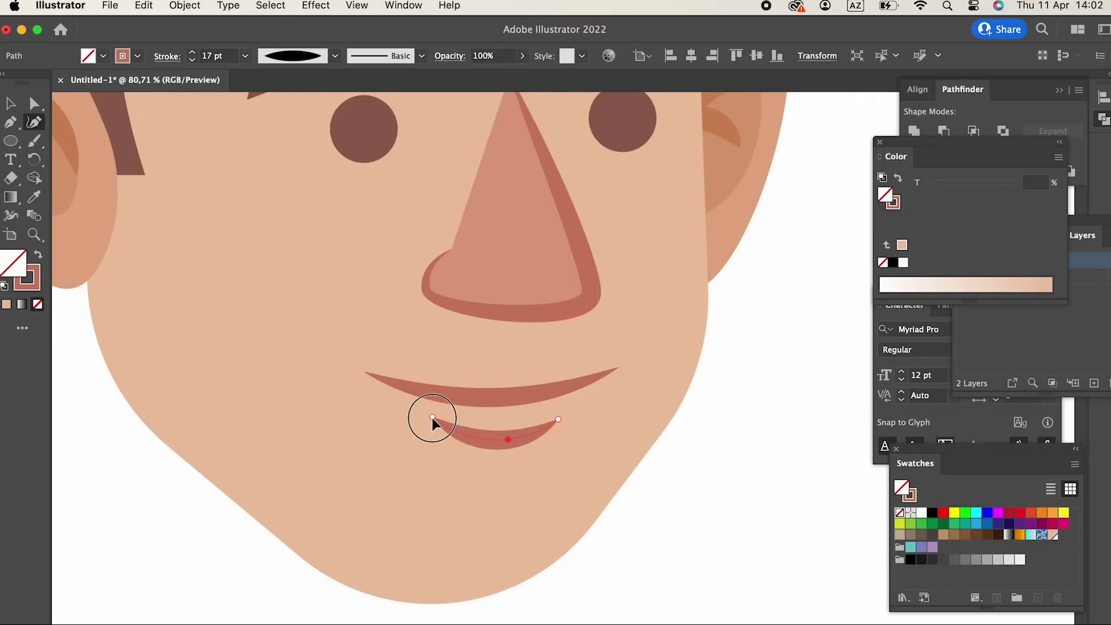
drag(472, 372, 564, 539)
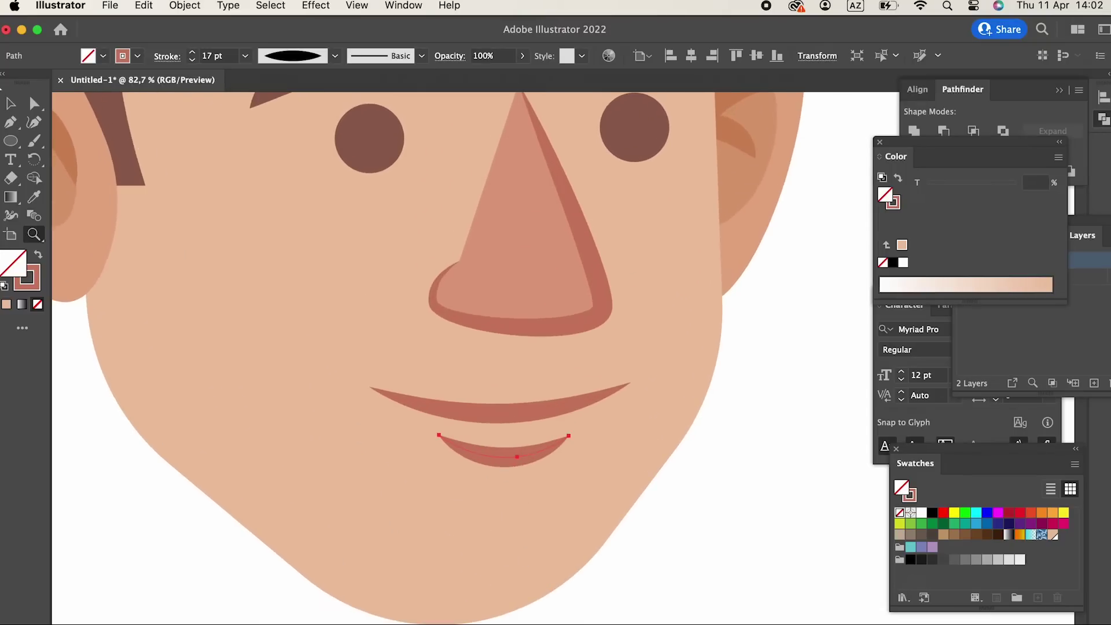
key(p)
click(373, 361)
drag(354, 398, 361, 426)
key(i)
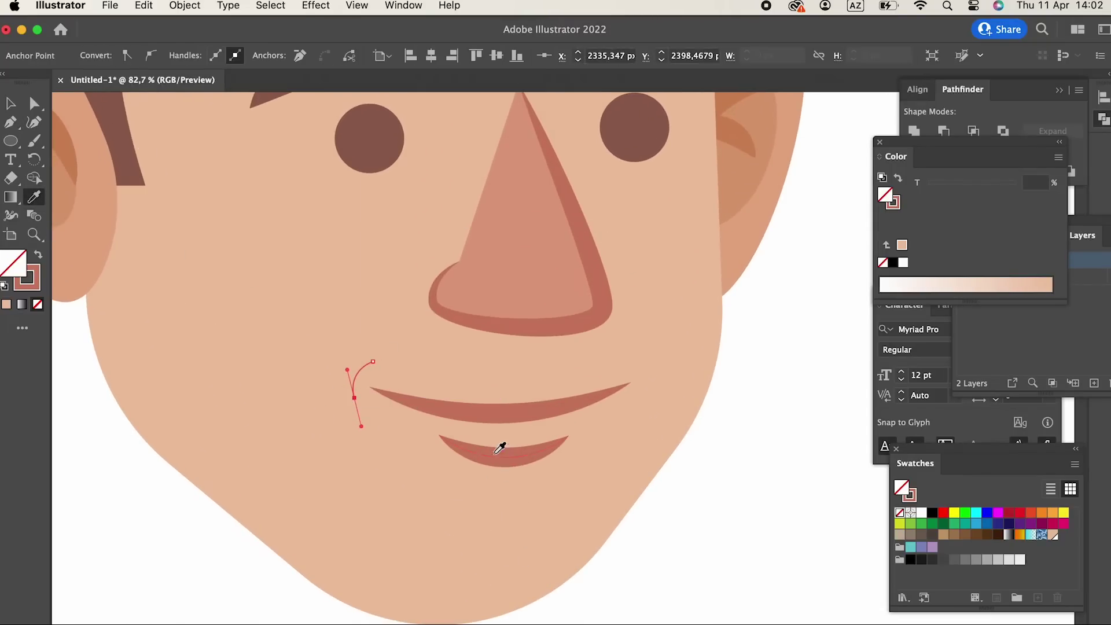
click(501, 449)
Apply the lens-shaped width profile to the crease at the smile's left corner and deselect it.
key(v)
click(359, 376)
click(293, 56)
click(282, 105)
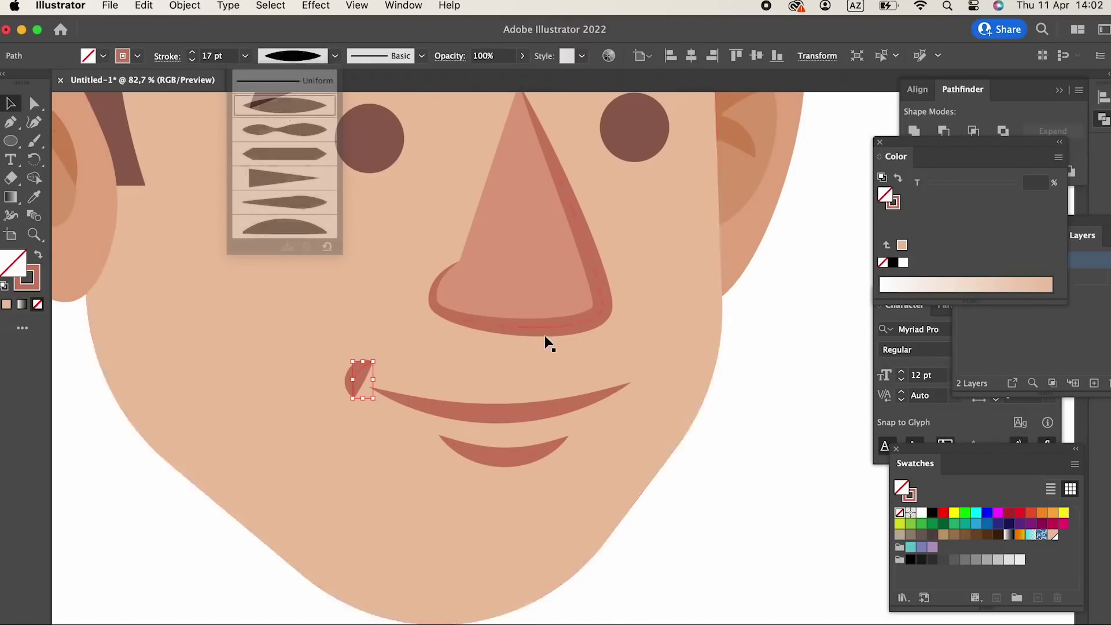
click(727, 532)
Expand the appearance of the left mouth crease into a filled shape.
click(360, 377)
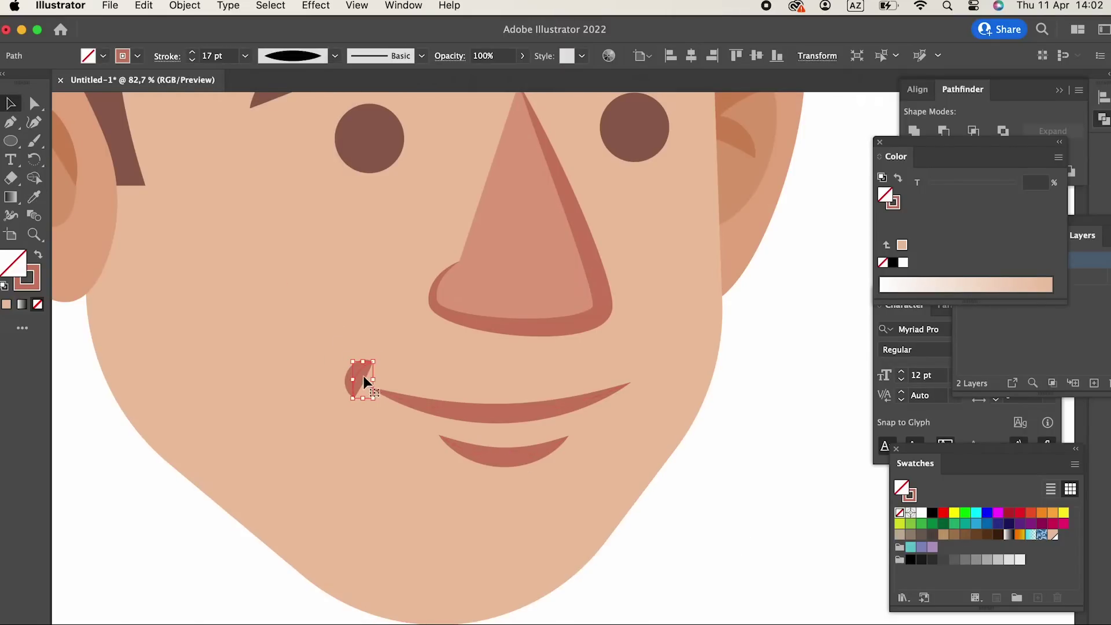
click(185, 5)
click(196, 219)
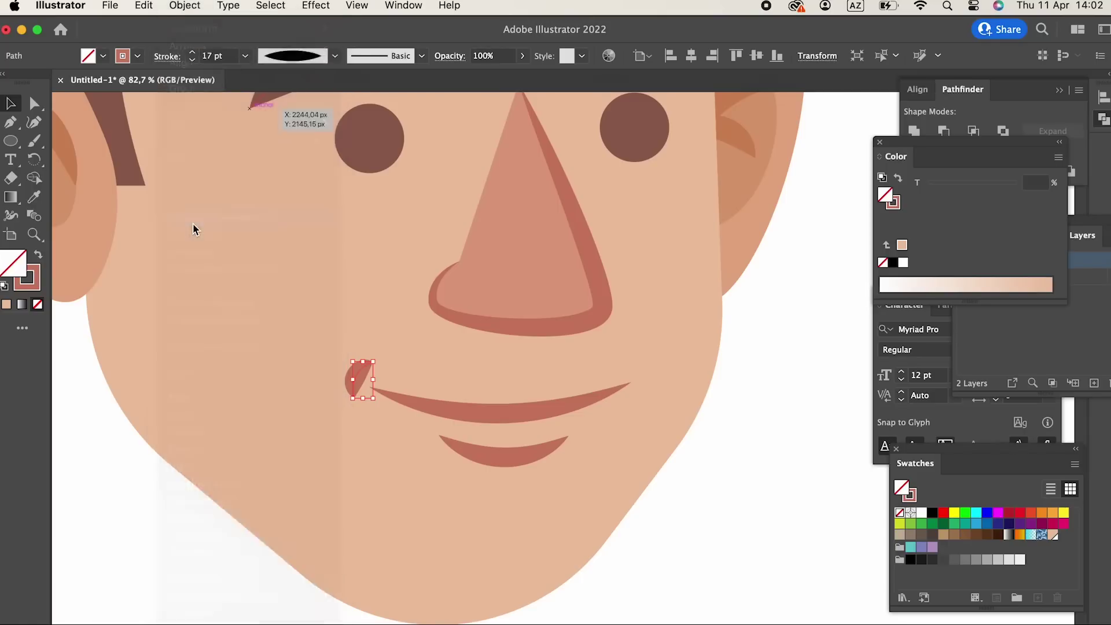
Create a mirrored copy of the left mouth crease and place it at the smile's right corner.
click(186, 5)
mouse_move(197, 29)
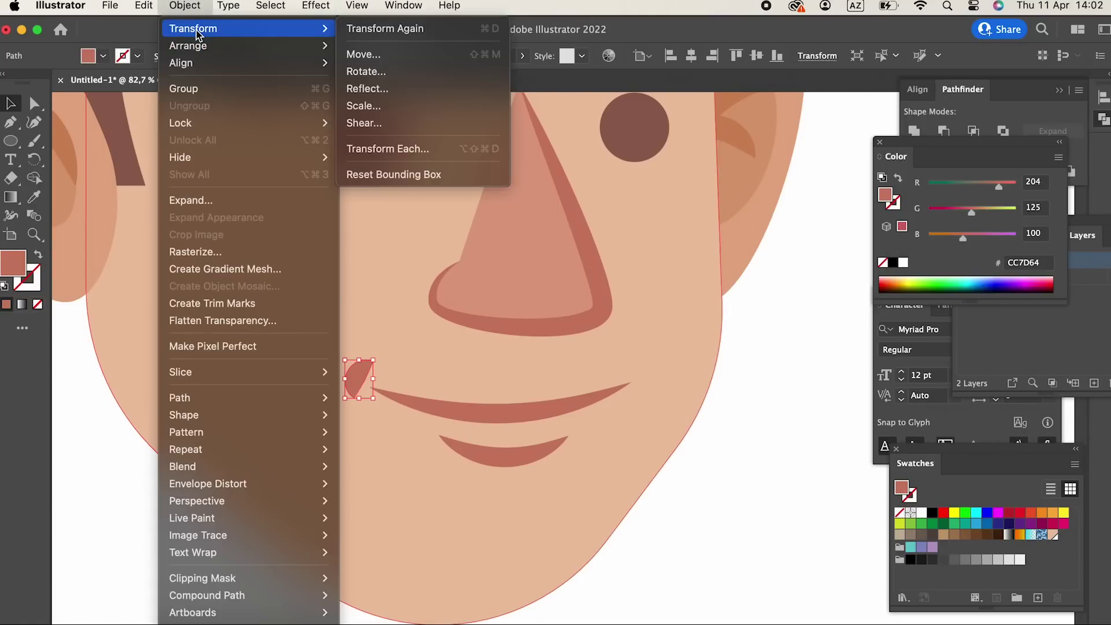
click(488, 91)
click(193, 504)
drag(399, 403, 366, 393)
drag(634, 392, 657, 376)
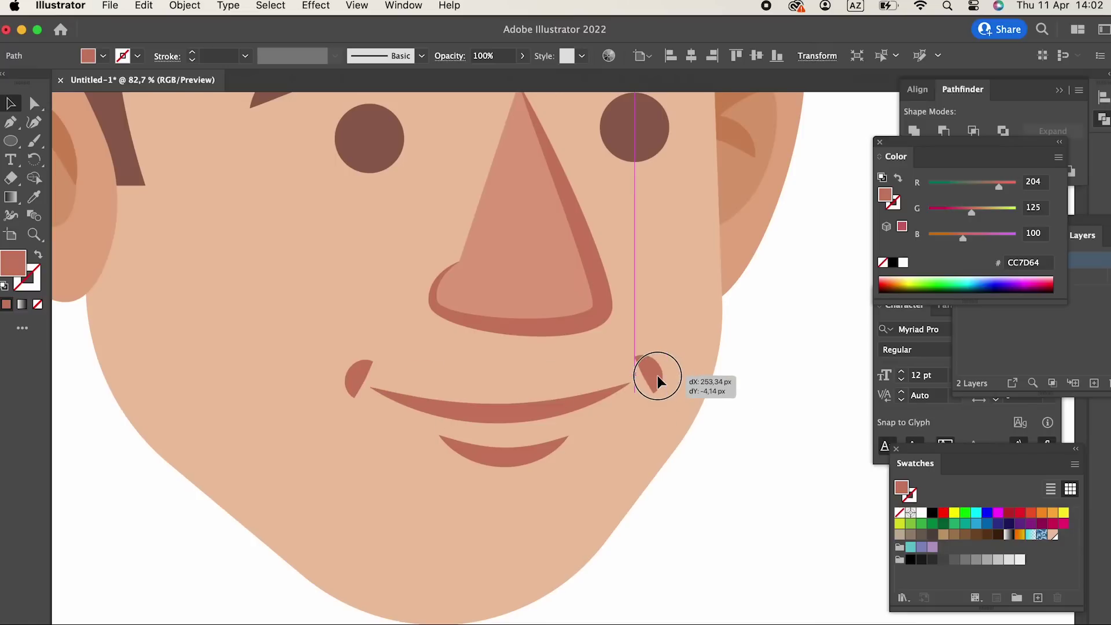
Draw a wide ellipse for the cheek below the left eye and fill it with the colour sampled from the ear.
key(z)
drag(754, 455, 479, 508)
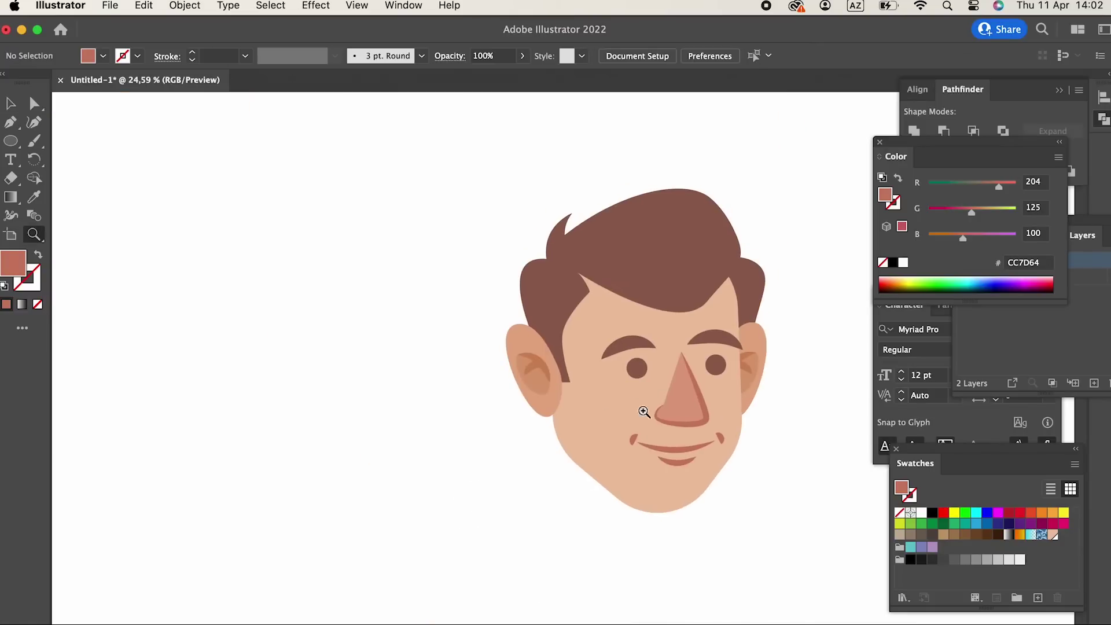
drag(734, 433, 585, 364)
drag(542, 298, 703, 441)
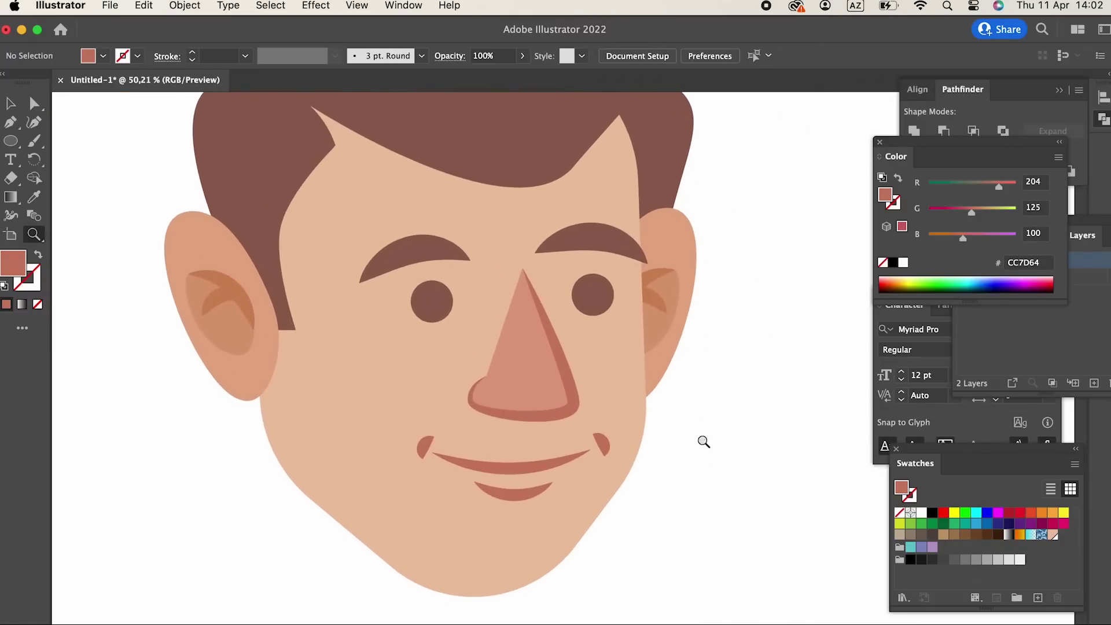
mouse_move(360, 339)
mouse_down()
mouse_move(445, 390)
mouse_move(245, 394)
mouse_move(355, 414)
mouse_up()
click(35, 198)
click(253, 362)
key(z)
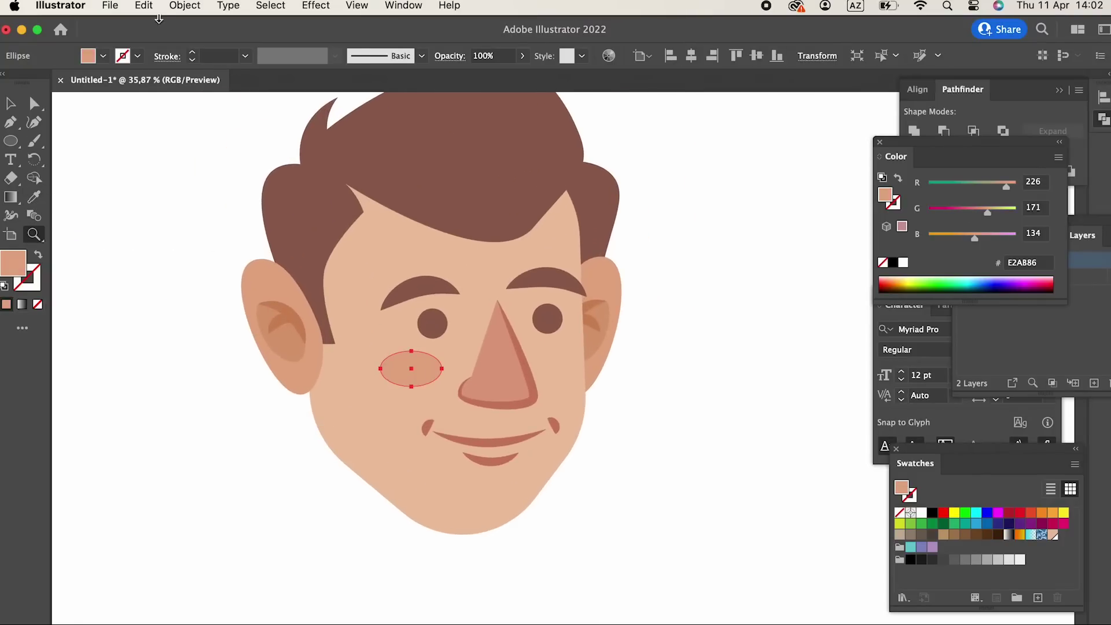
Copy and paste the cheek ellipse, place the duplicate beneath the right eye and deselect it.
click(145, 6)
click(161, 89)
click(144, 6)
click(167, 147)
key(v)
drag(374, 366, 572, 397)
click(684, 412)
Expand the nose's appearance so its stroke becomes a filled shape, and deselect the nose.
key(z)
drag(681, 410, 531, 435)
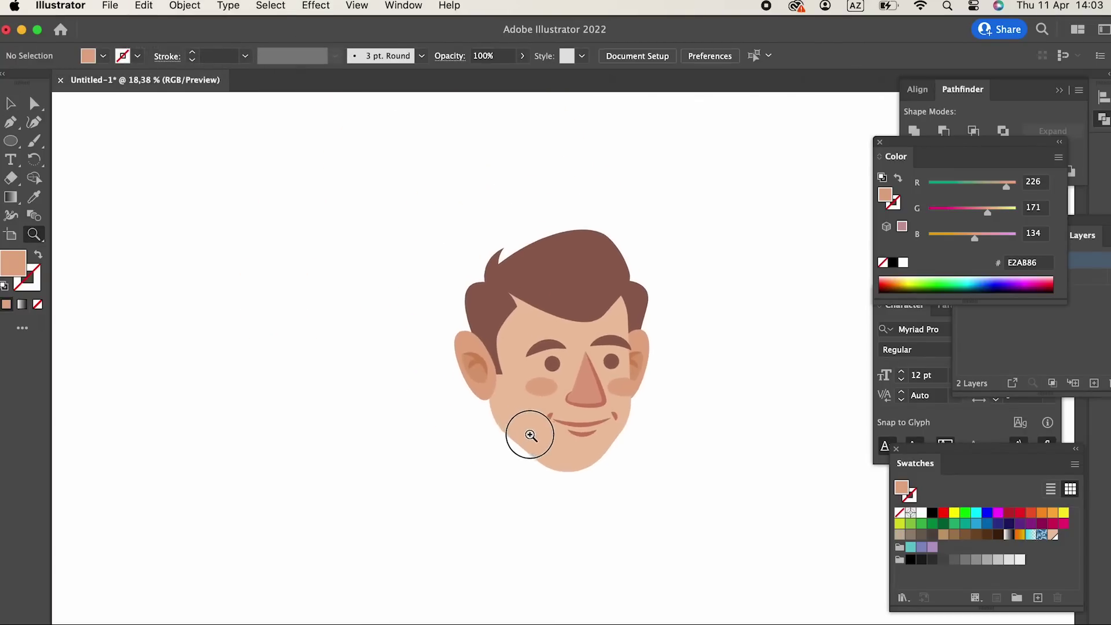
click(530, 435)
click(536, 419)
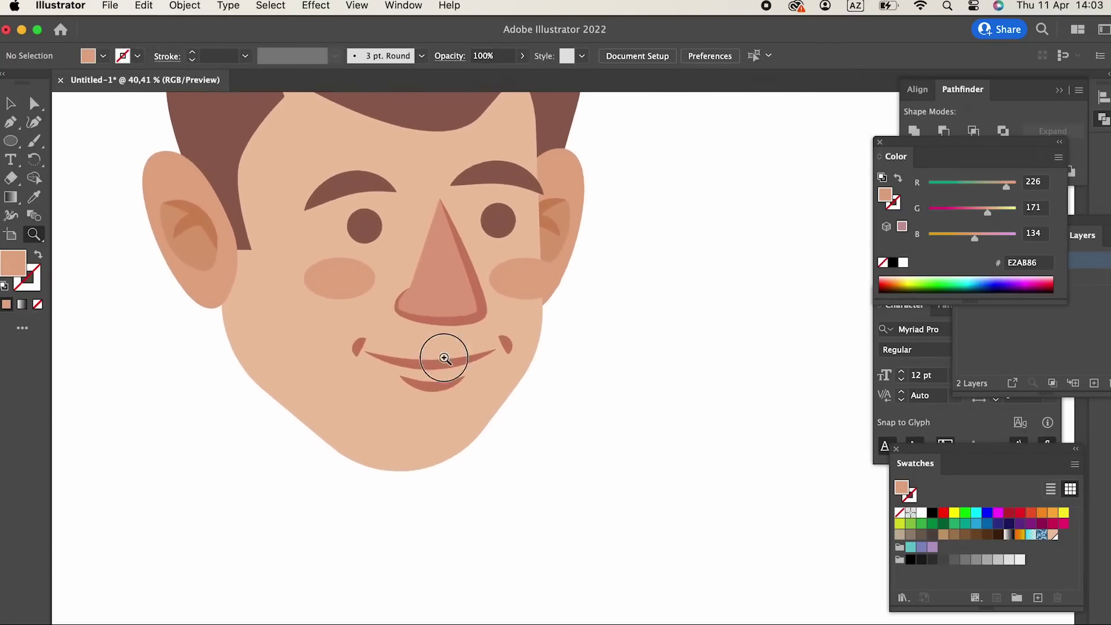
click(444, 358)
click(12, 106)
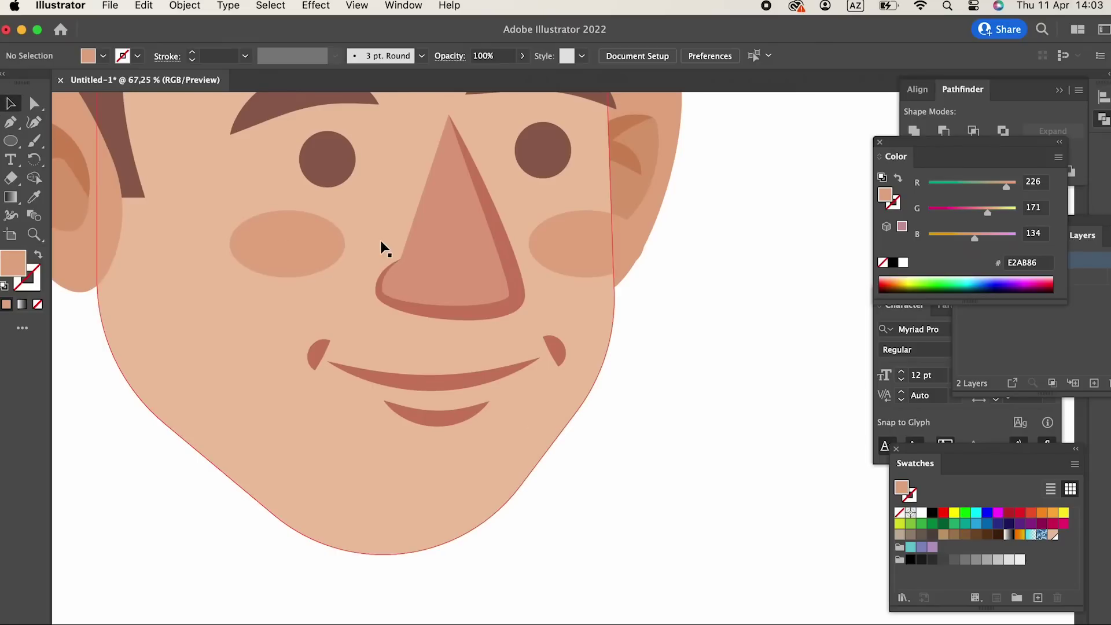
click(380, 241)
click(466, 260)
click(189, 12)
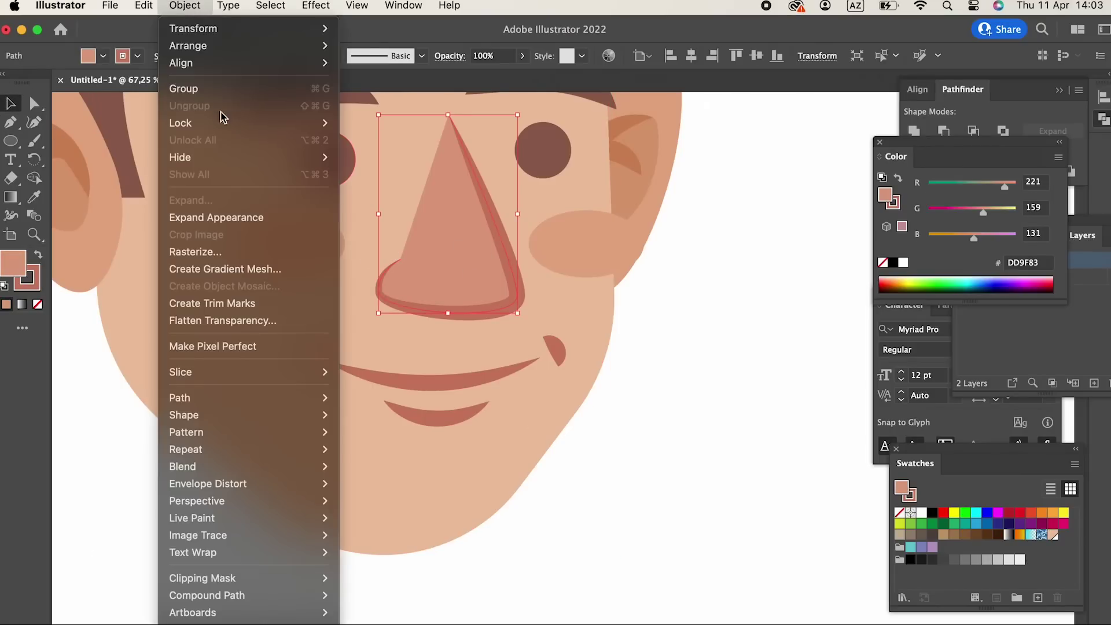
click(232, 215)
click(186, 7)
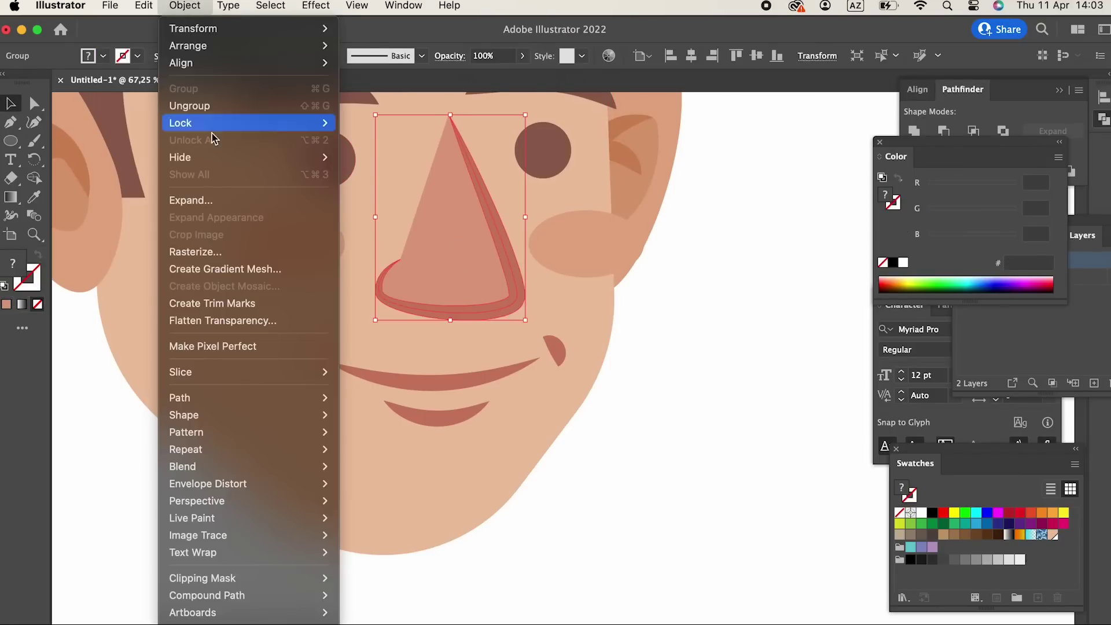
click(632, 436)
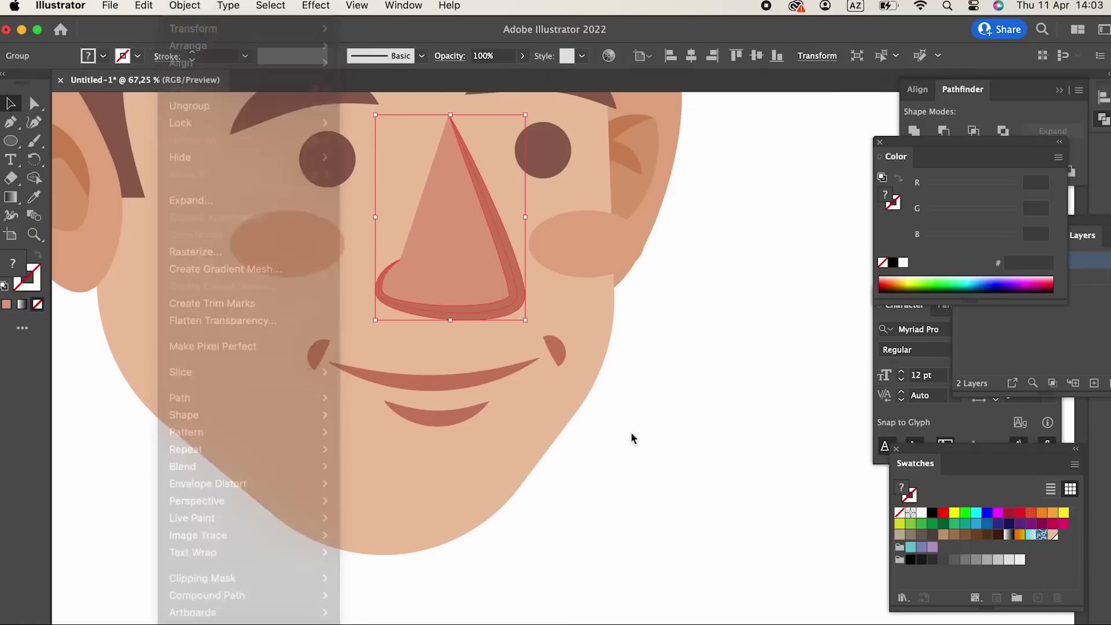
click(694, 452)
Draw a closed highlight shape on the lower right part of the nose with the Pen tool.
drag(694, 451, 663, 544)
click(12, 122)
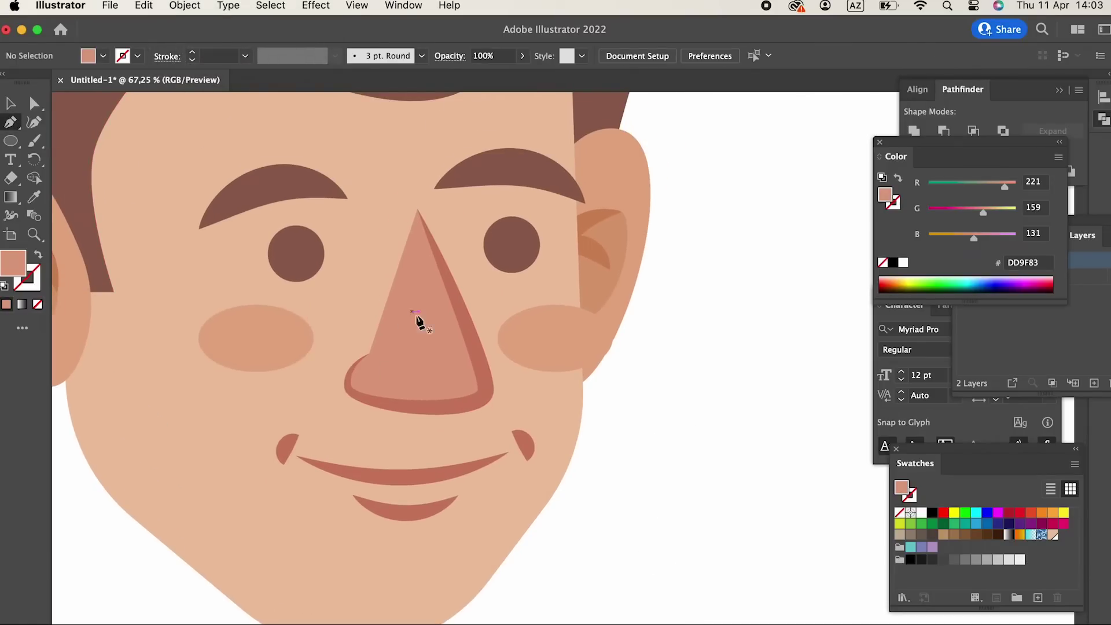
click(419, 293)
drag(434, 360, 418, 388)
click(463, 382)
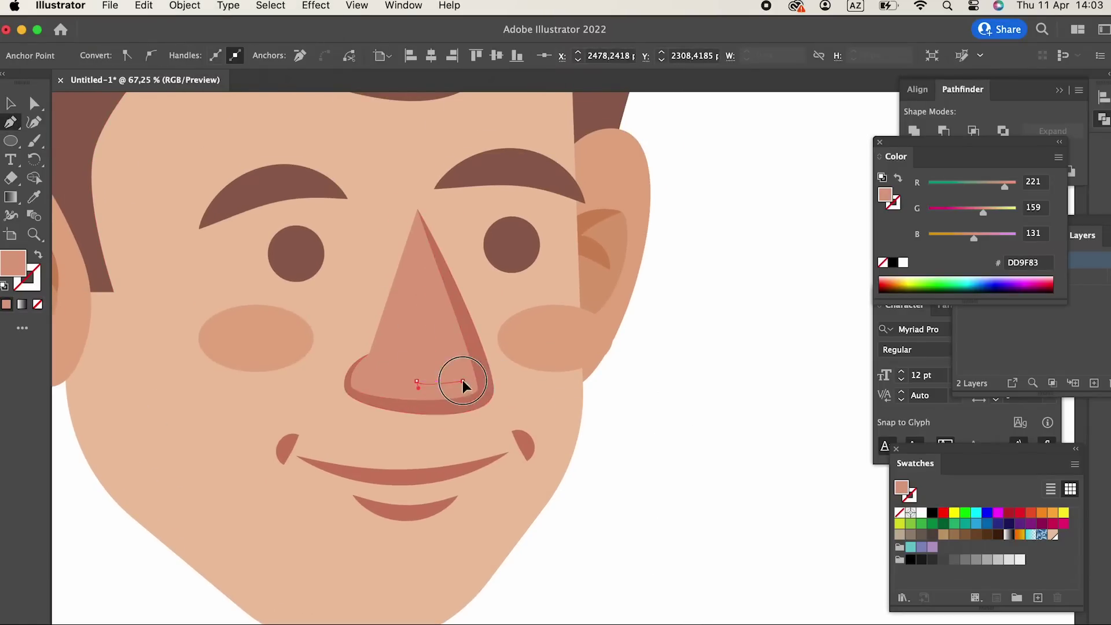
click(420, 292)
Fill the nose highlight with the light pink F9C3AF.
click(34, 196)
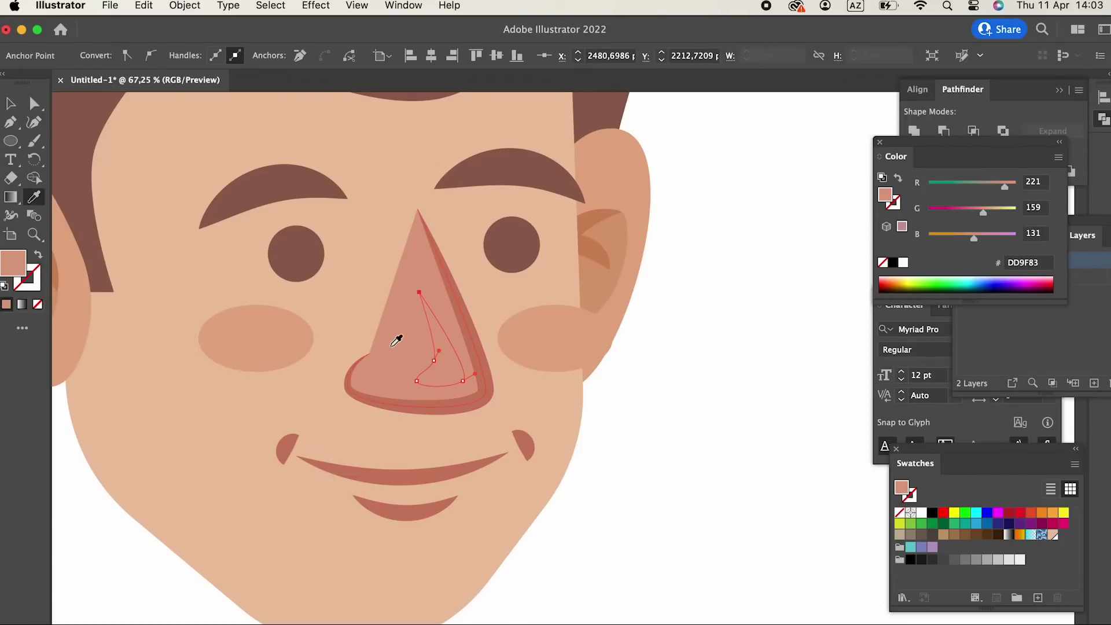
double_click(14, 263)
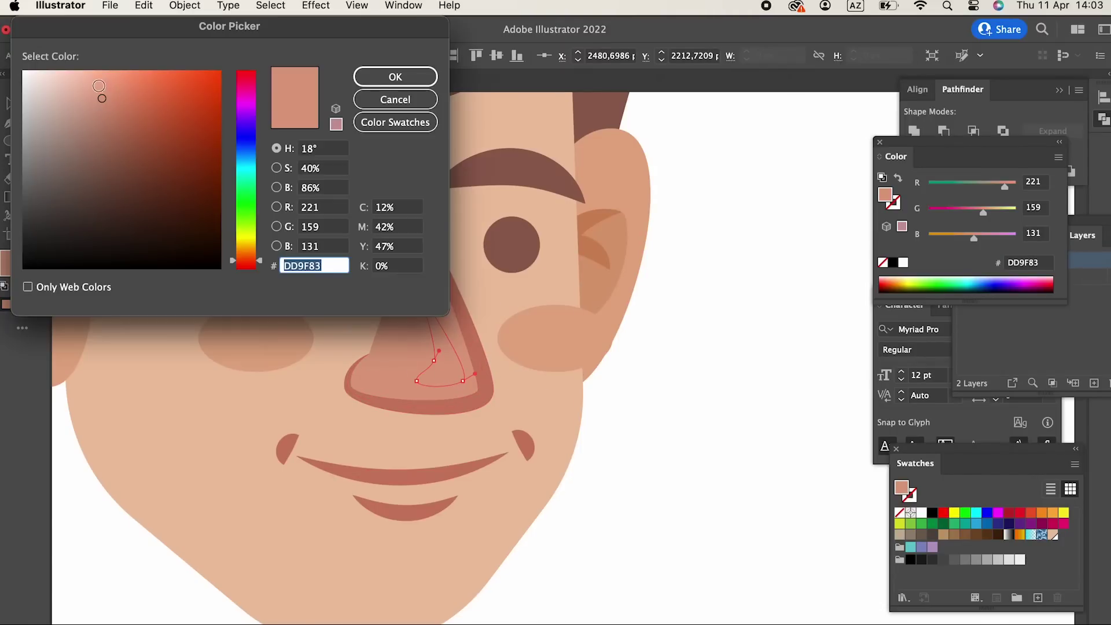
click(79, 78)
click(383, 80)
Reshape the nose highlight with the Curvature tool so its tip and right side follow the nose's dark shaded edge.
key(z)
drag(503, 316, 628, 400)
click(33, 122)
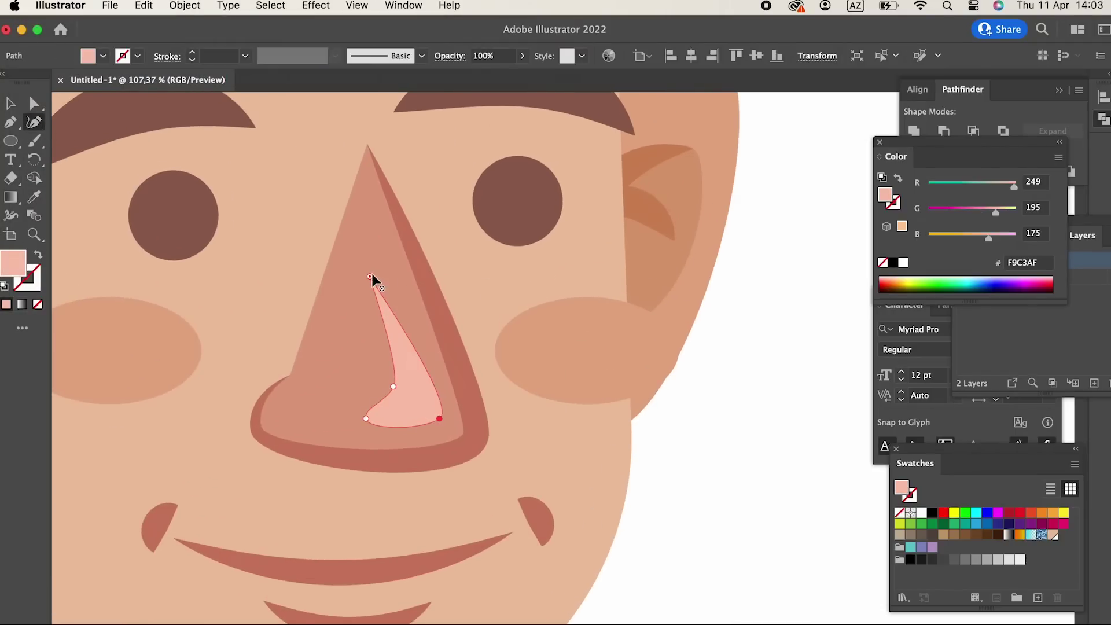
drag(371, 274, 401, 252)
drag(452, 429, 453, 423)
drag(453, 349, 441, 354)
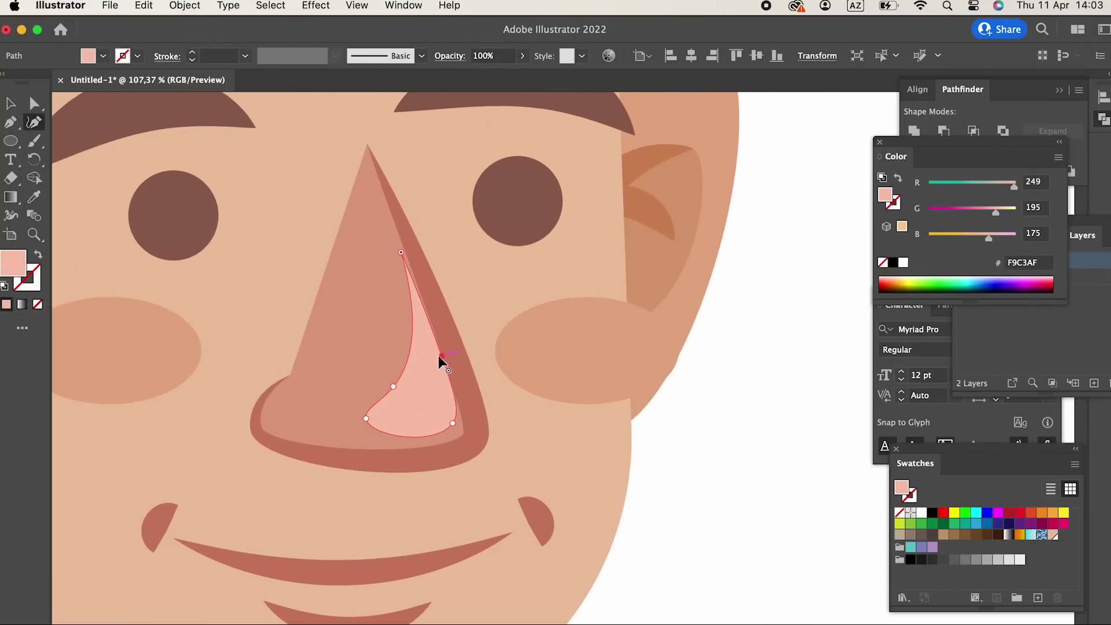
Recolor the nose highlight with the muted pink E5AD98, starting from the nose's own colour sampled with the Eyedropper.
key(z)
drag(460, 273, 457, 399)
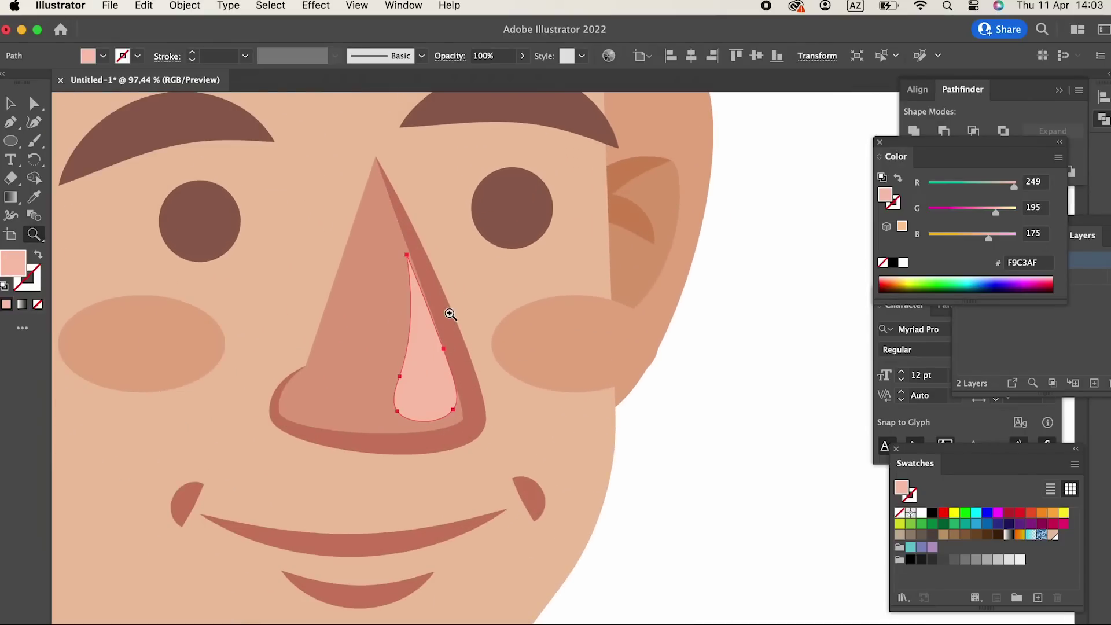
click(393, 365)
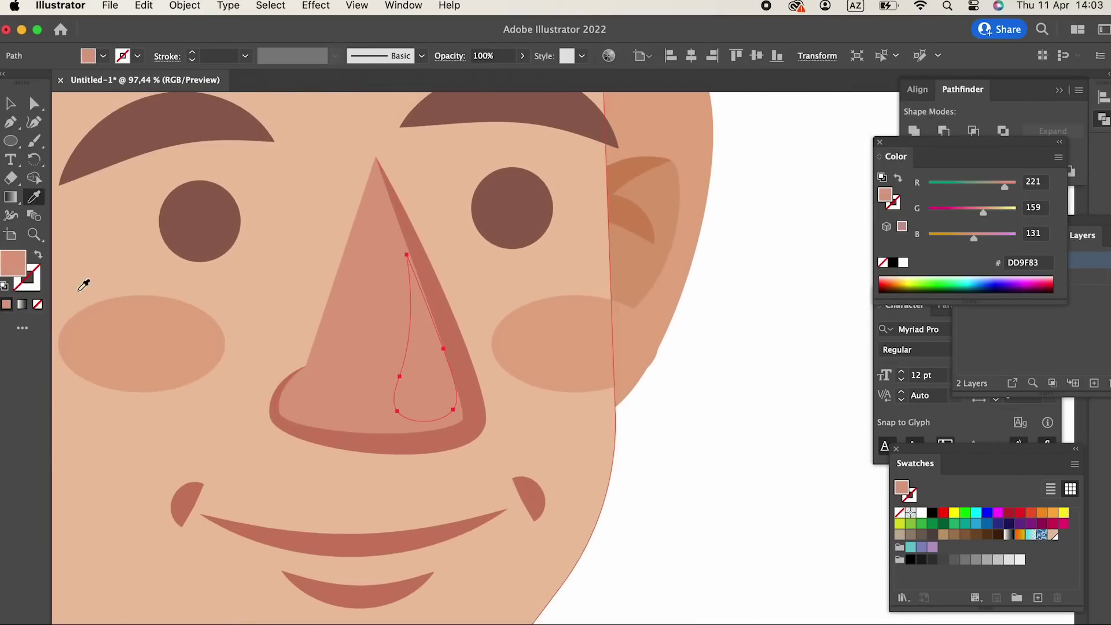
double_click(17, 267)
click(90, 89)
click(380, 83)
key(z)
drag(453, 311, 222, 172)
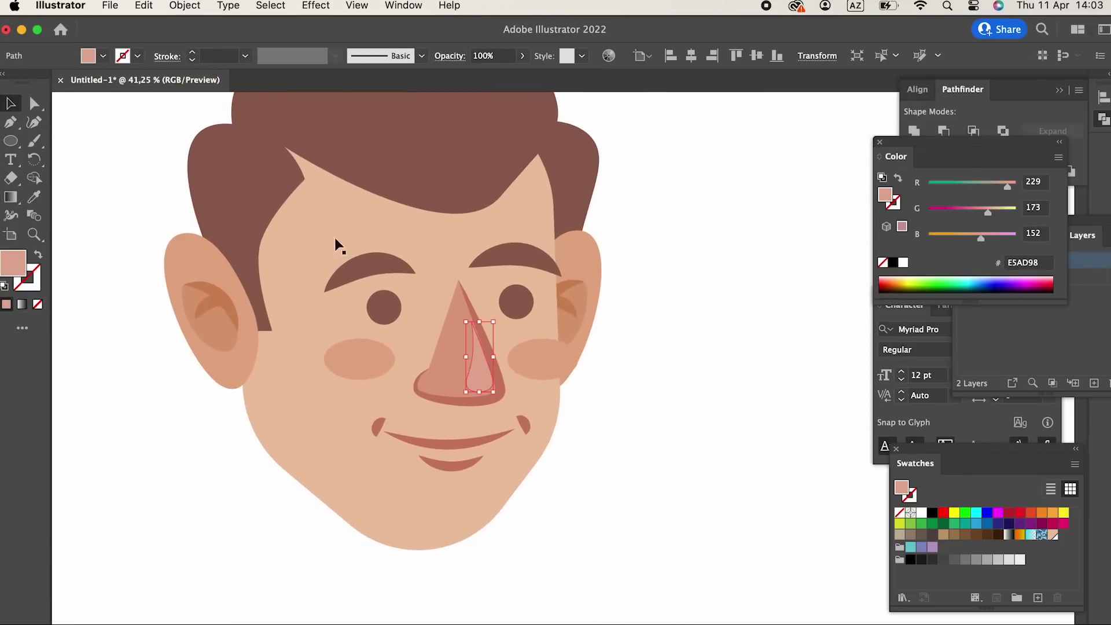
Scale down the cheek on the right side of the face so it ends at the face's edge.
click(637, 452)
scroll(608, 372, down, 1)
click(587, 349)
drag(592, 353, 570, 338)
click(674, 434)
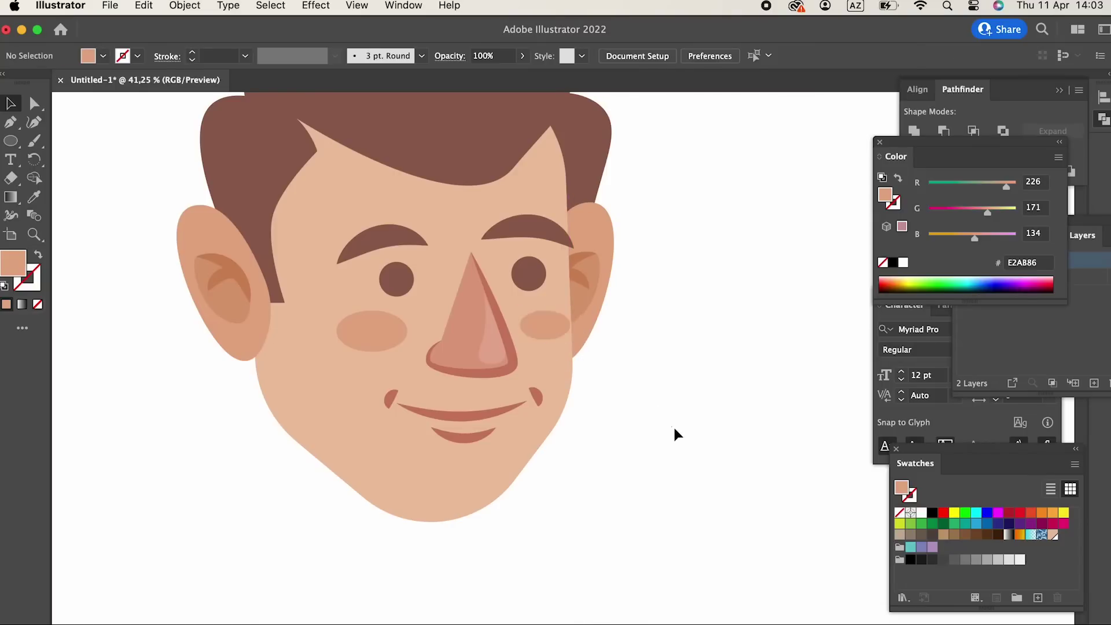
Expand the appearance of the smile line and the lower lip line together into filled shapes, and deselect them.
scroll(676, 434, up, 2)
scroll(676, 434, left, 1)
click(508, 486)
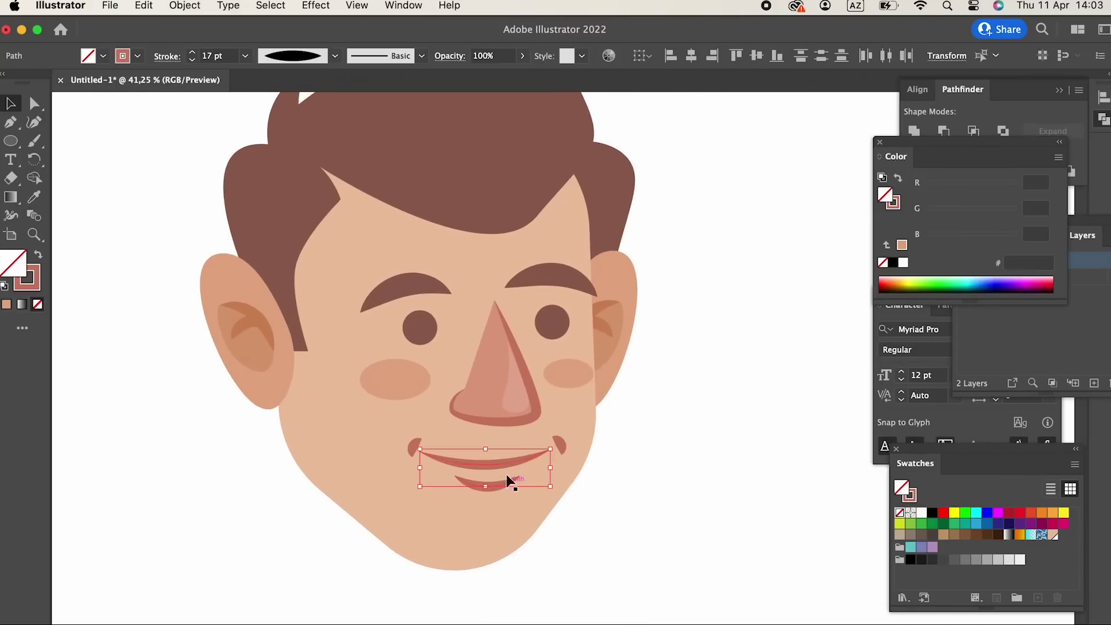
click(185, 5)
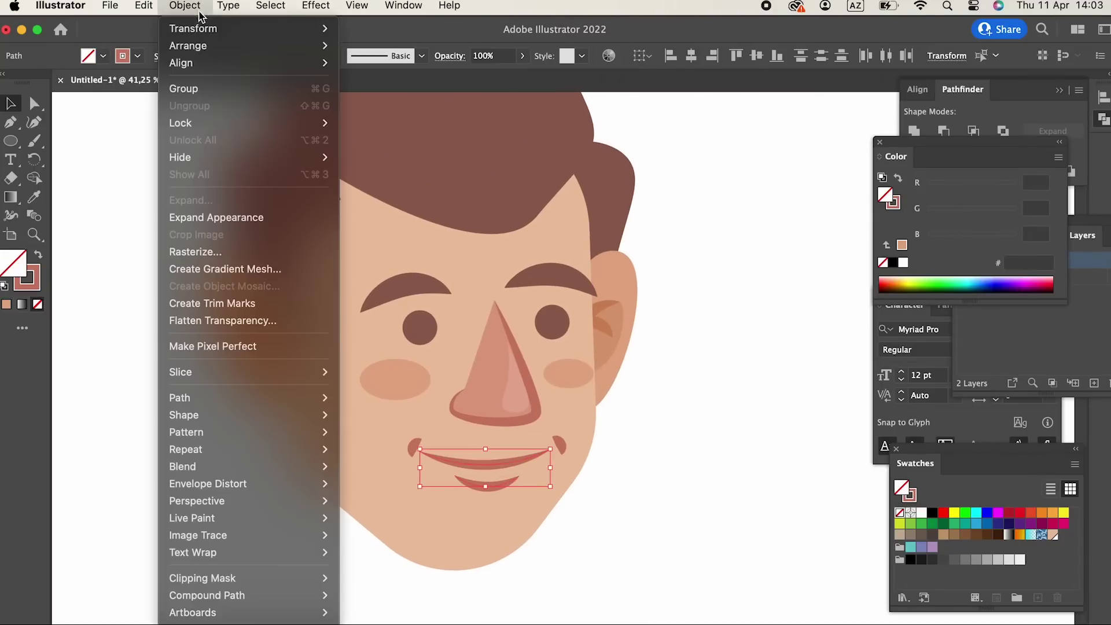
click(217, 216)
click(666, 515)
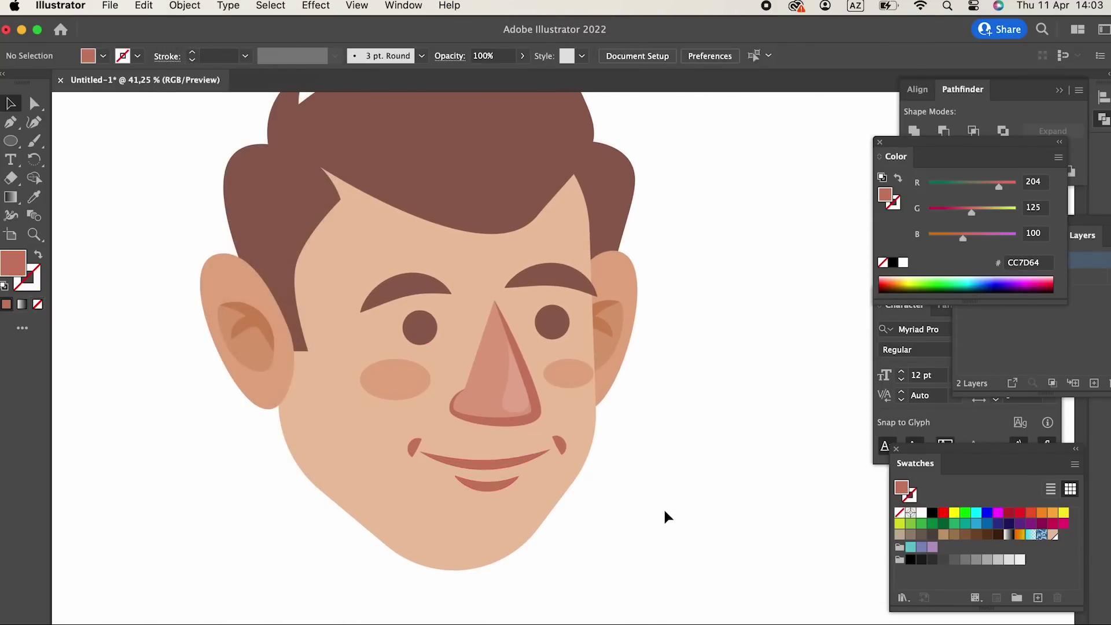
Expand the appearance of both eyebrows into filled shapes and deselect them.
click(550, 284)
shift+click(440, 287)
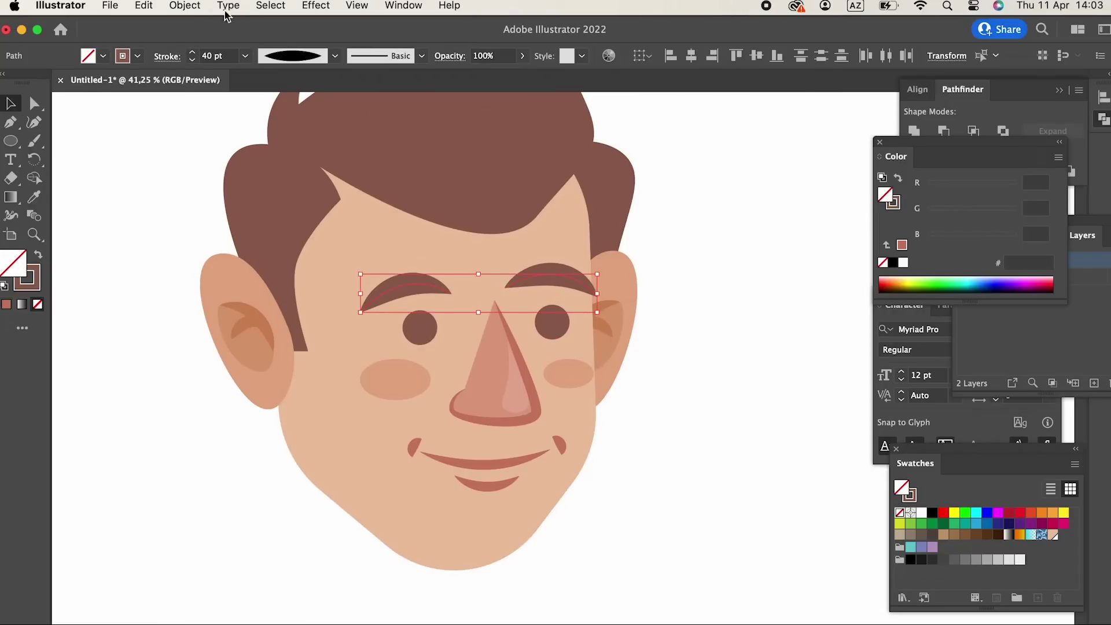
click(184, 6)
click(289, 216)
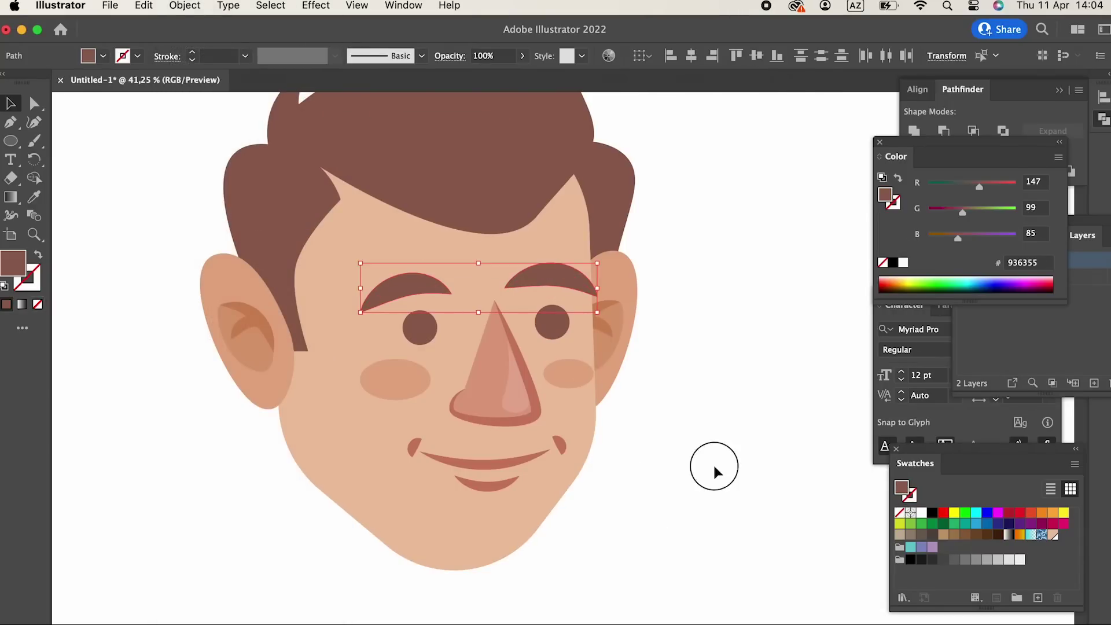
click(714, 471)
click(611, 312)
click(697, 492)
Draw a closed, straight-sided neck shape with angled lower corners from the jaw downward with the Pen tool.
key(z)
drag(692, 437, 487, 312)
click(11, 122)
click(466, 136)
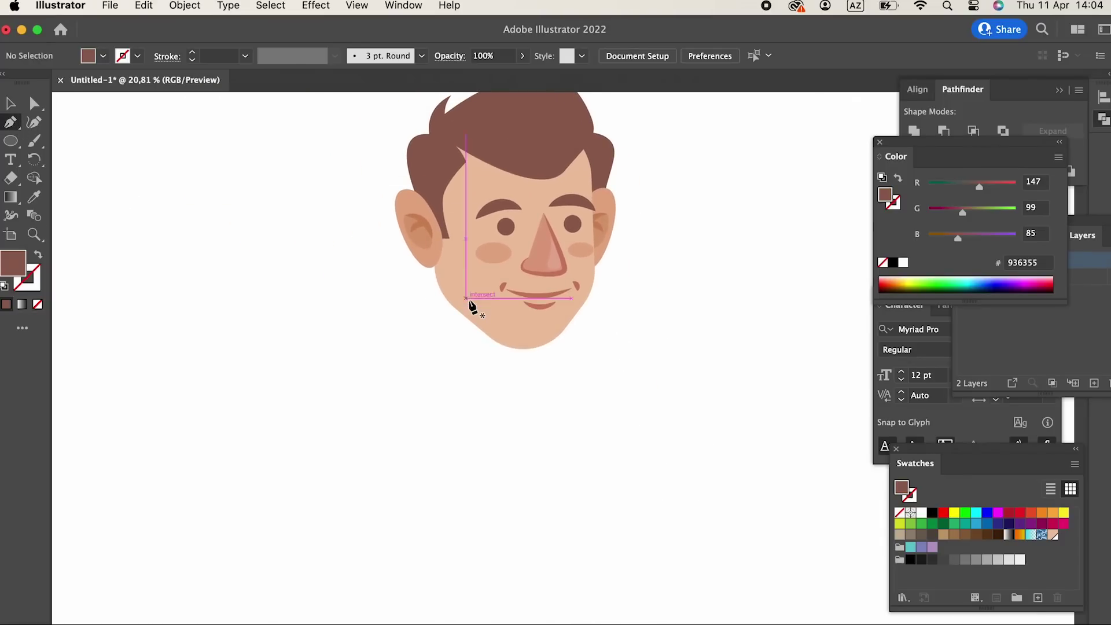
click(471, 298)
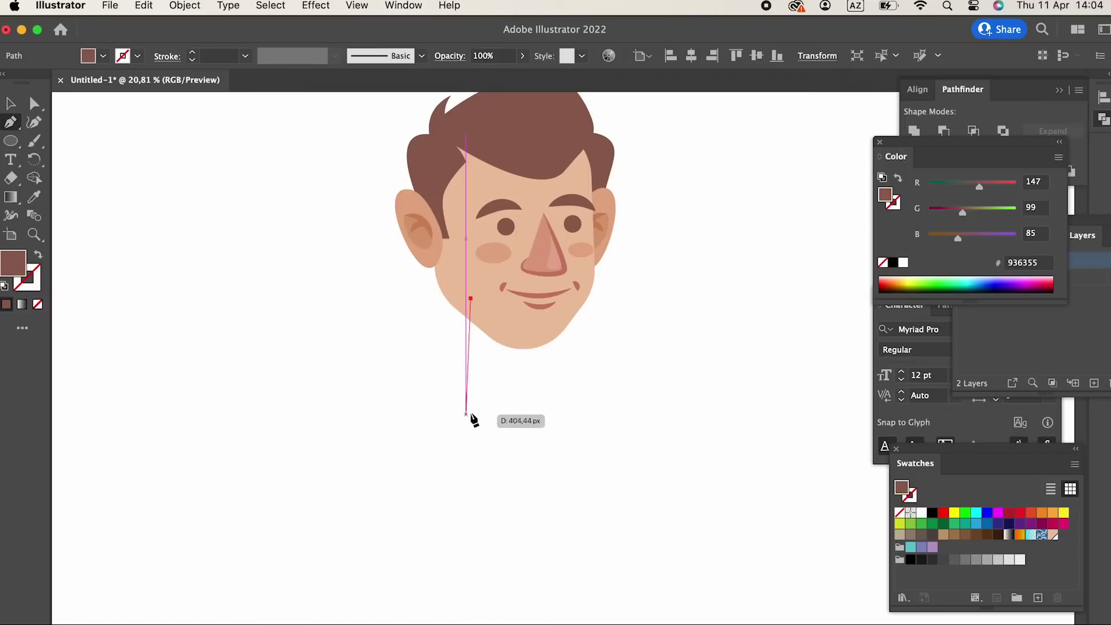
drag(471, 407, 556, 428)
click(497, 423)
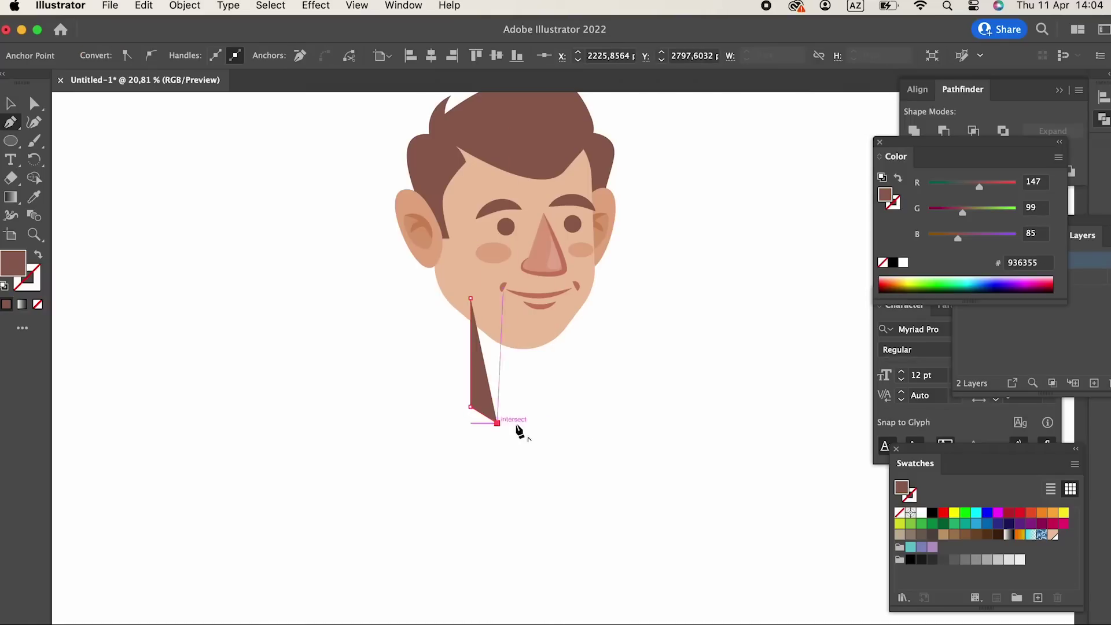
click(533, 423)
click(556, 405)
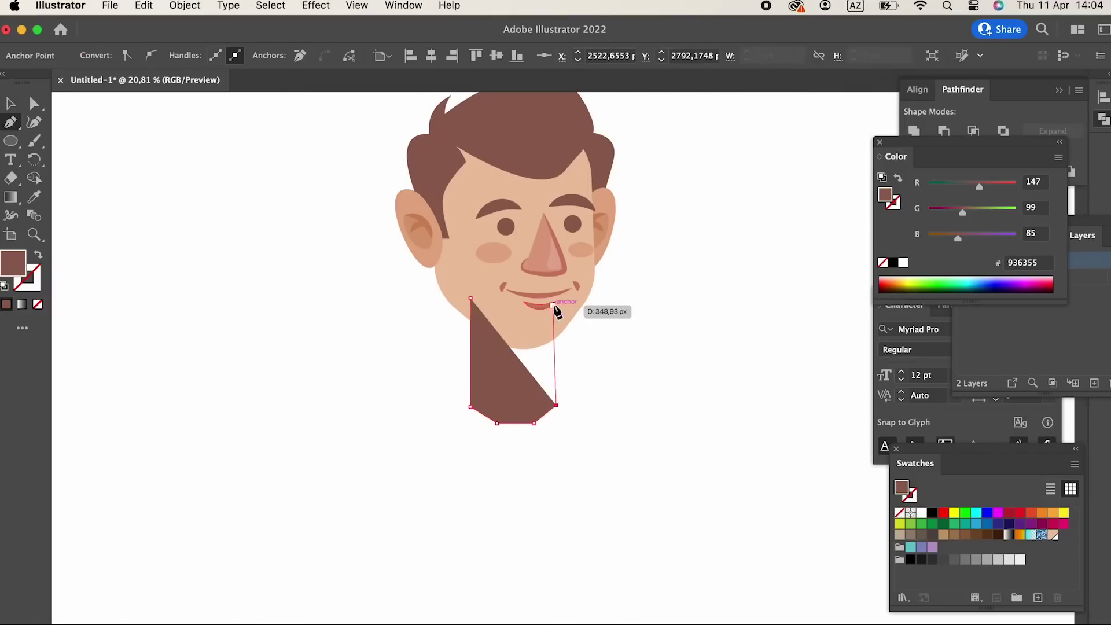
click(556, 302)
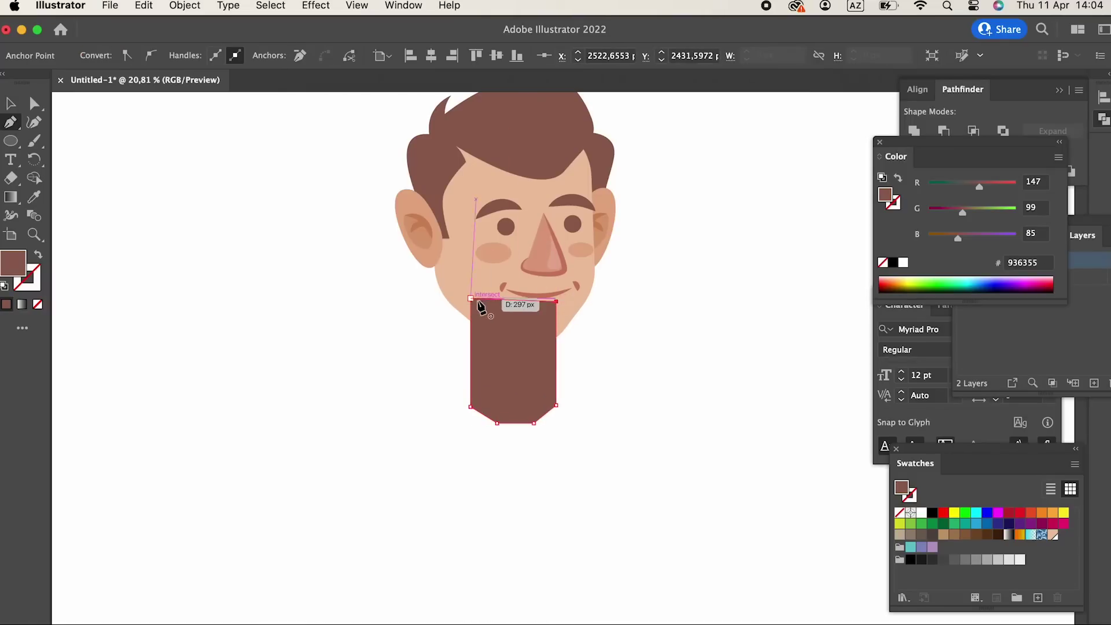
click(471, 298)
Fill the neck with the ear colour E2AB86 using the Eyedropper and send it behind the head.
click(33, 196)
click(404, 200)
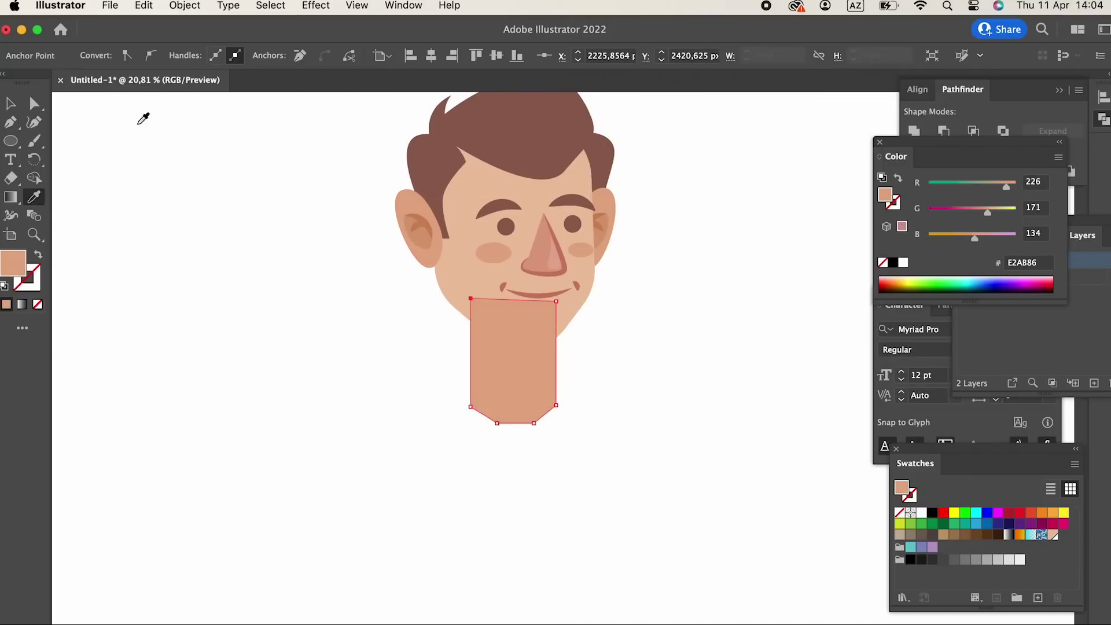
click(10, 106)
click(499, 439)
click(546, 405)
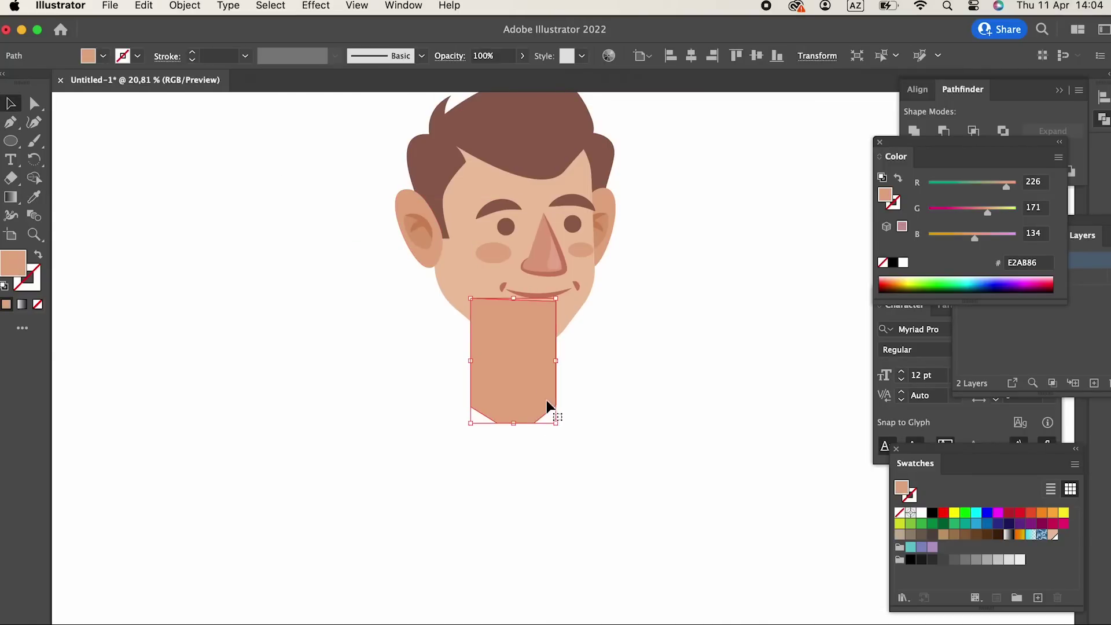
click(177, 7)
mouse_move(188, 45)
click(378, 98)
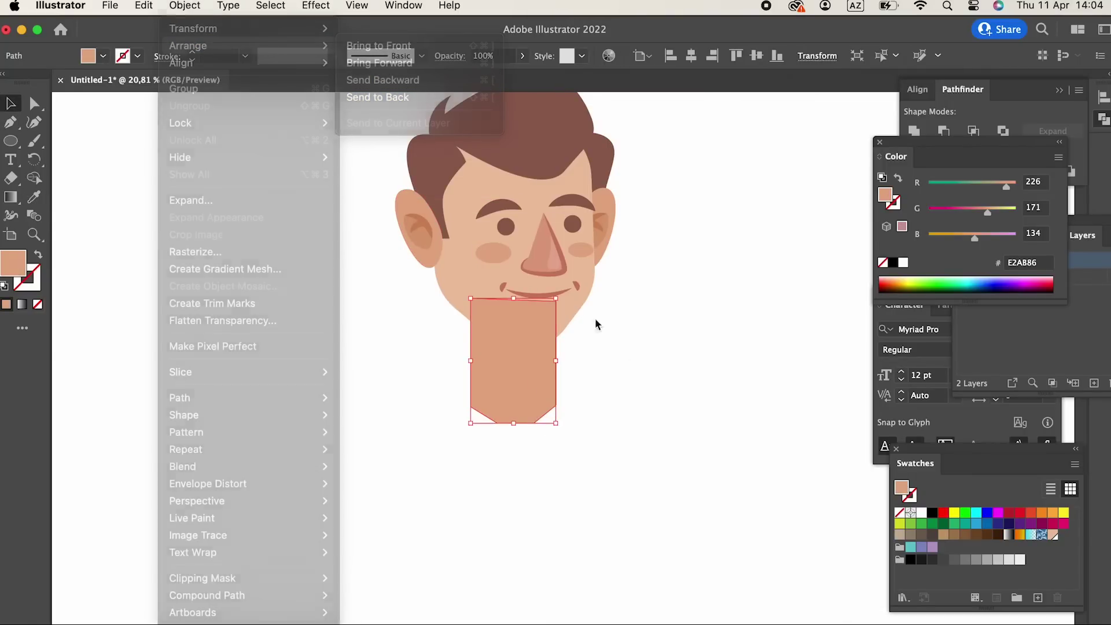
click(661, 401)
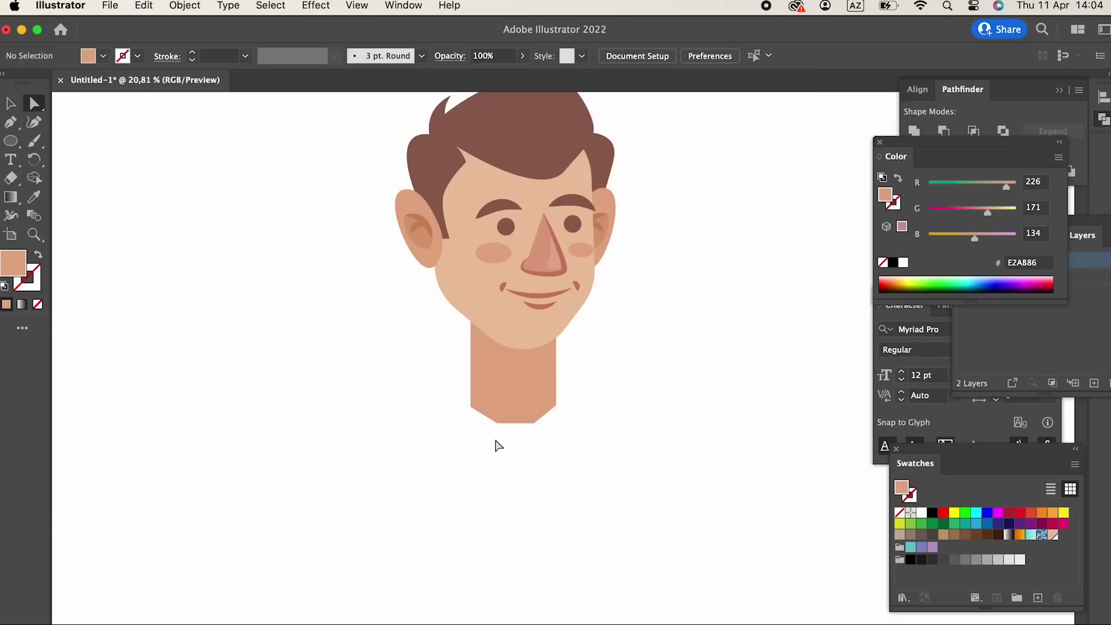
Round the lower corners of the neck into a smooth curved base using its selected anchor points.
drag(399, 392, 399, 392)
drag(500, 411, 509, 377)
click(679, 503)
Draw a closed neck shadow with the Pen tool, curving from the left jaw to the neck's right edge below the chin.
key(z)
click(561, 247)
drag(662, 396, 670, 397)
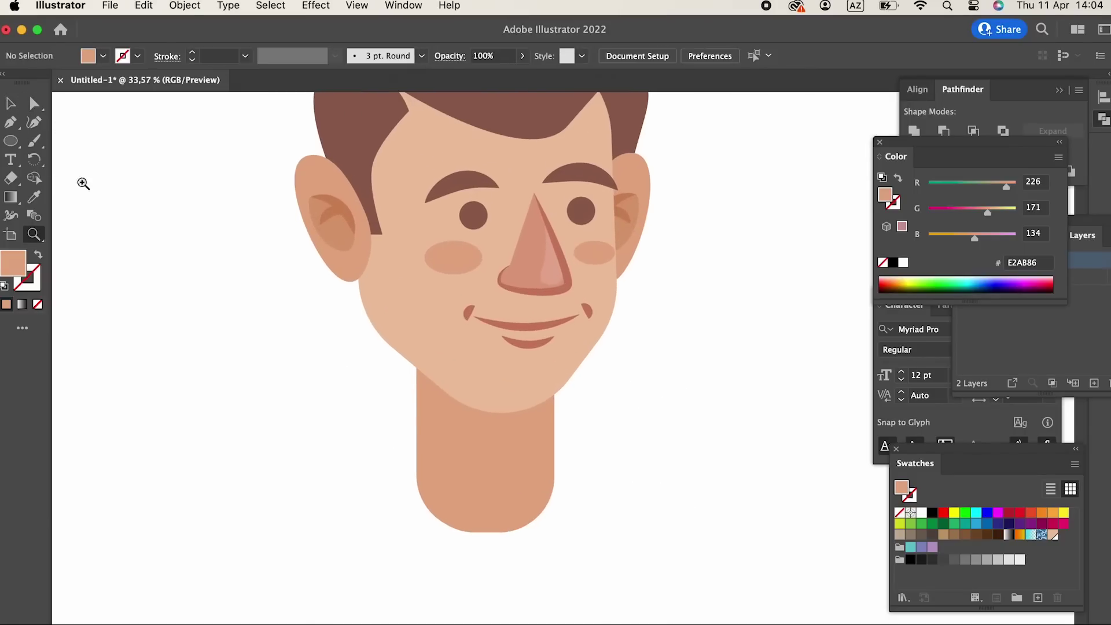
click(416, 368)
click(527, 459)
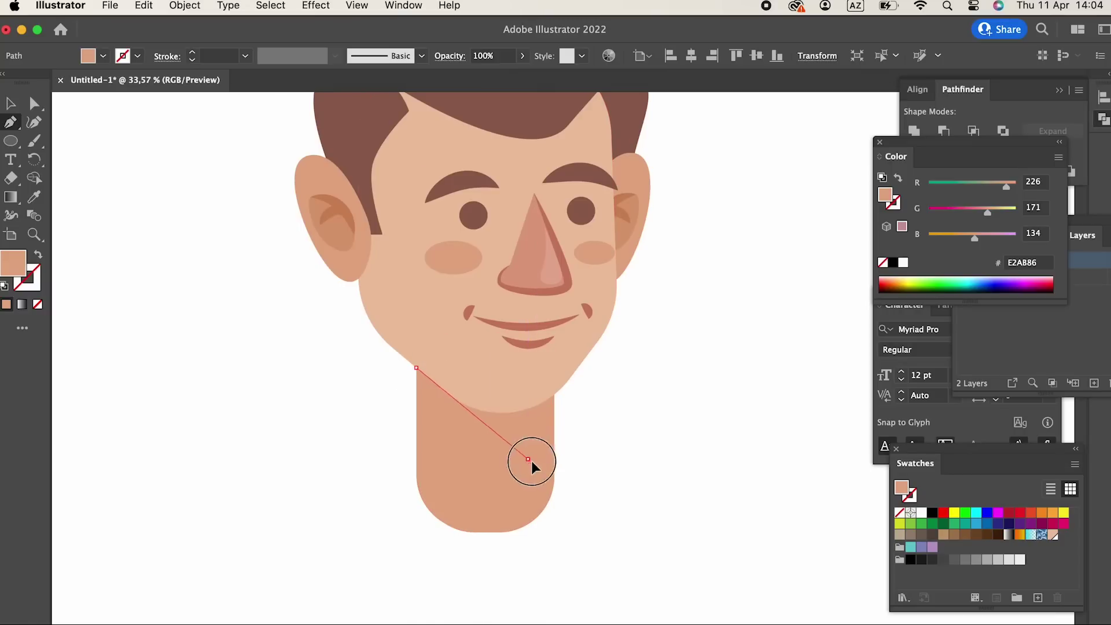
click(527, 459)
key(super+z)
key(super+z)
drag(554, 470, 681, 496)
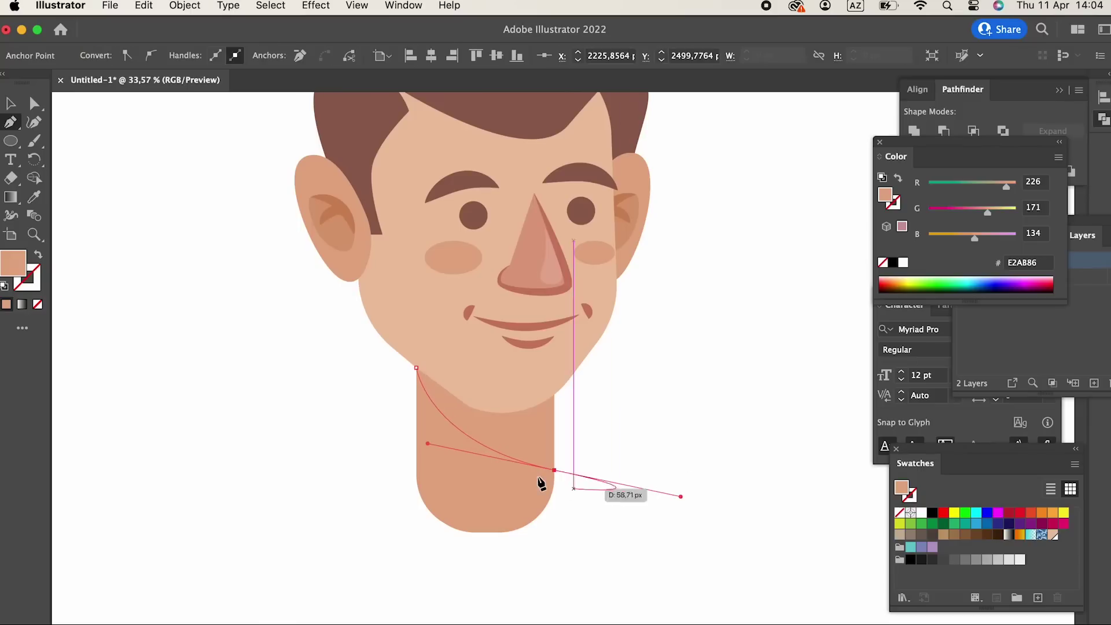
click(554, 357)
click(417, 368)
Fill the neck shadow shape with the darker skin tone D8996F.
double_click(12, 265)
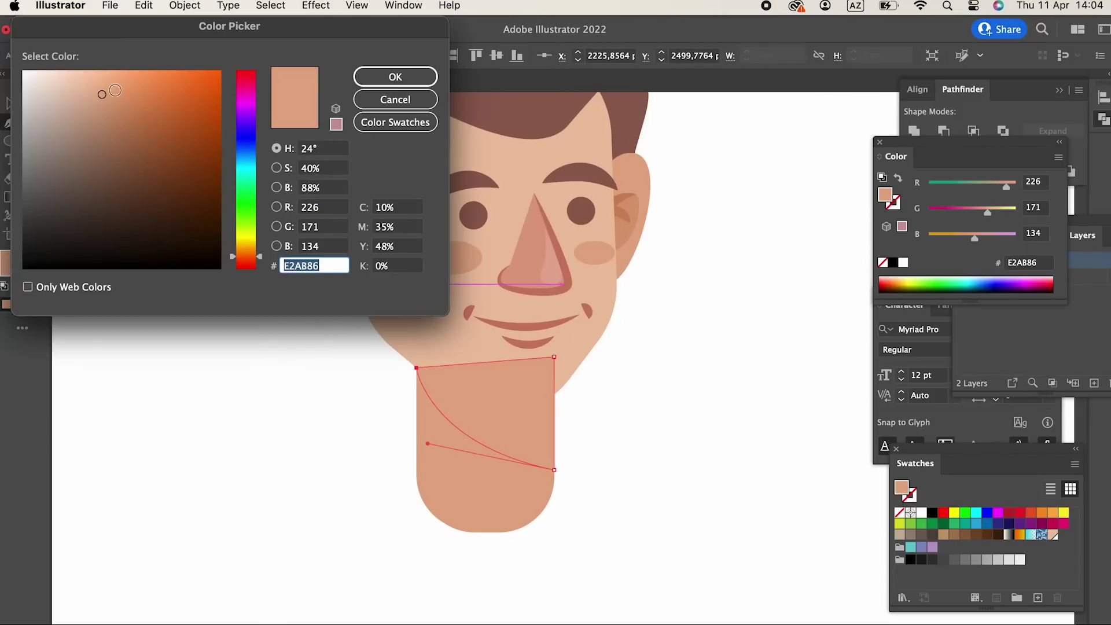
click(120, 99)
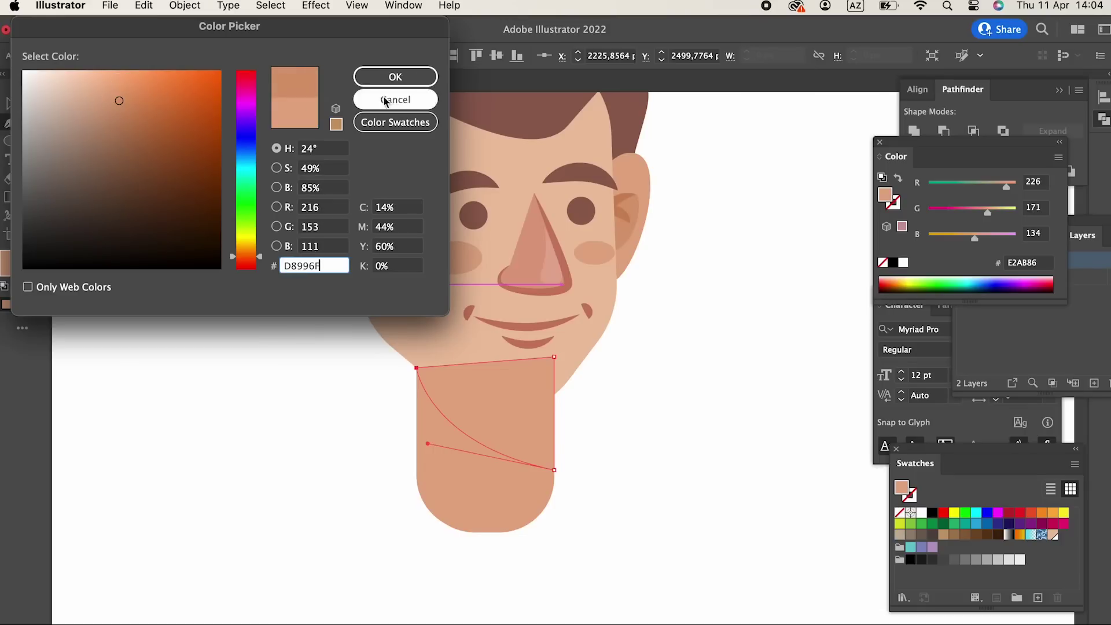
click(395, 76)
Select the neck and its shadow together and send both to the back behind the head.
click(10, 103)
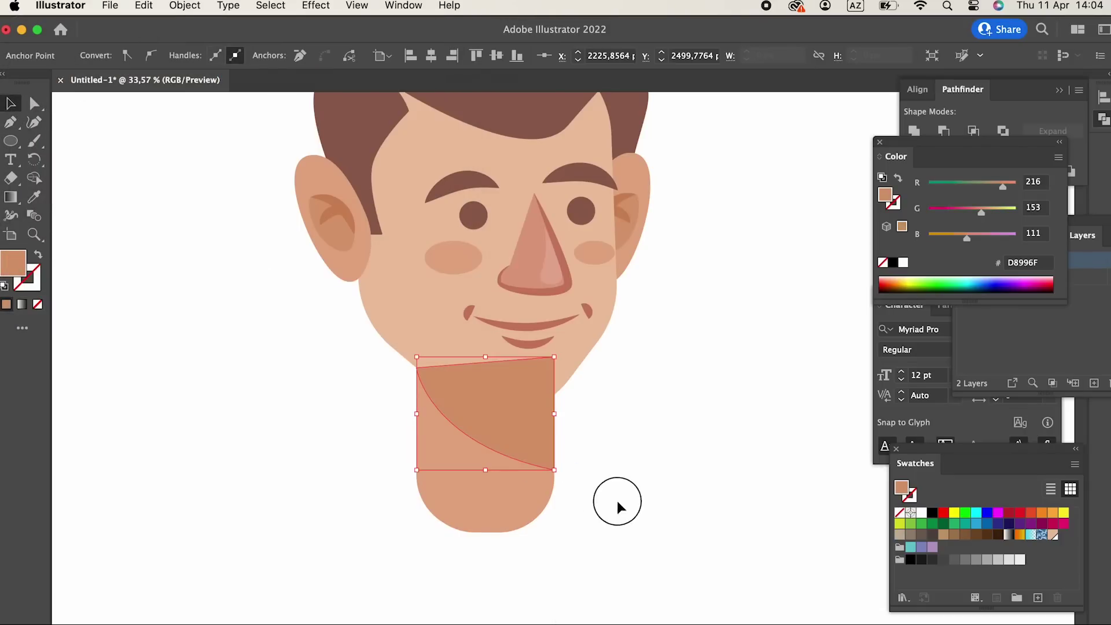
drag(618, 503, 436, 325)
click(184, 5)
mouse_move(243, 45)
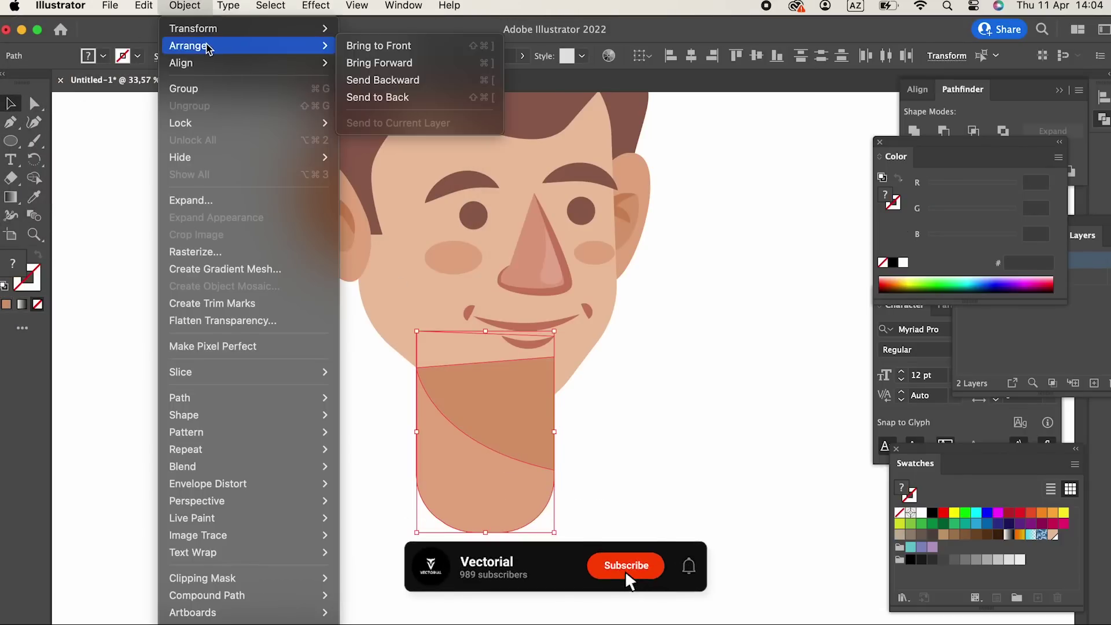
click(401, 98)
click(737, 479)
Draw a closed left half of the torso with the Pen tool, running from the neck over a curved shoulder to a flat base.
key(z)
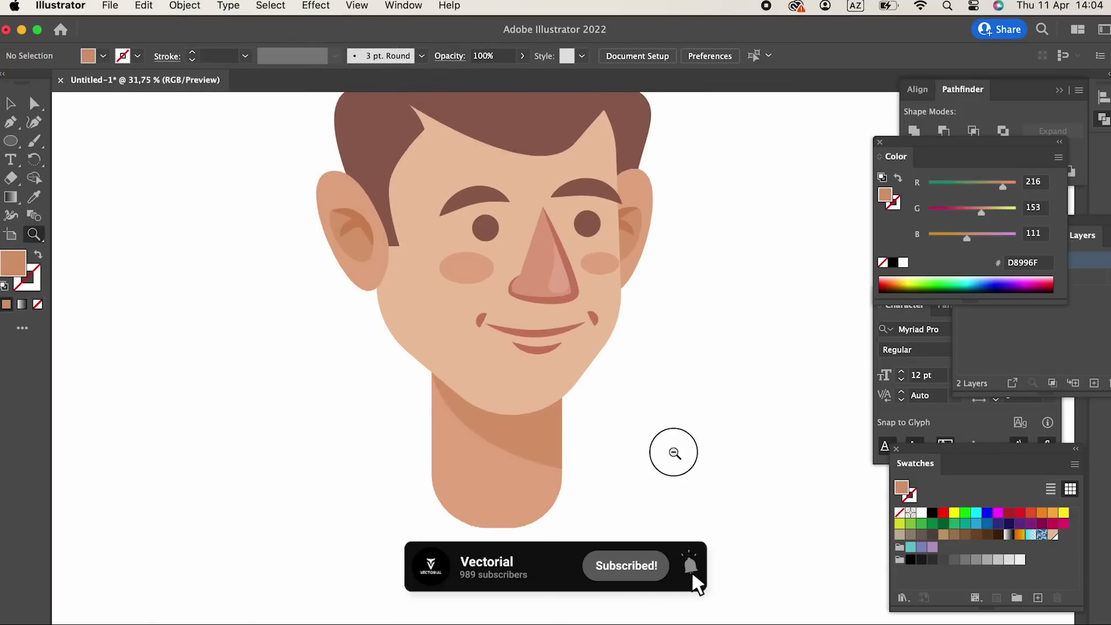
alt+click(700, 427)
drag(649, 424, 647, 399)
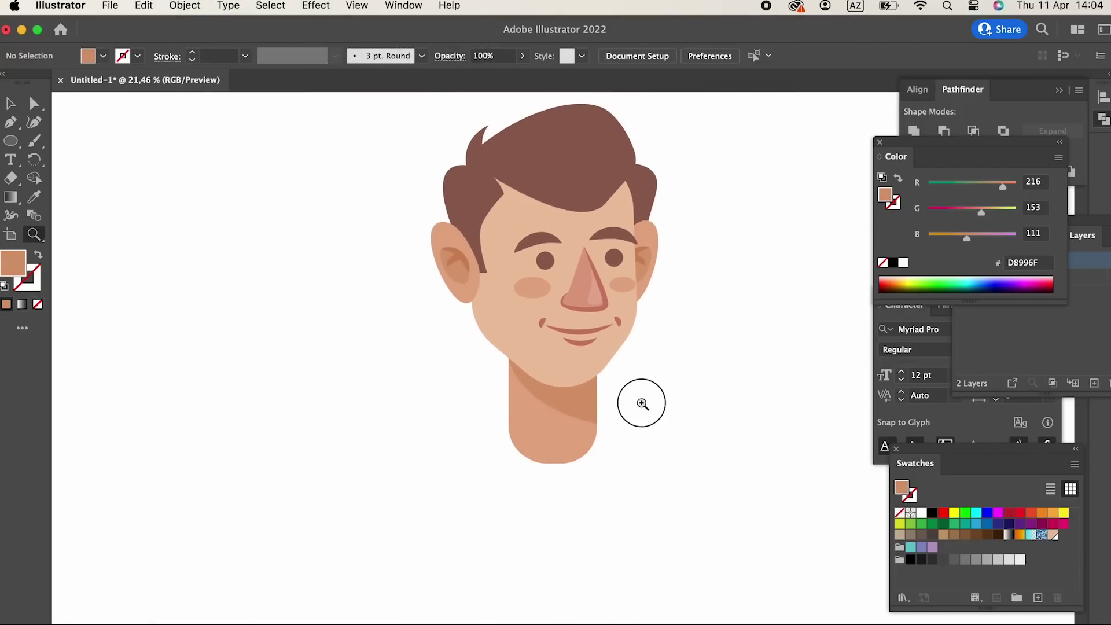
alt+click(641, 403)
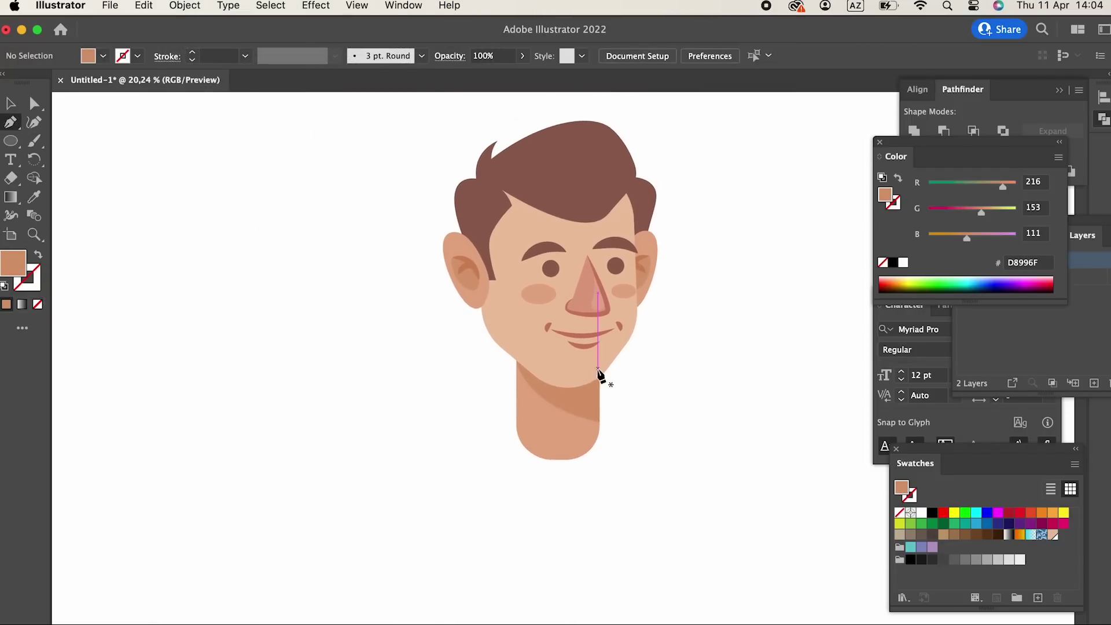
drag(611, 433, 601, 370)
click(518, 341)
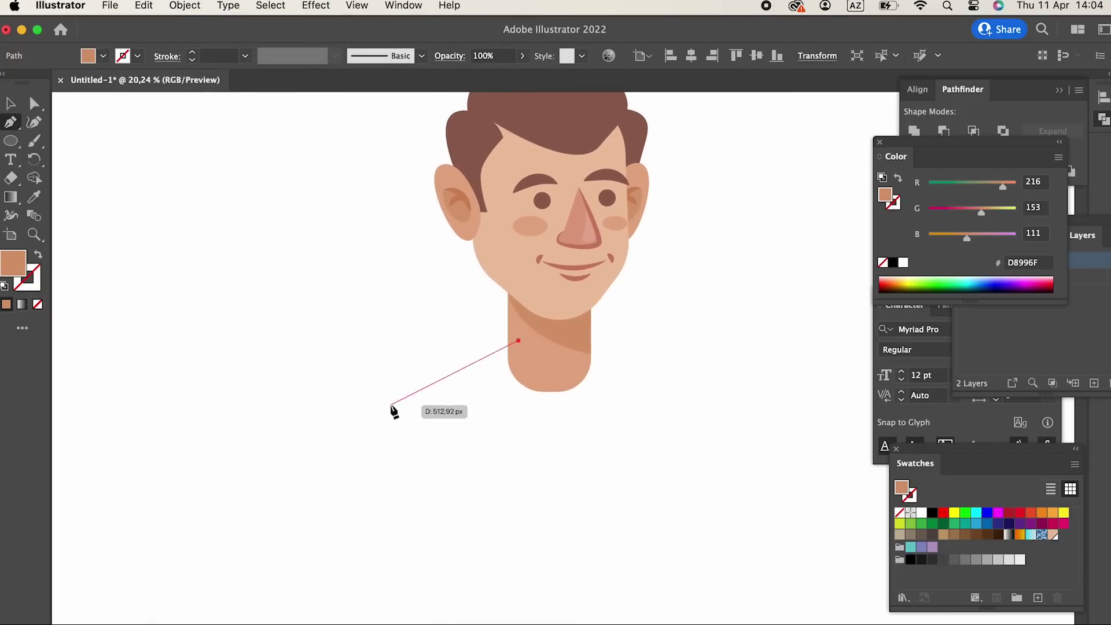
drag(372, 417, 371, 417)
click(334, 475)
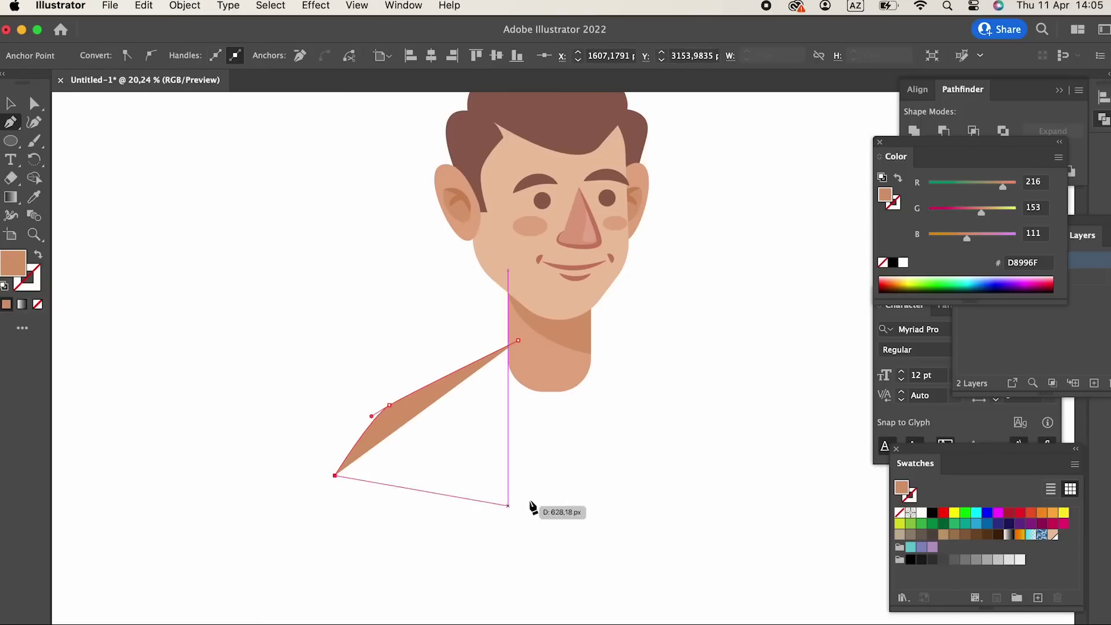
shift+click(557, 493)
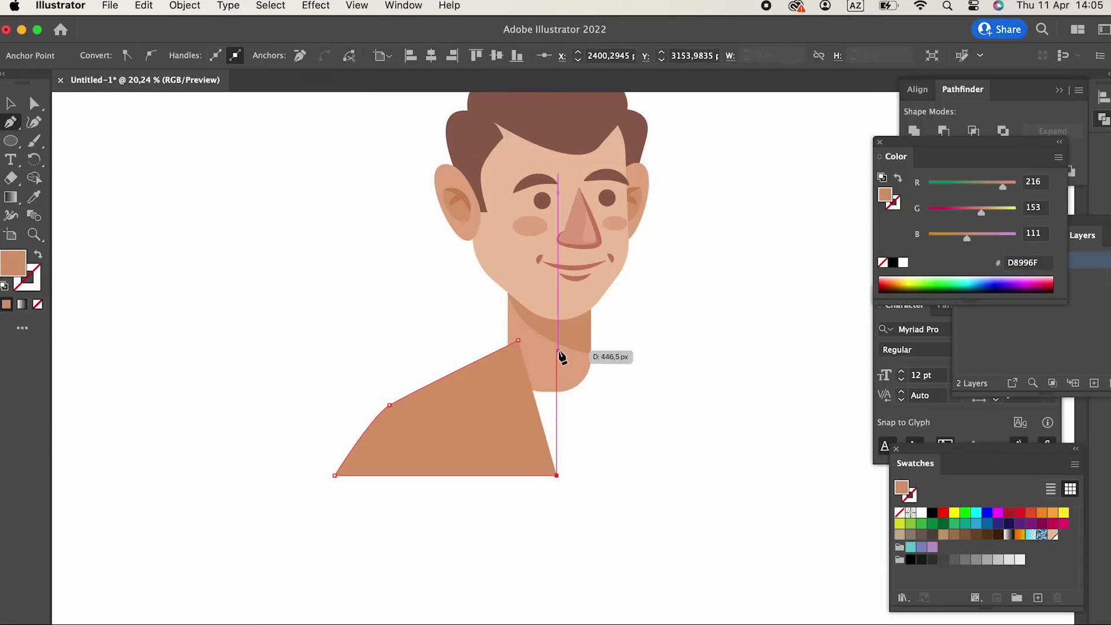
click(557, 345)
click(518, 341)
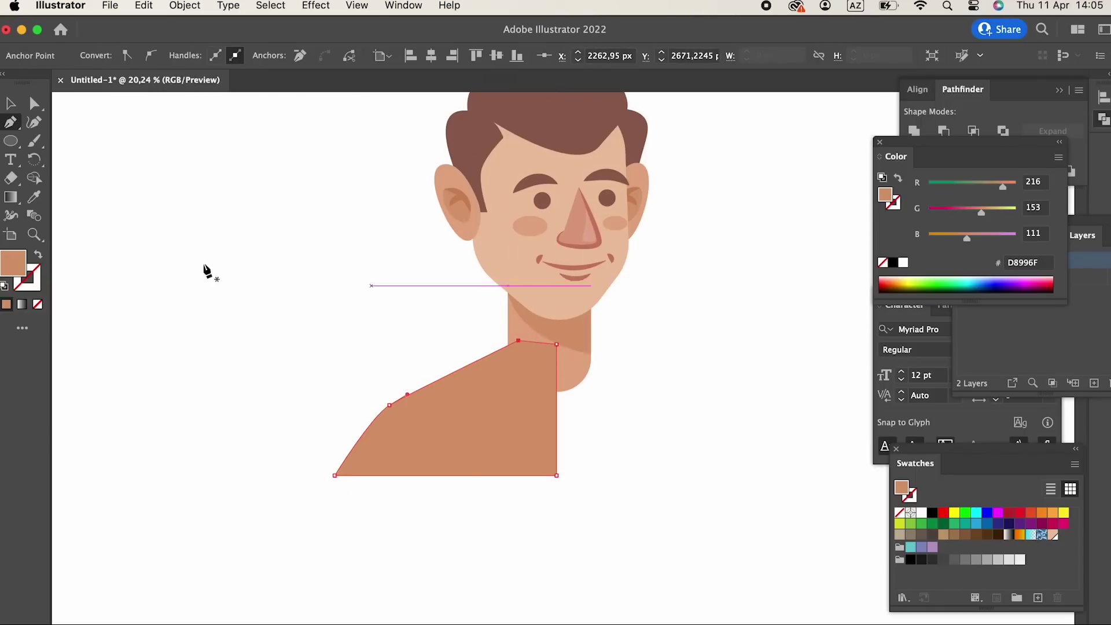
Fill the left torso half with the blue 5C9DE5 and select the whole shape.
double_click(11, 262)
click(245, 152)
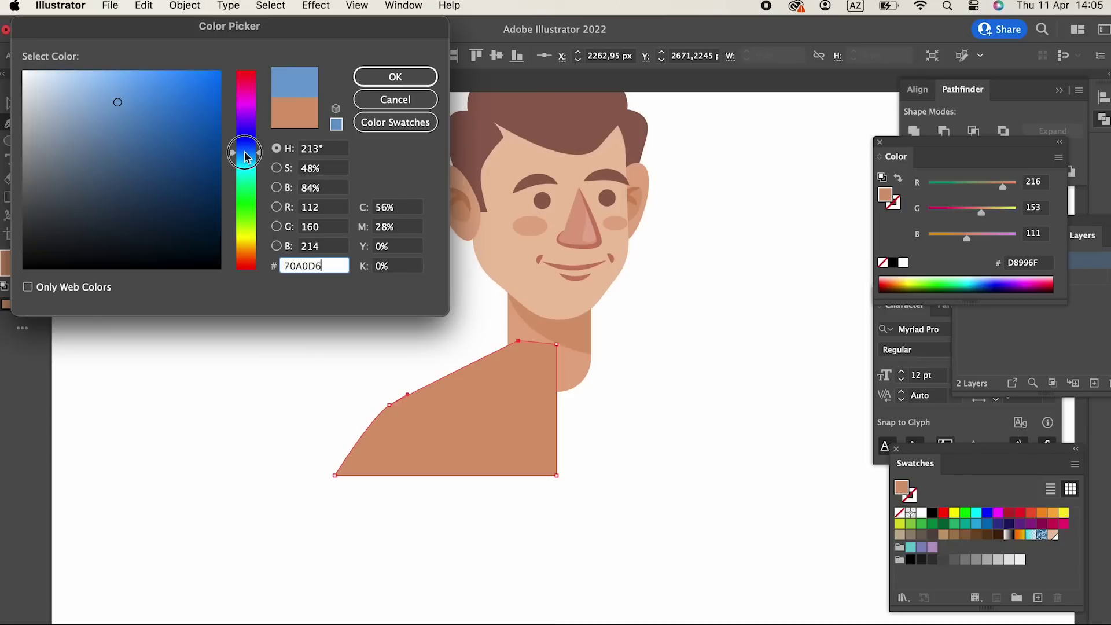
click(141, 88)
click(395, 76)
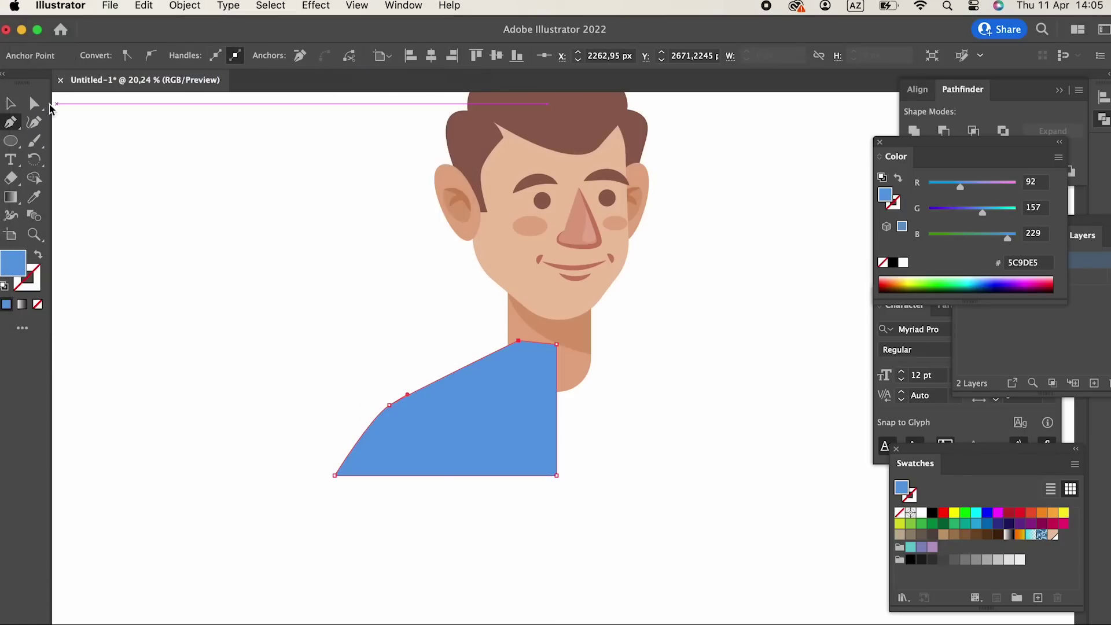
click(181, 185)
click(462, 426)
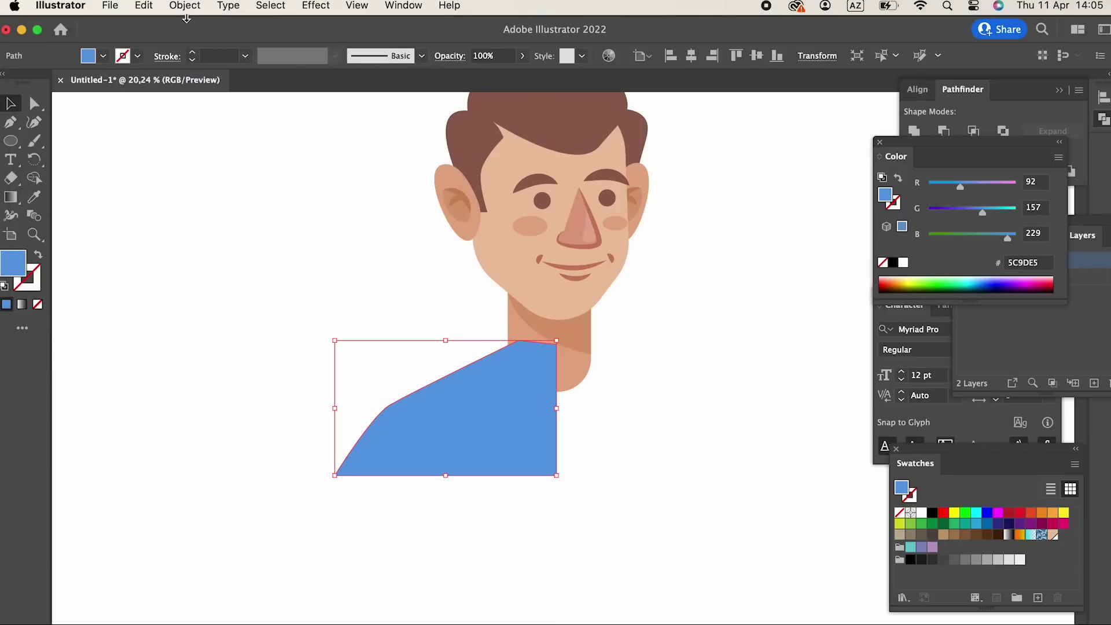
Send the blue left torso half to the back so that it sits behind the neck.
click(185, 6)
mouse_move(186, 42)
click(399, 163)
click(787, 519)
click(533, 432)
click(187, 6)
mouse_move(208, 42)
click(438, 102)
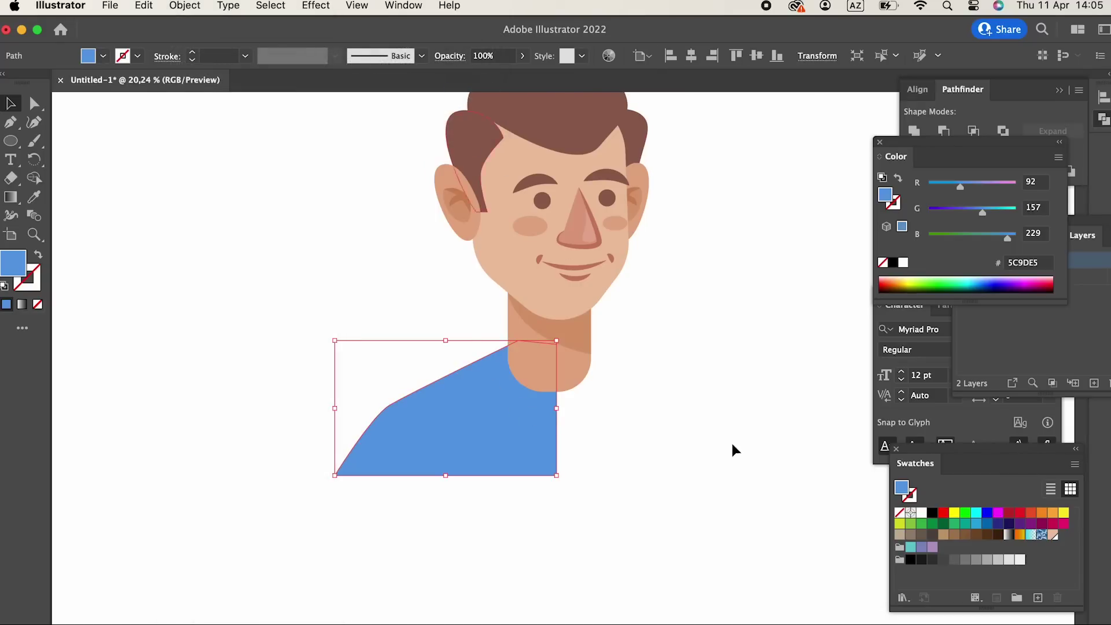
click(701, 478)
click(532, 461)
key(a)
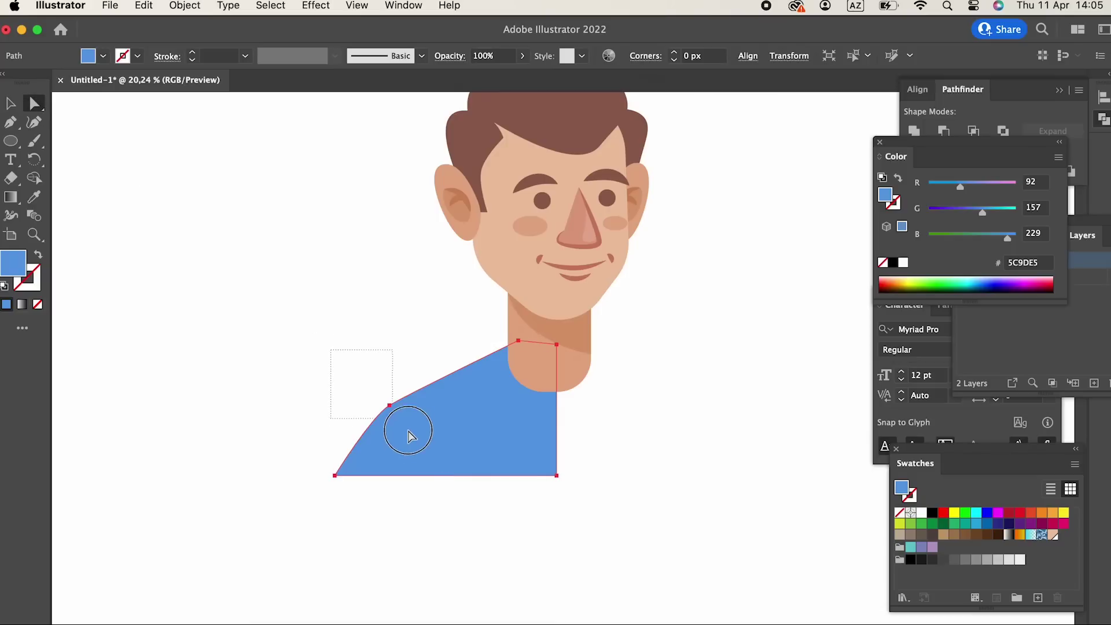
drag(408, 434, 403, 428)
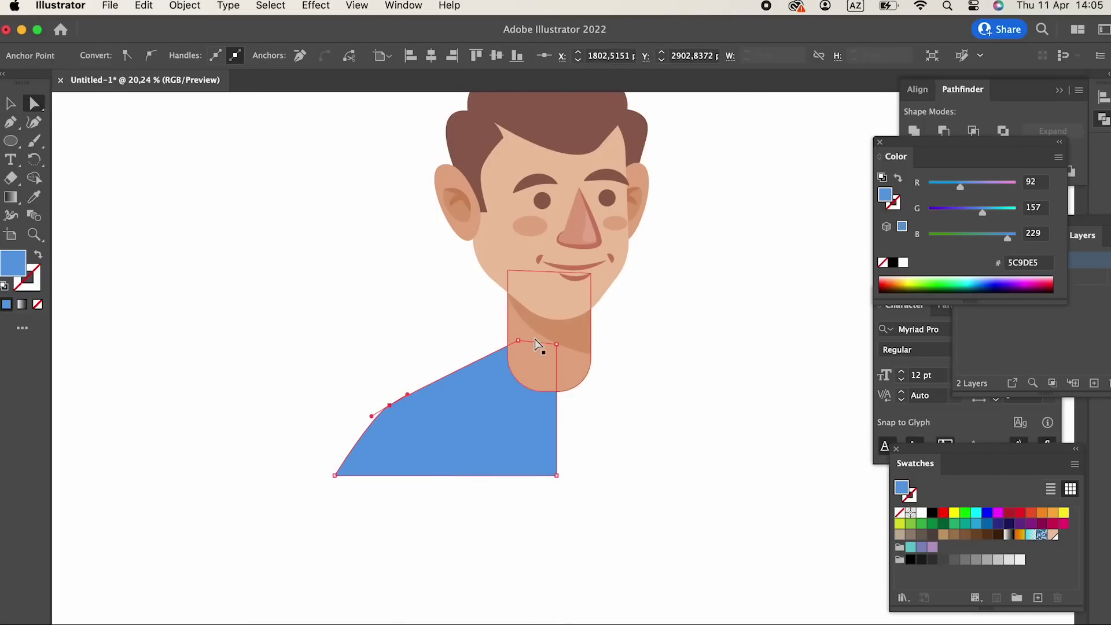
click(10, 103)
click(231, 248)
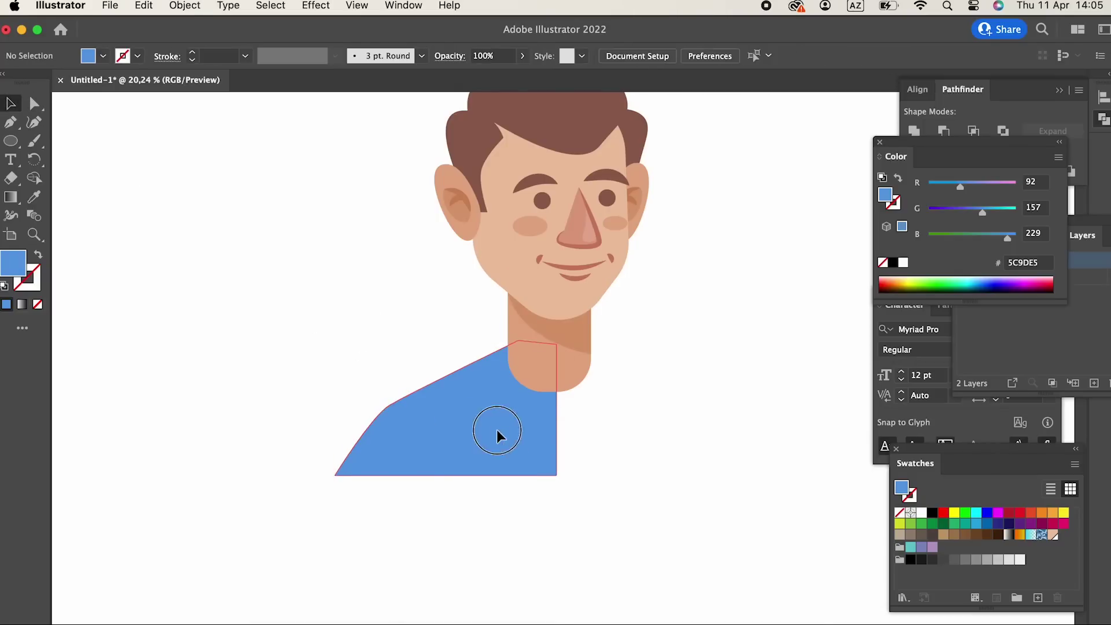
Reflect a copy of the left torso half across a vertical axis and move it over to form the right half.
click(498, 434)
click(174, 8)
mouse_move(272, 47)
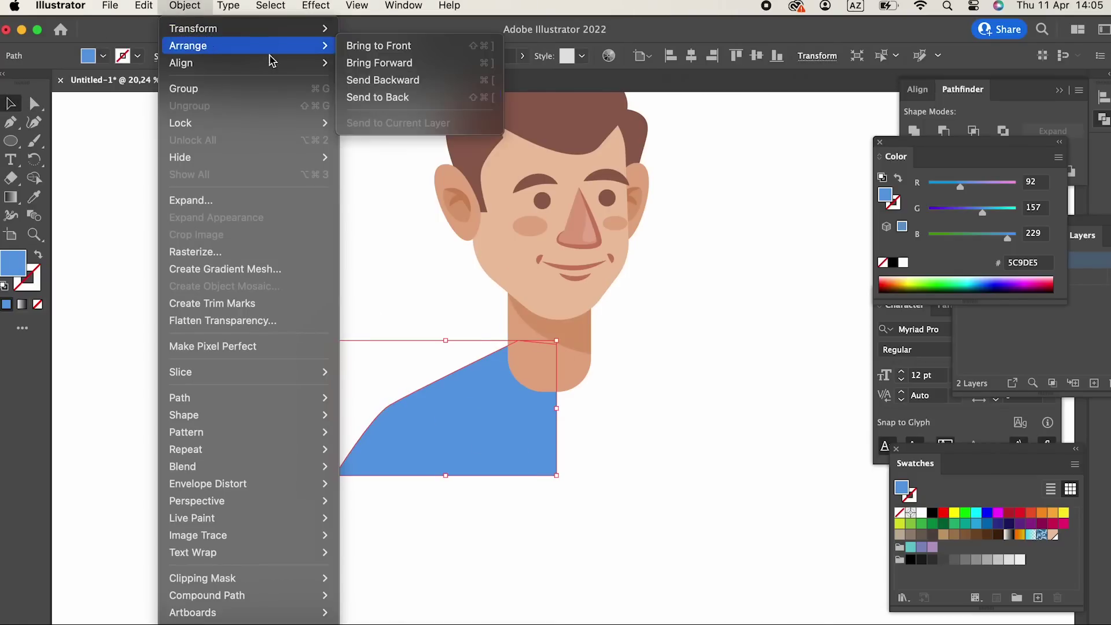
mouse_move(260, 28)
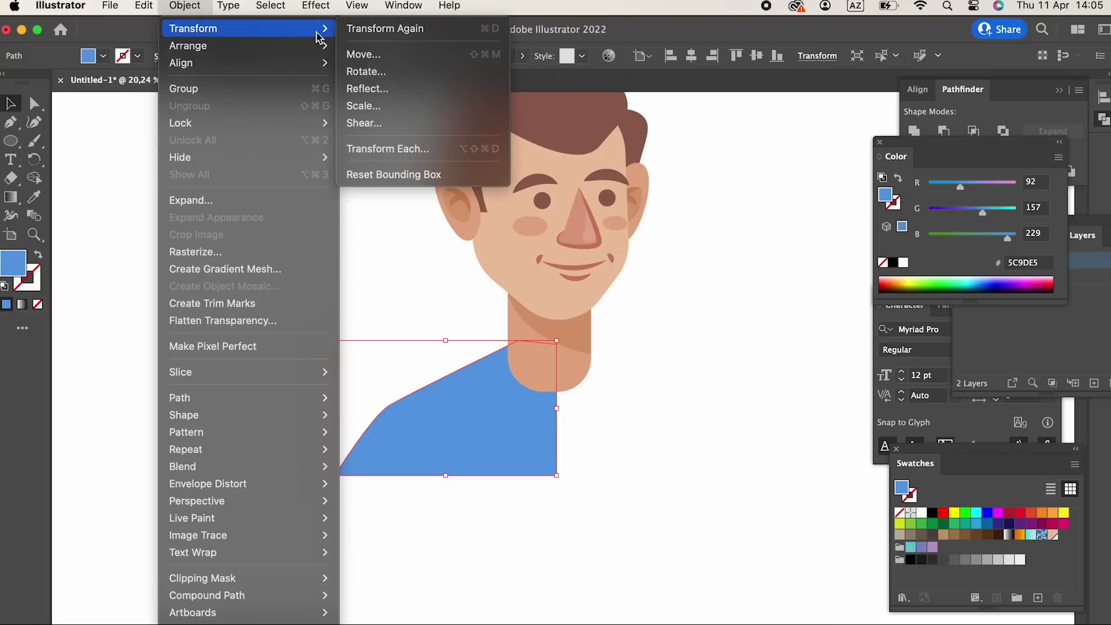
click(393, 87)
click(190, 505)
drag(475, 443, 560, 442)
Unite both torso halves into a single shape and move it slightly up the neck.
click(670, 533)
drag(671, 529, 400, 481)
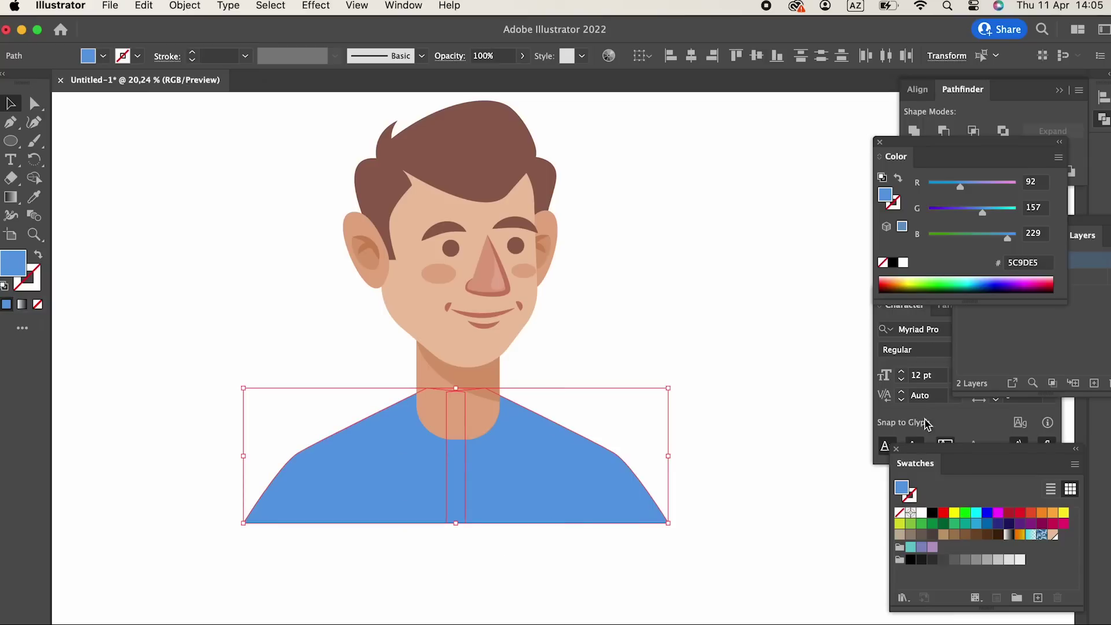
click(915, 131)
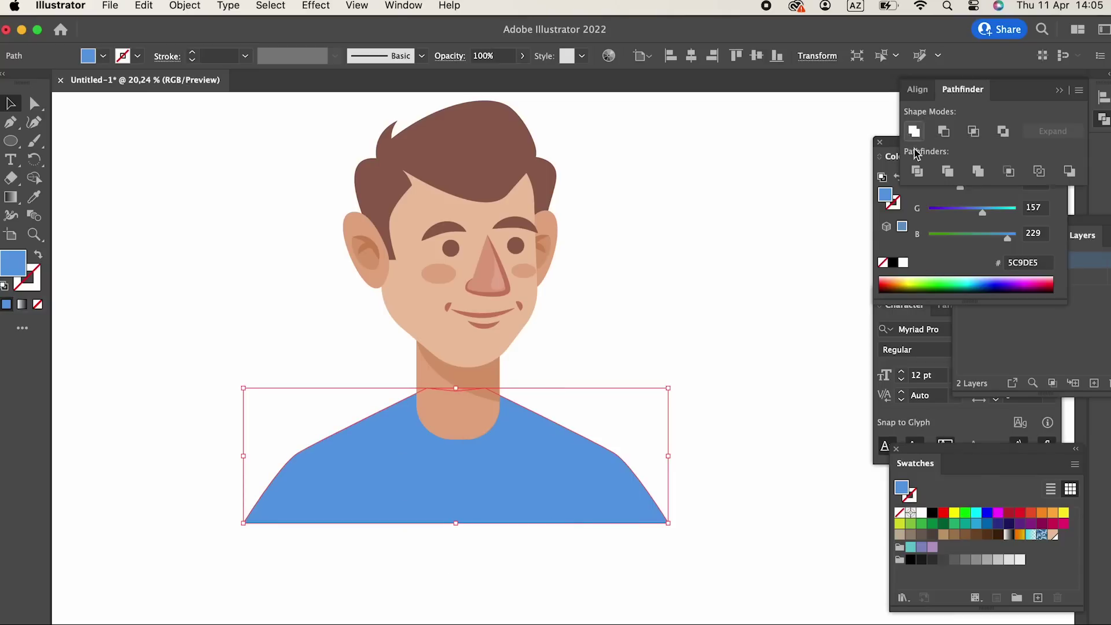
drag(585, 476, 583, 461)
click(791, 440)
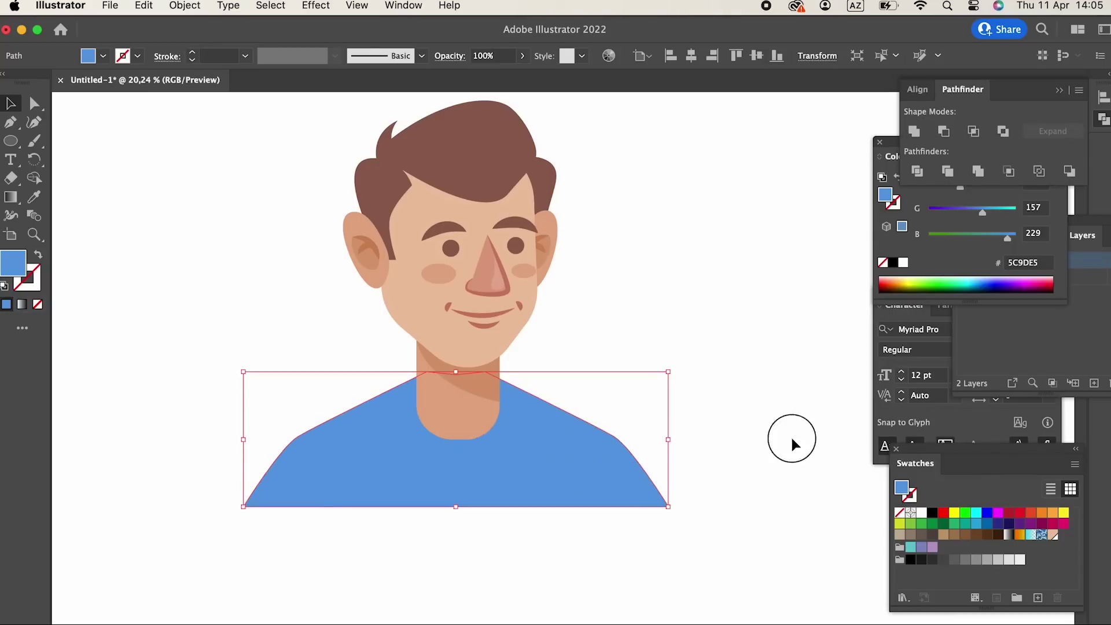
Draw a closed rounded neckline shape around the neck's base with the Pen tool and fill it with the face's skin tone.
key(z)
drag(530, 418, 639, 509)
click(11, 125)
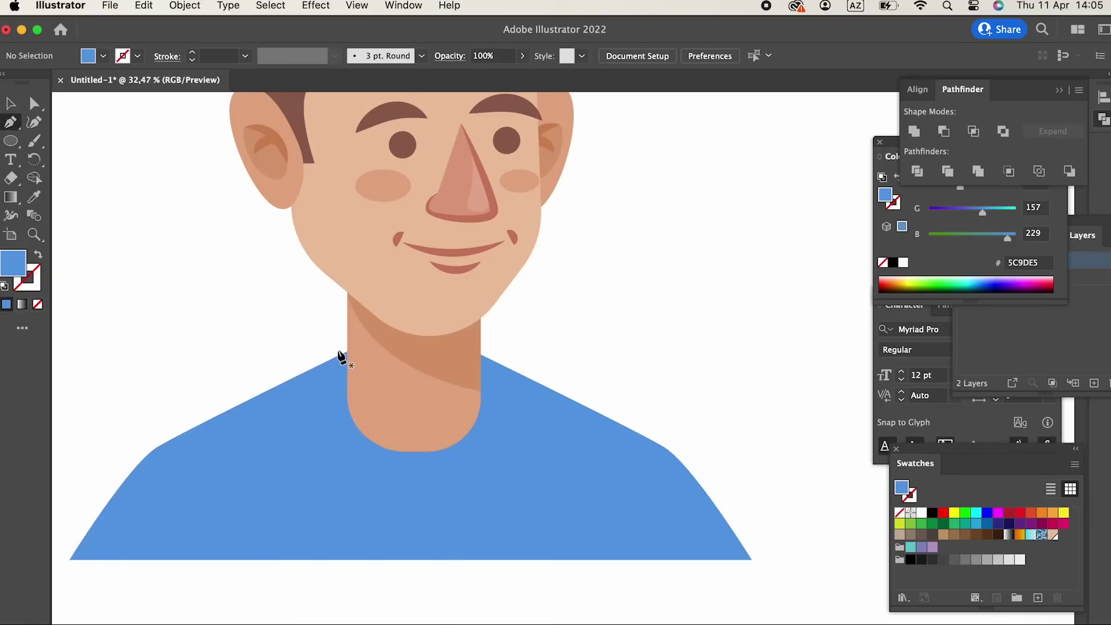
click(339, 353)
click(396, 469)
drag(516, 509, 500, 493)
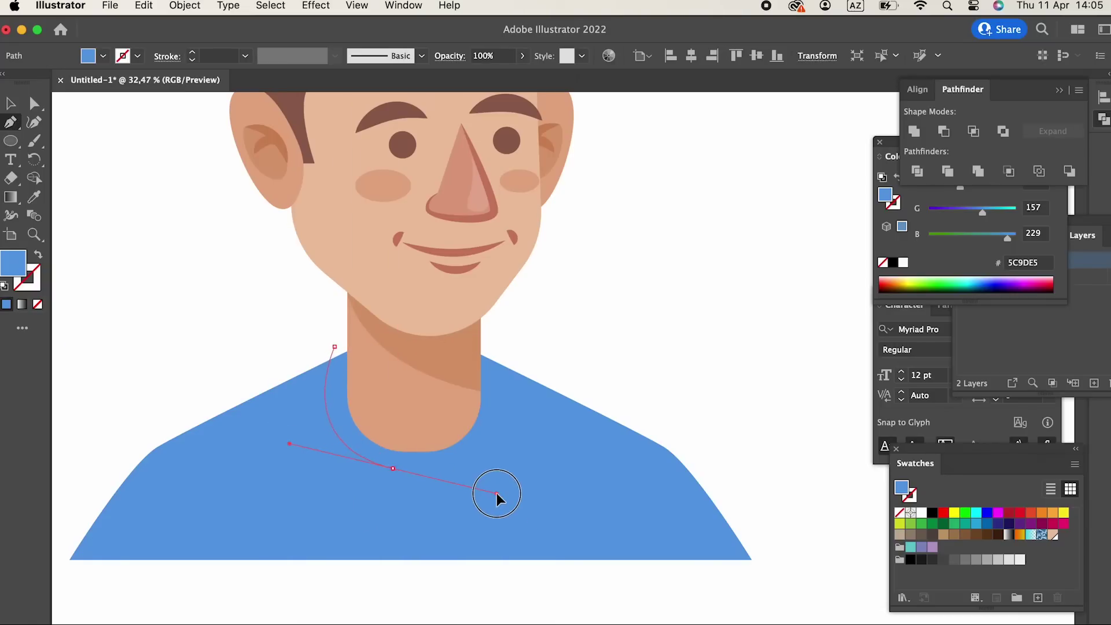
drag(519, 353, 513, 341)
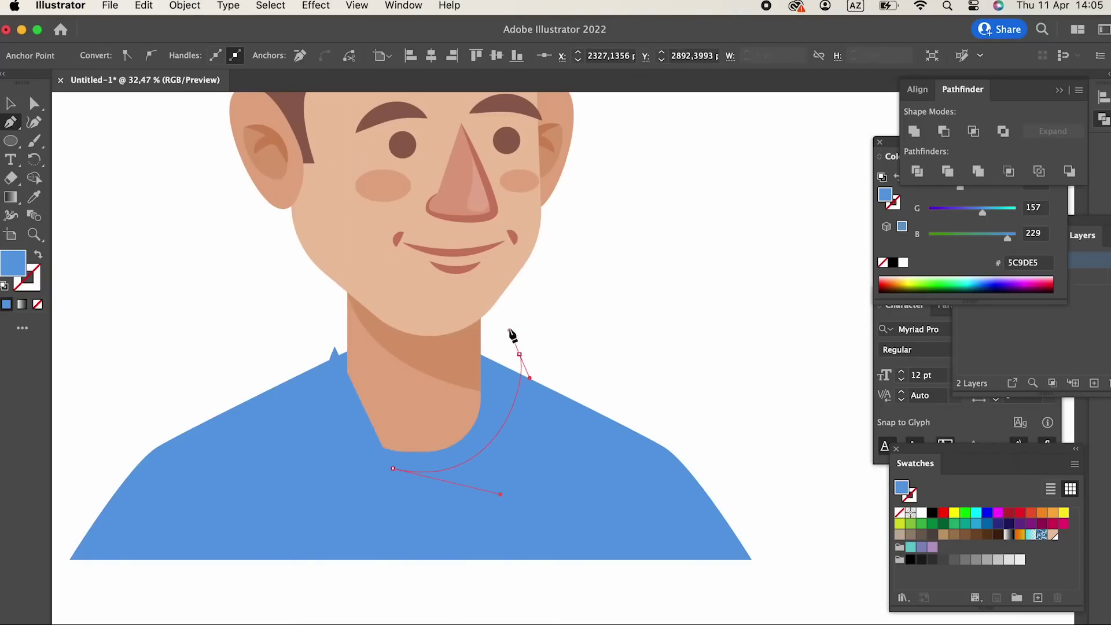
drag(335, 347, 280, 390)
click(34, 197)
click(335, 256)
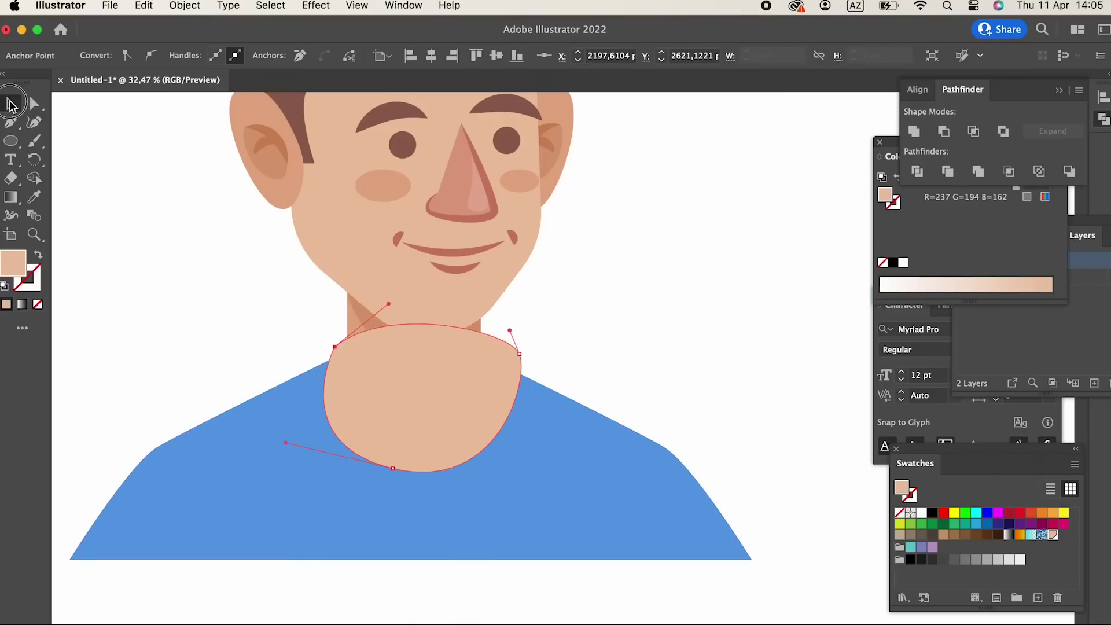
Select the neckline shape together with the blue torso and send both to the back behind the neck.
click(11, 104)
shift+click(541, 504)
click(191, 7)
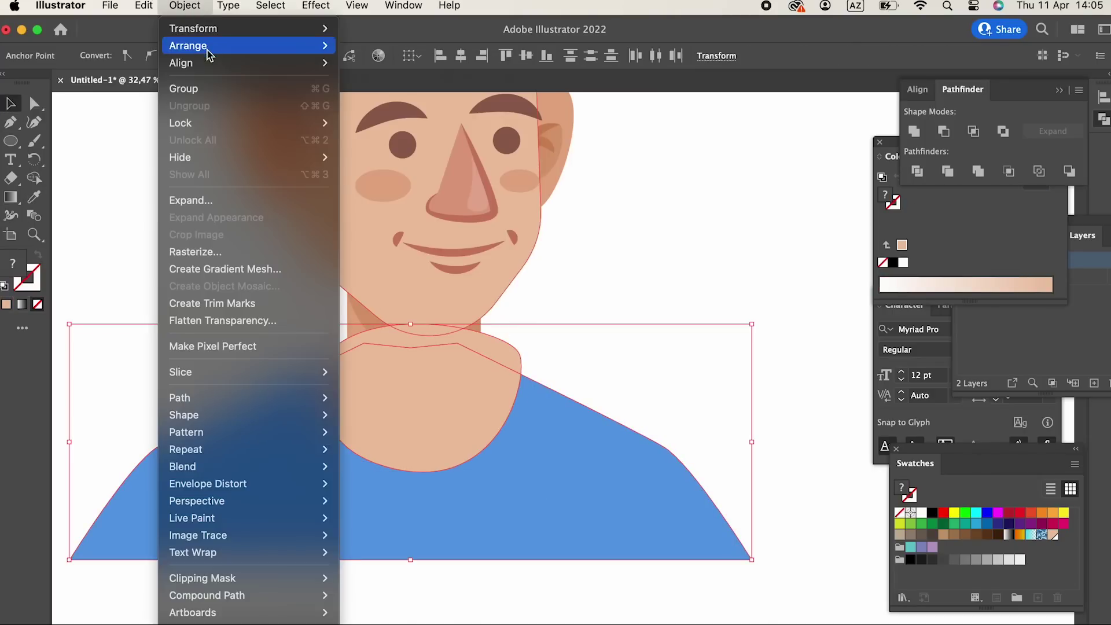
mouse_move(206, 44)
click(423, 97)
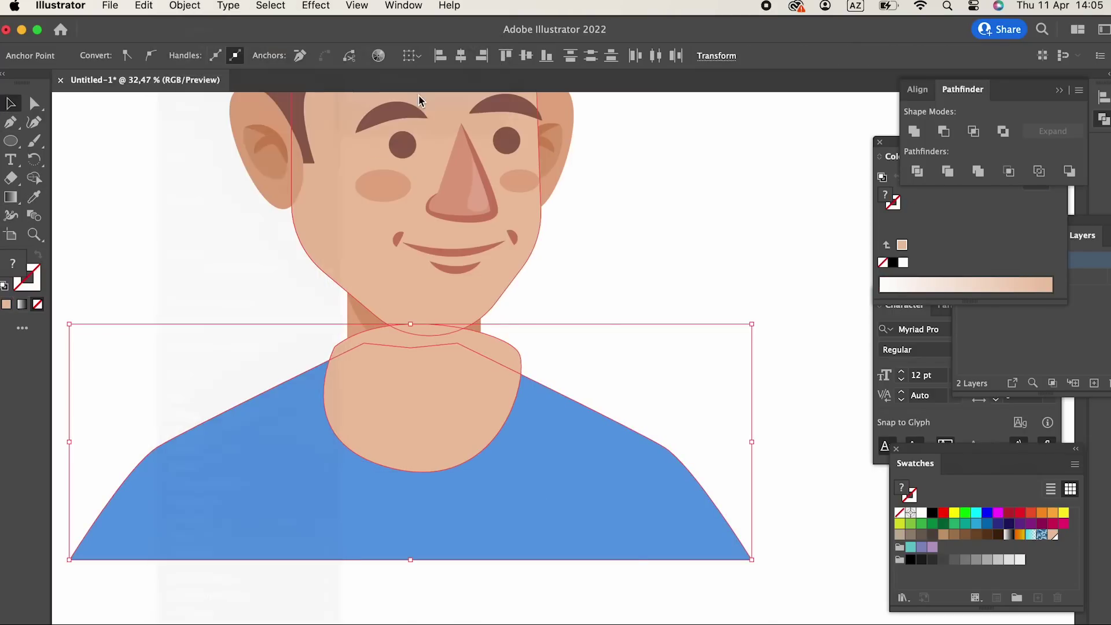
click(627, 273)
Reshape the neckline with the Curvature tool, pulling its two upper points inward and adding points to round the lower curve.
click(516, 383)
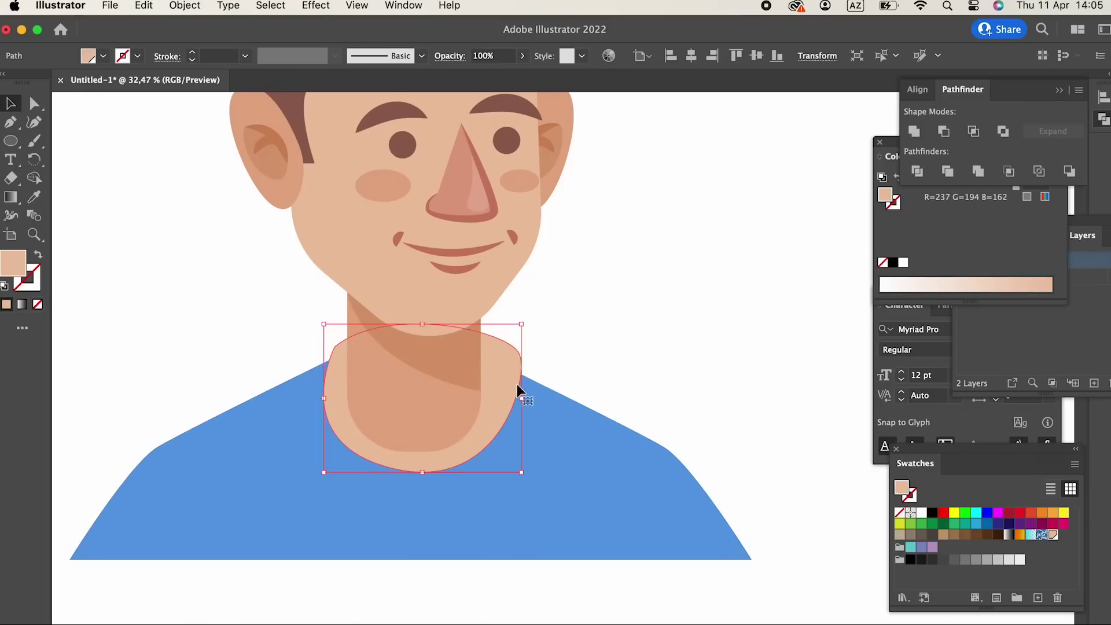
scroll(544, 361, down, 2)
key(z)
drag(529, 274, 626, 364)
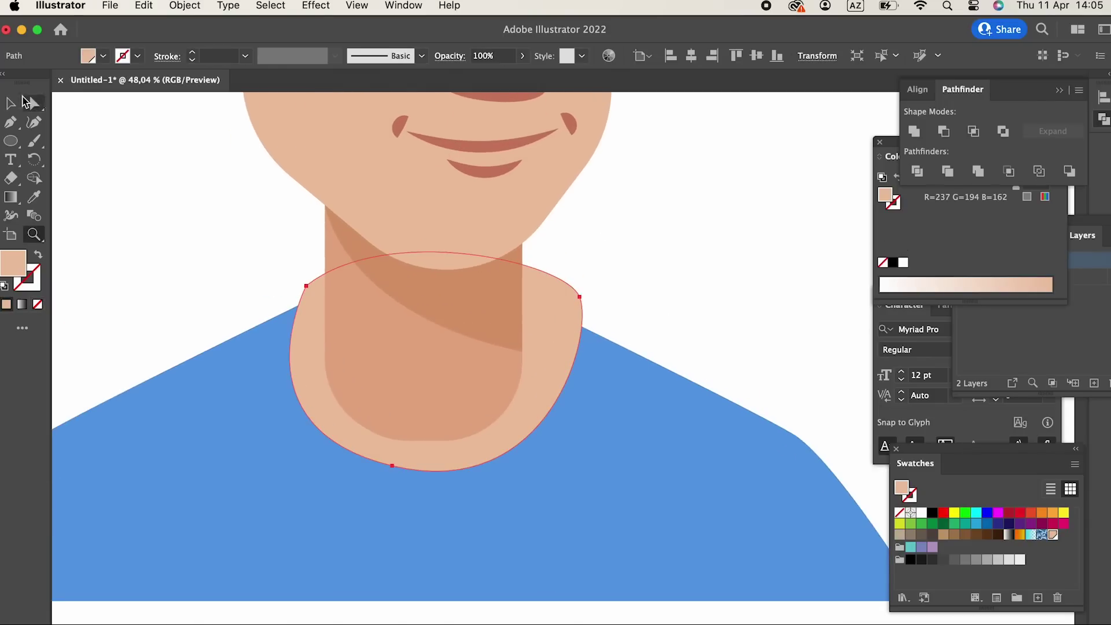
click(27, 103)
click(307, 288)
drag(318, 293, 492, 429)
click(33, 119)
drag(581, 297, 550, 336)
drag(374, 256, 329, 288)
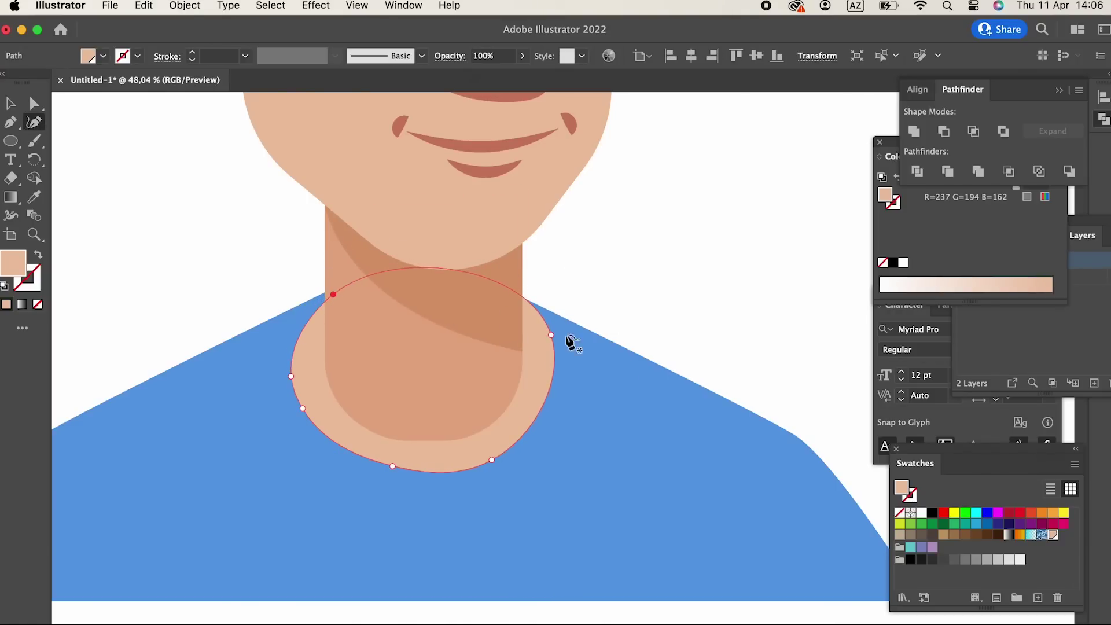
Refine the neckline with an extra point on its upper right edge and a smoother lower curve that meets the shoulders.
drag(507, 289, 582, 448)
key(z)
scroll(452, 387, right, 2)
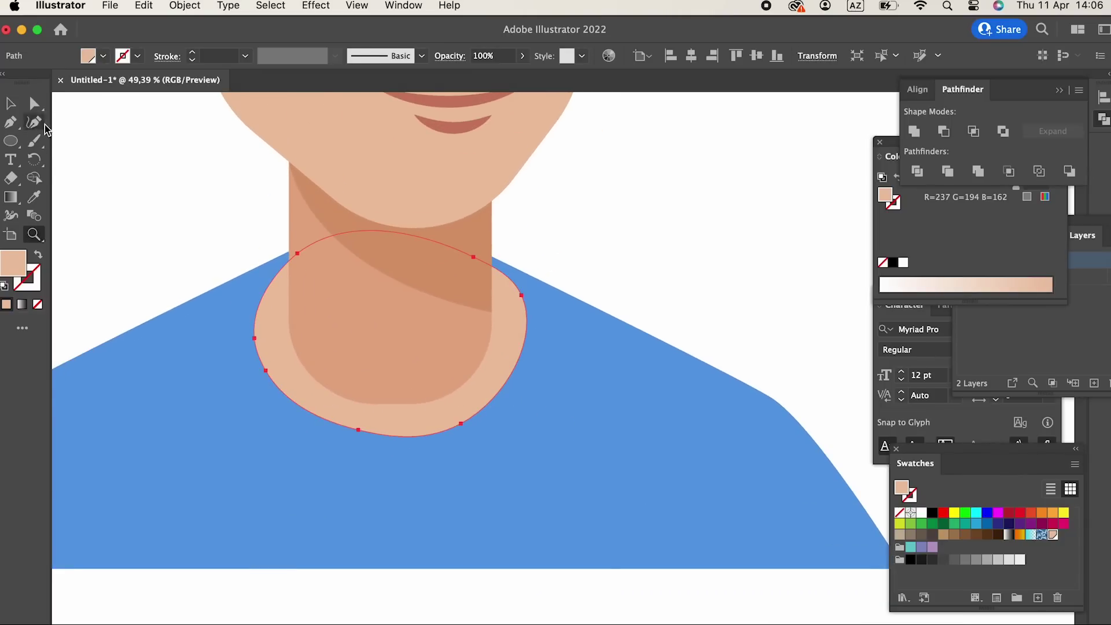
click(34, 122)
key(z)
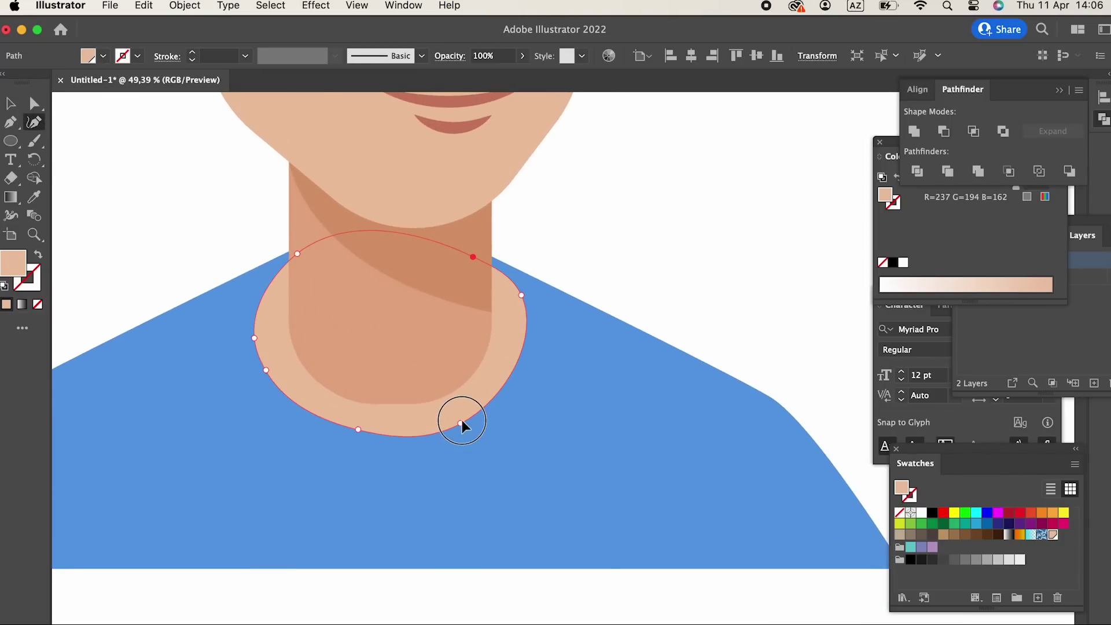
drag(474, 422, 306, 418)
click(10, 104)
click(593, 278)
drag(559, 326, 572, 306)
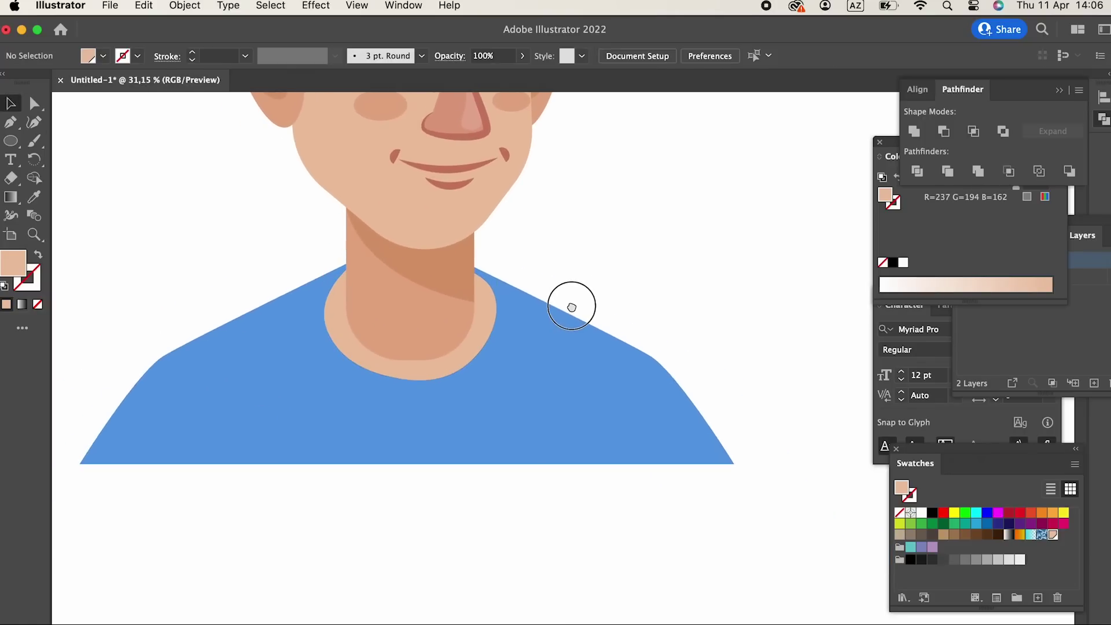
Create an inward offset copy of the torso with Offset Path and move it down just past the torso's base.
click(537, 411)
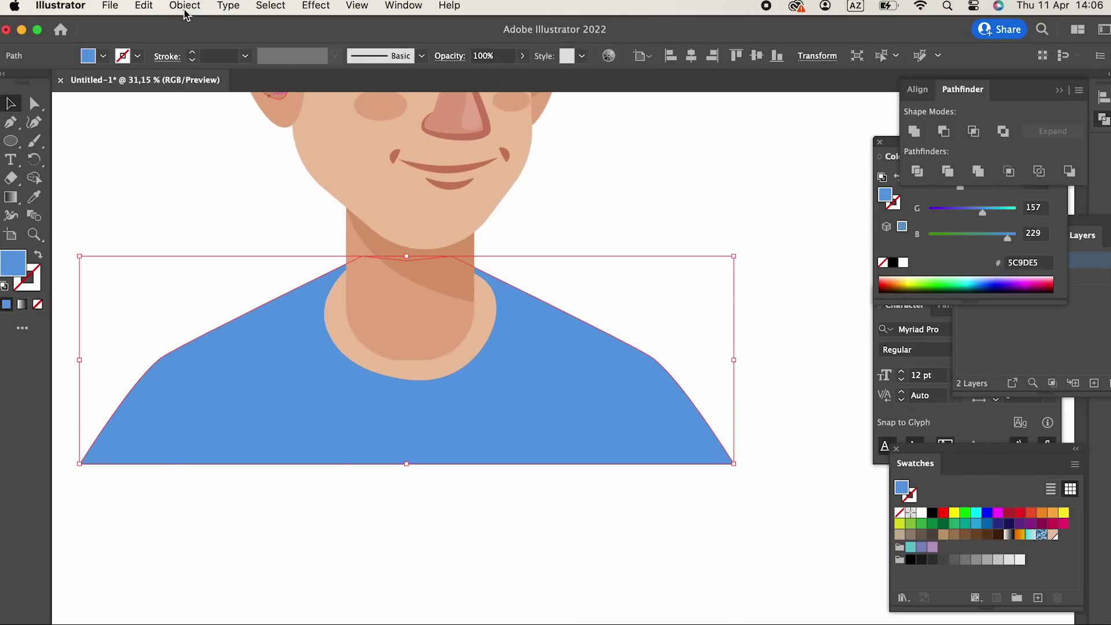
click(185, 7)
mouse_move(210, 399)
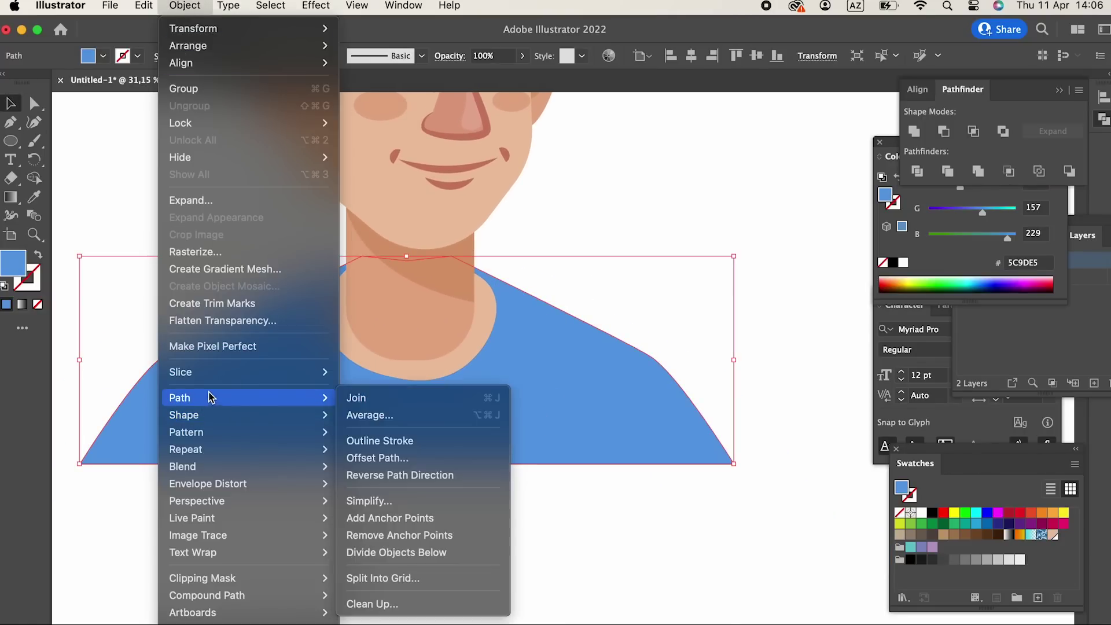
click(416, 458)
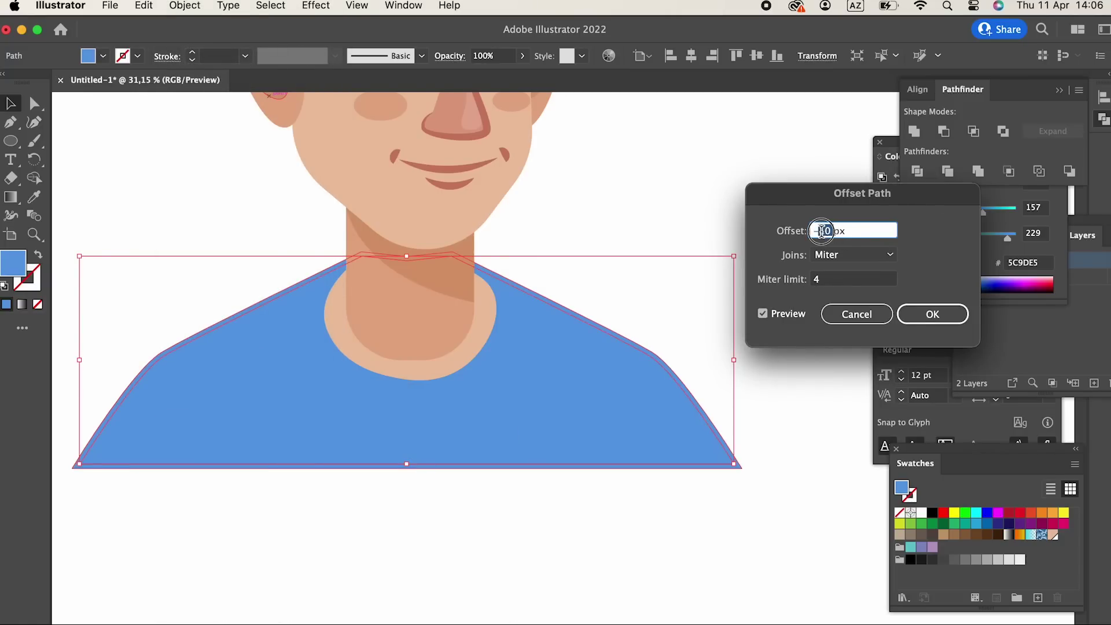
key(Return)
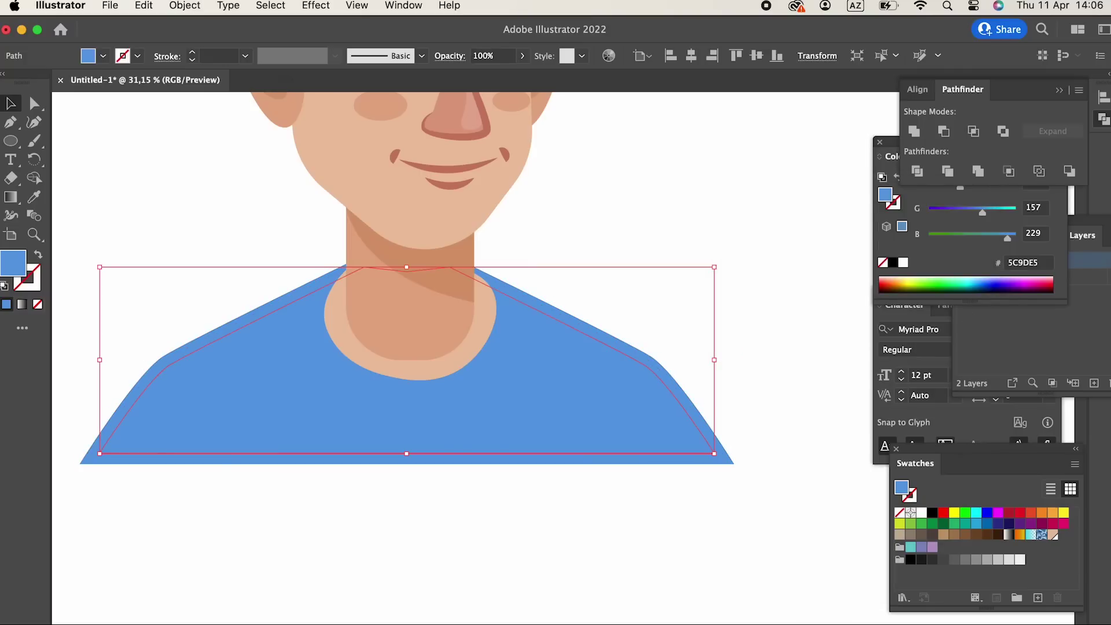
drag(606, 397, 606, 413)
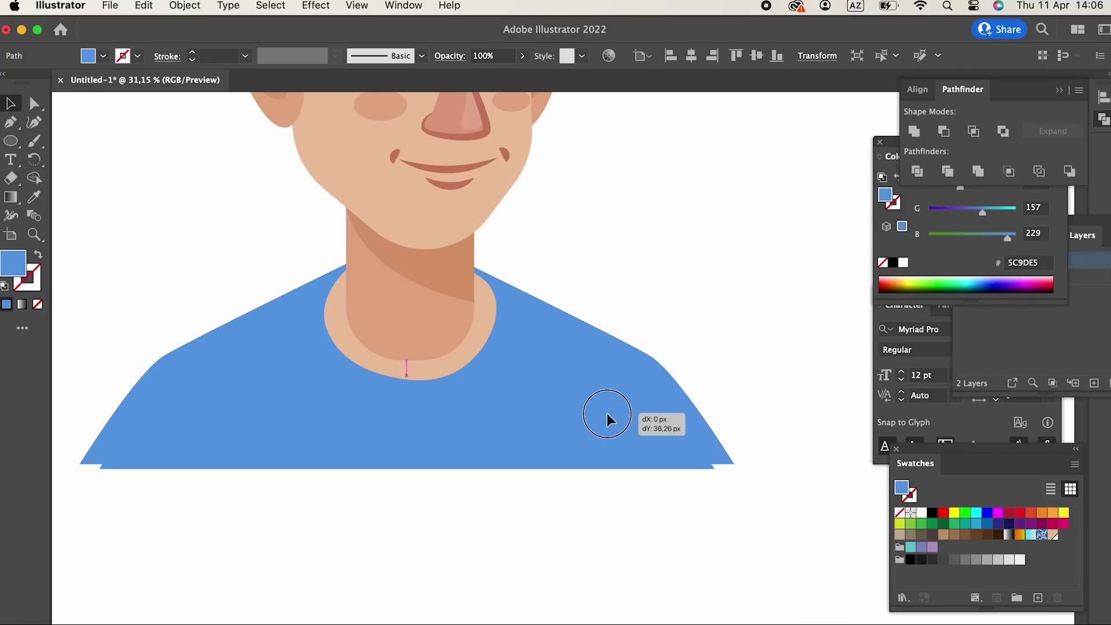
Fill the larger outer torso shape with the darker blue 4488C6.
click(693, 404)
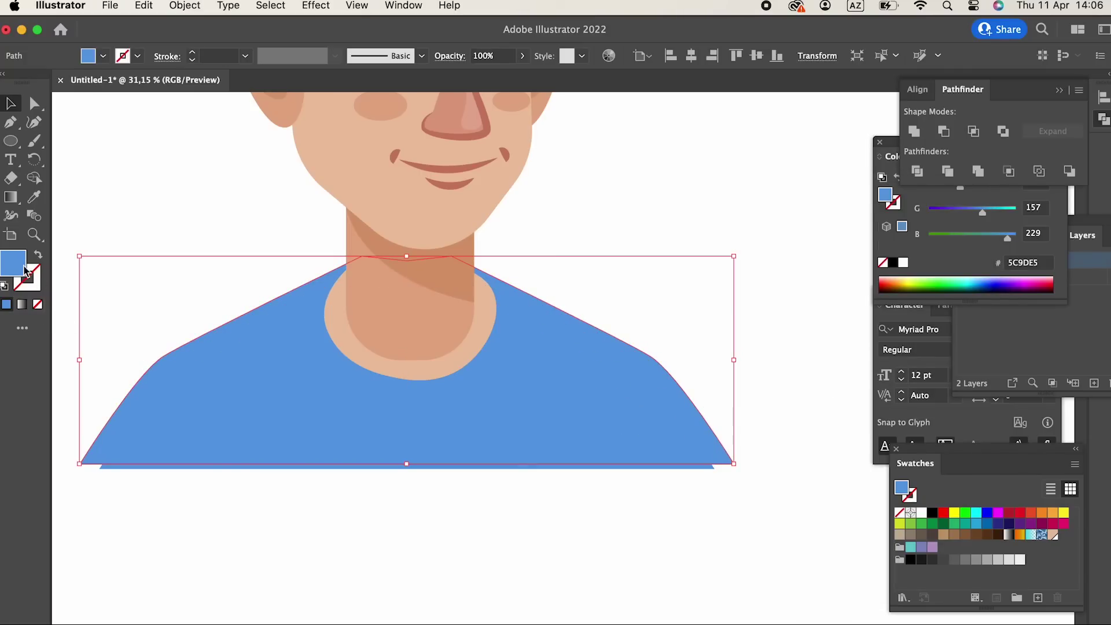
double_click(23, 267)
drag(144, 98, 154, 114)
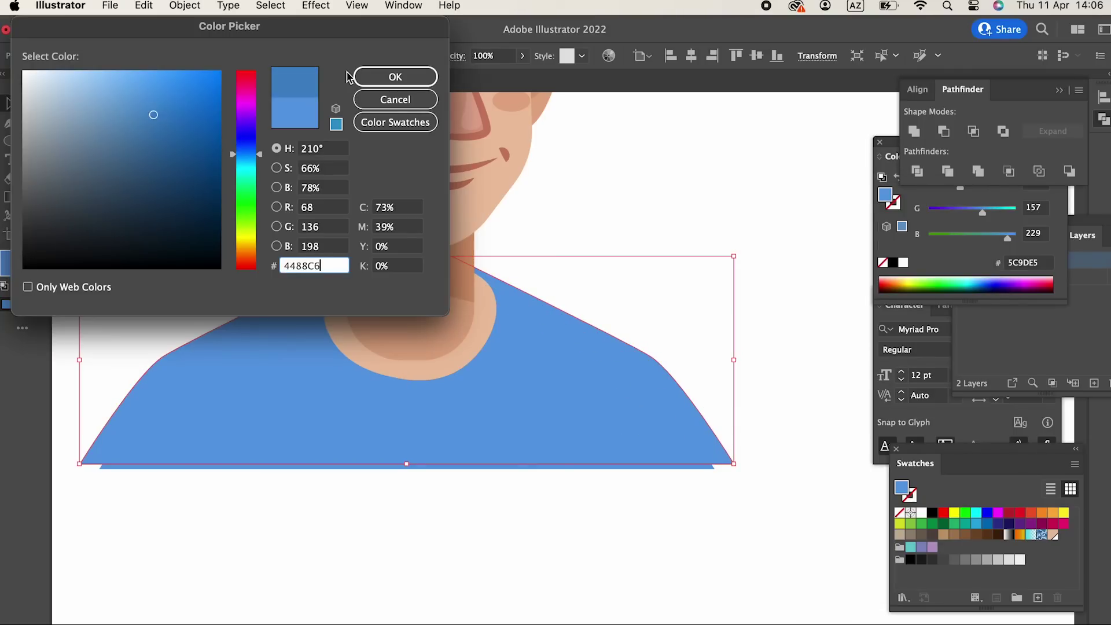
click(382, 76)
Align the lighter inner torso's base and lower right corner point with the bottom edge of the darker torso shape.
drag(637, 469, 654, 529)
click(662, 523)
key(z)
drag(755, 559, 1052, 606)
click(35, 103)
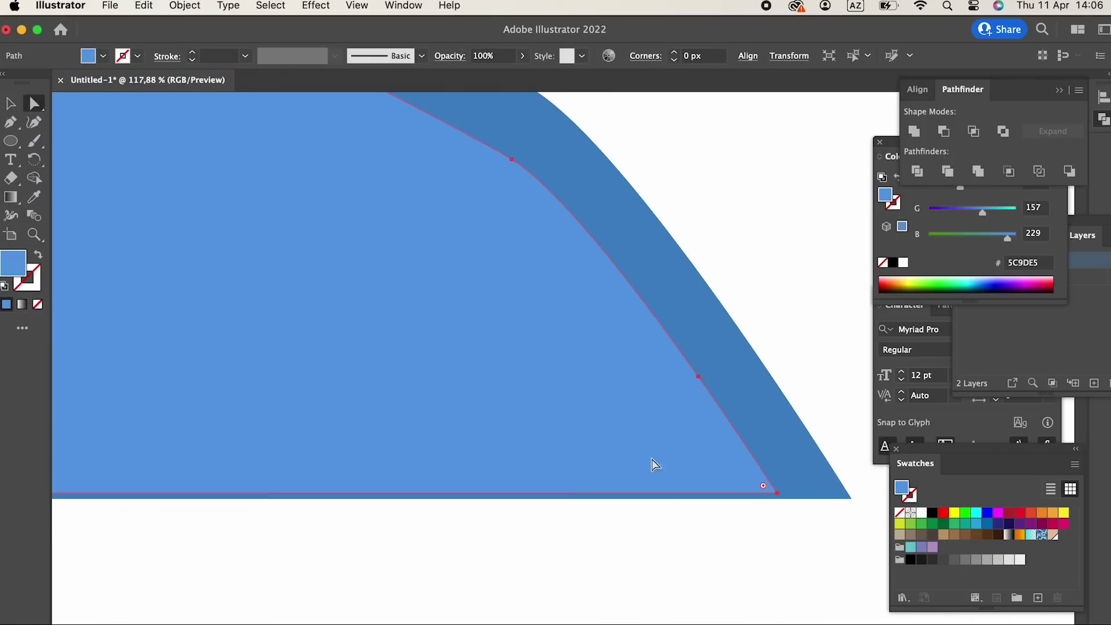
click(778, 493)
click(777, 492)
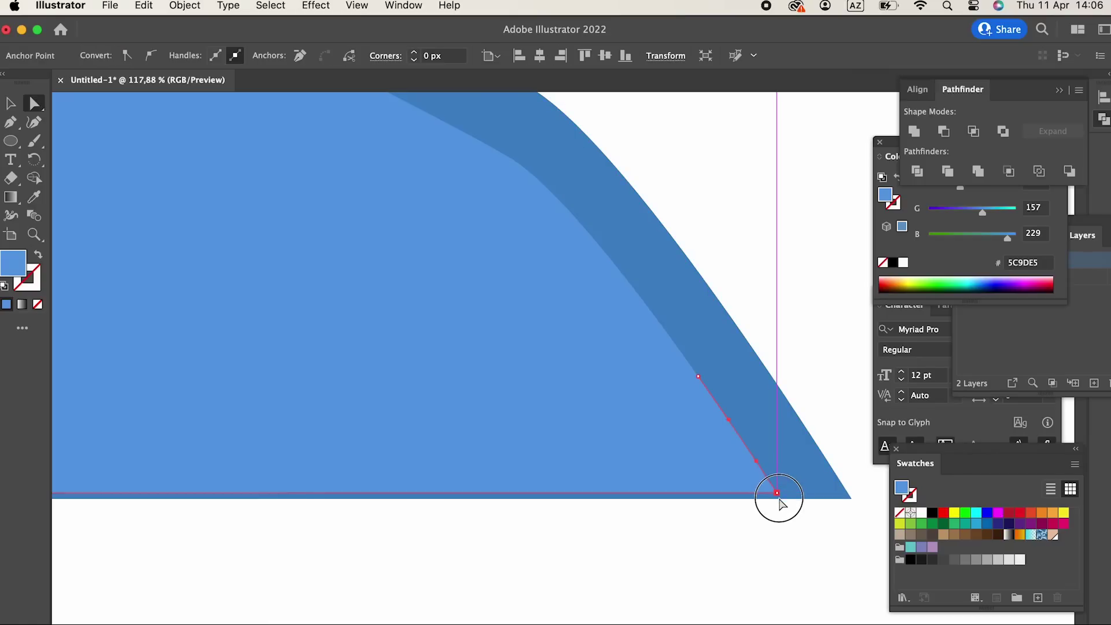
drag(780, 502, 317, 570)
key(z)
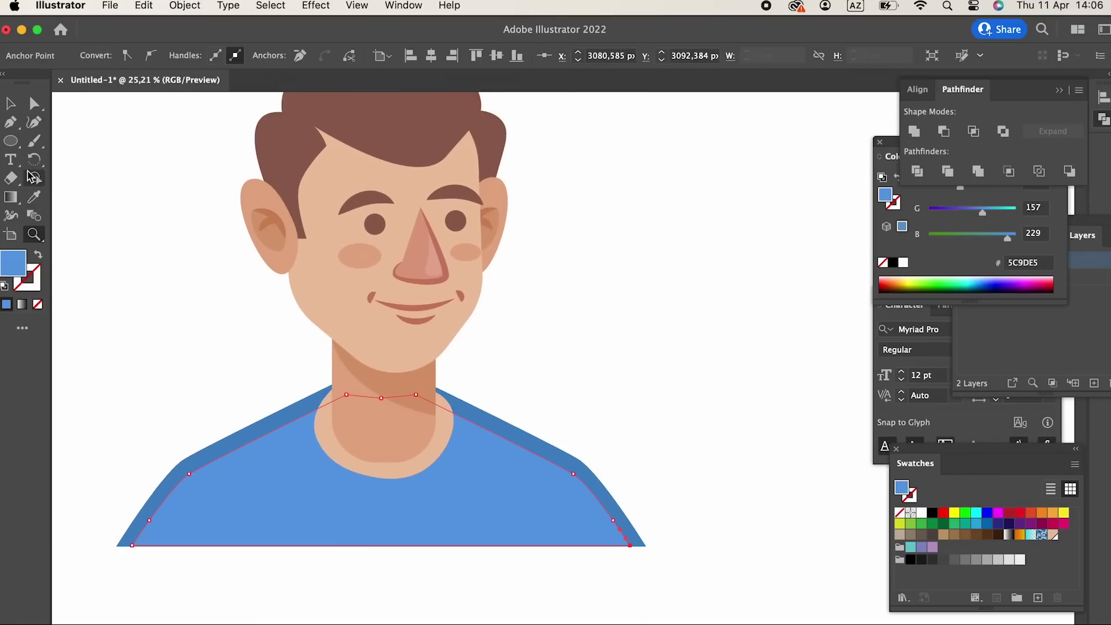
click(10, 104)
click(633, 387)
drag(635, 484, 652, 511)
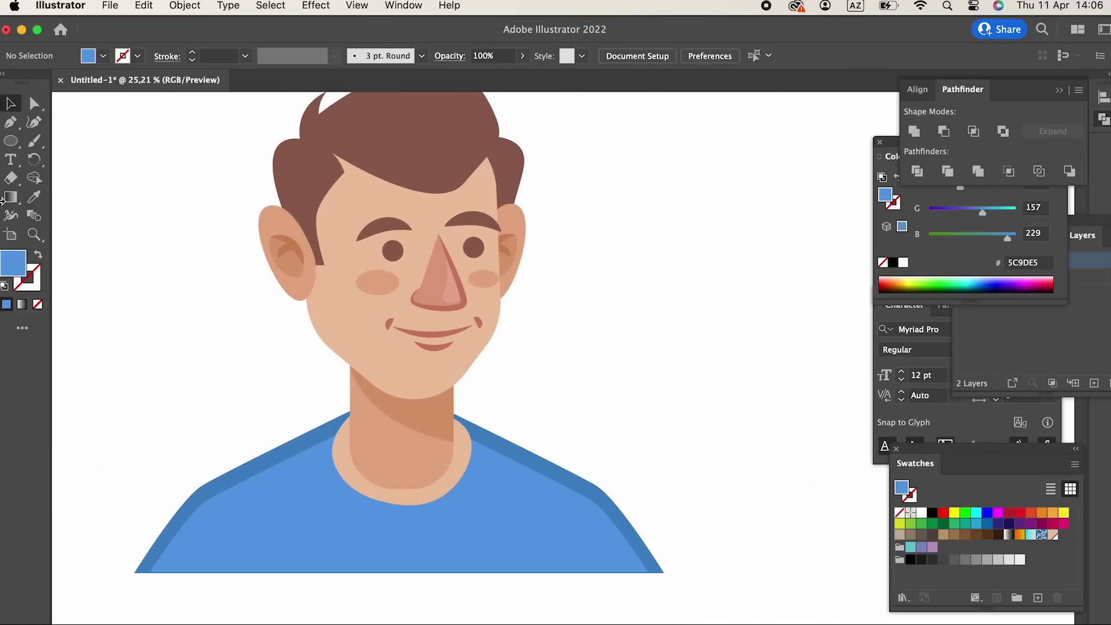
Draw a closed curved shadow shape across the forehead, following the hair fringe's lower edge and overlapping the hair above.
click(12, 143)
key(z)
drag(471, 326, 432, 355)
drag(433, 355, 452, 422)
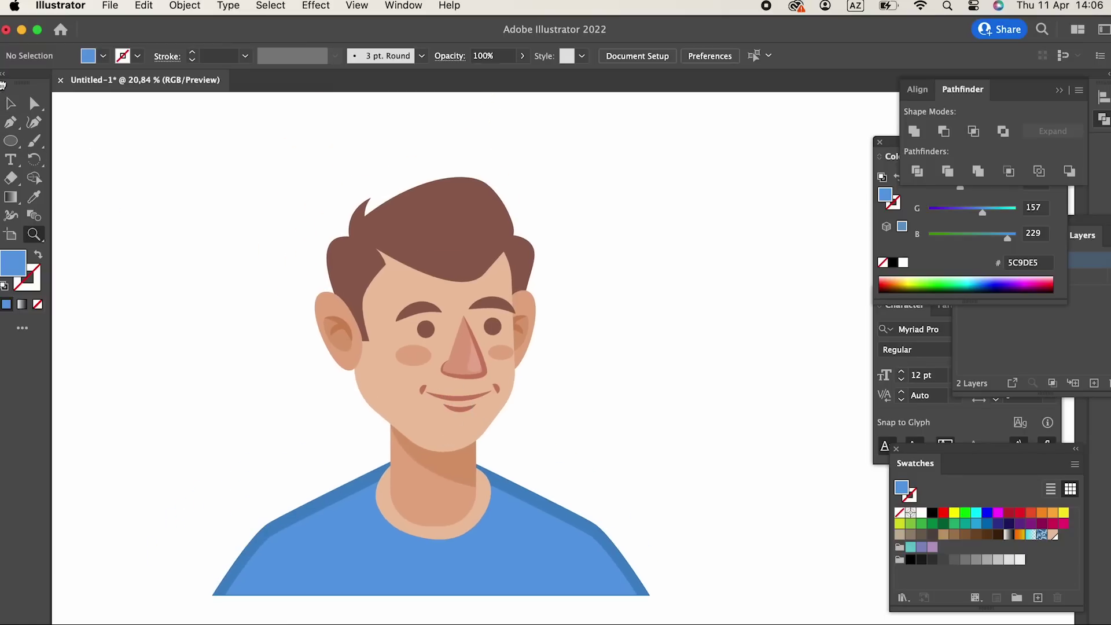
key(v)
scroll(627, 365, down, 3)
key(z)
drag(493, 136, 628, 296)
key(p)
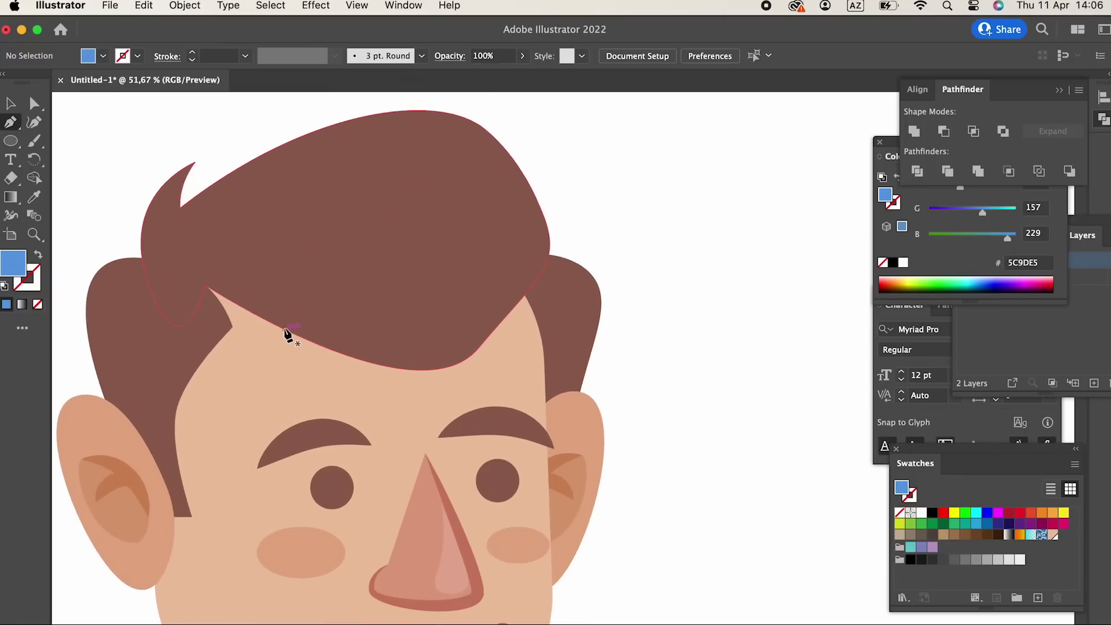
click(281, 328)
drag(445, 395, 521, 384)
drag(519, 287, 536, 281)
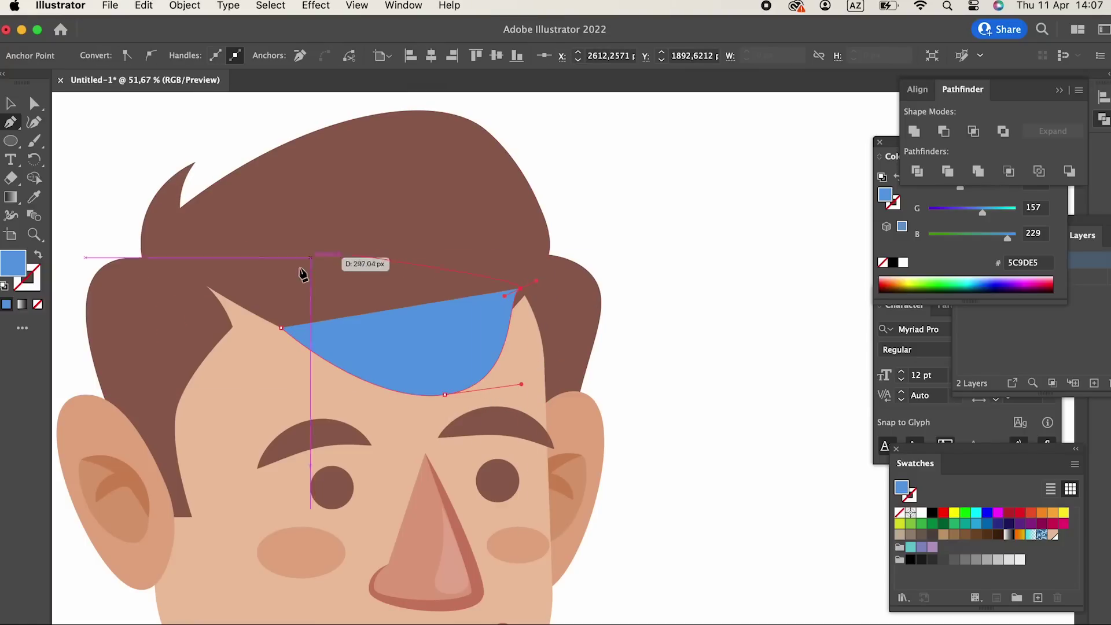
drag(282, 328, 272, 359)
Fill the new forehead shadow with the ear's darker skin tone E2AB86.
scroll(364, 372, down, 5)
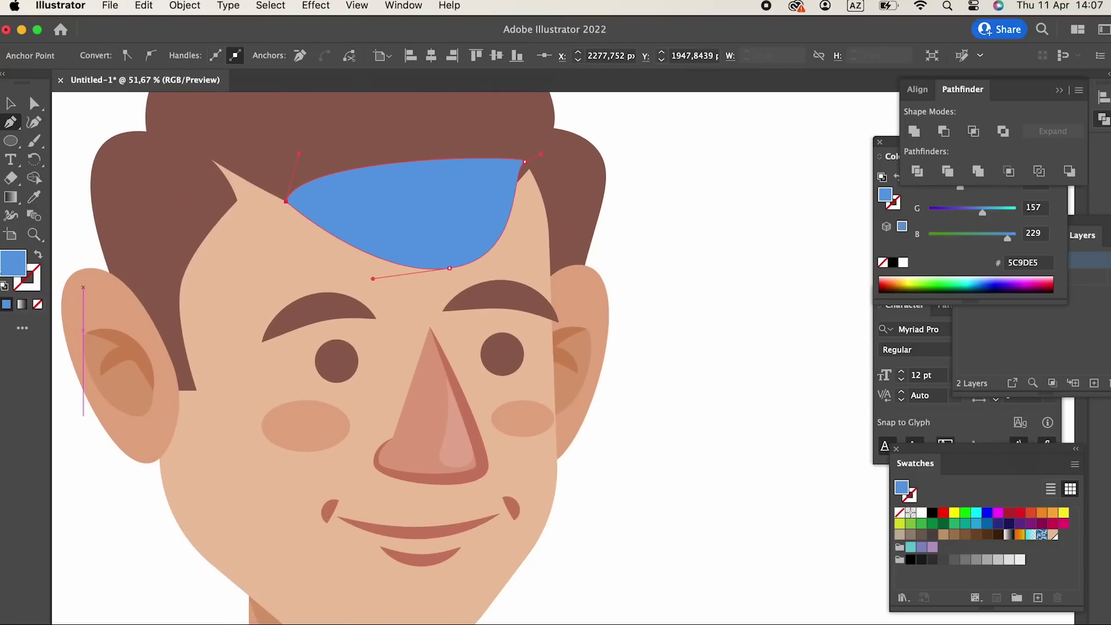
click(34, 197)
click(111, 311)
scroll(185, 454, up, 6)
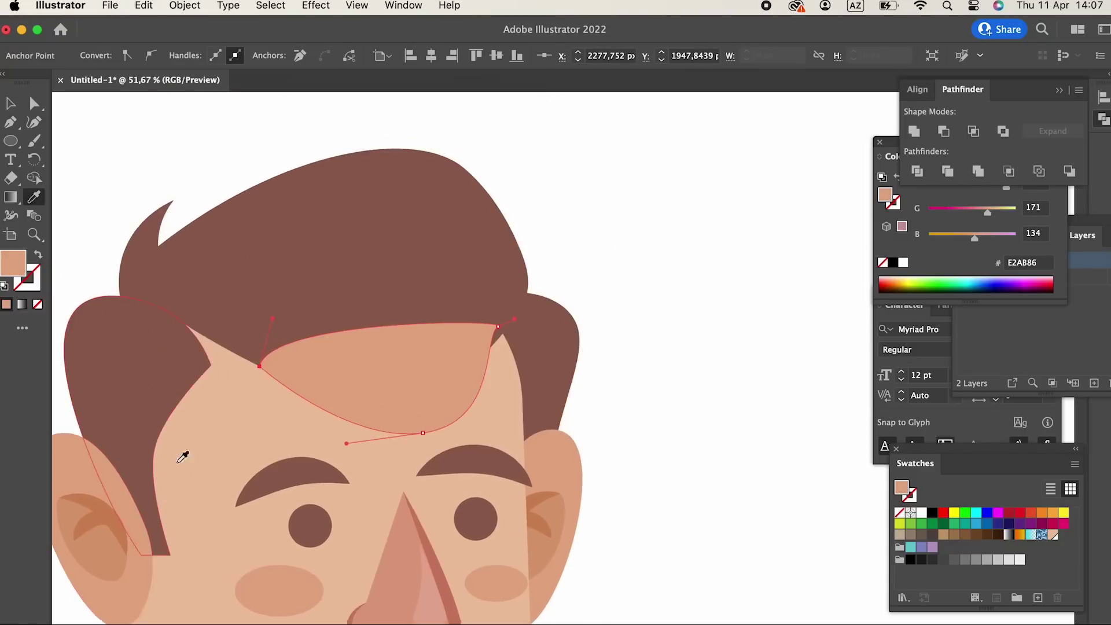
Bring the top hair shape to the front so it covers the upper part of the forehead shadow.
key(v)
click(373, 282)
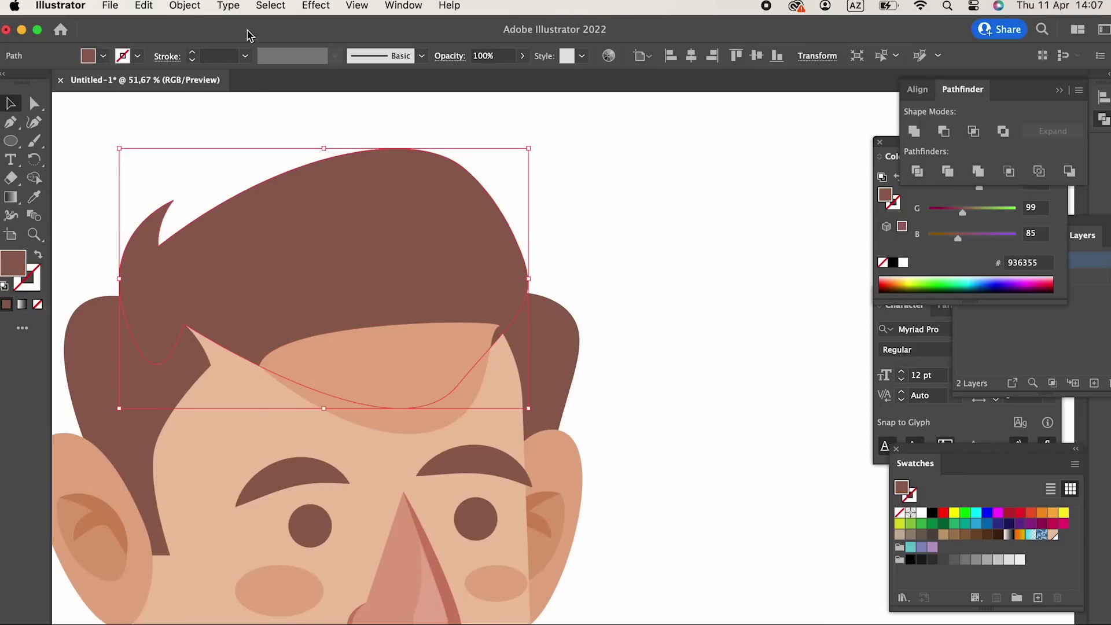
click(185, 6)
mouse_move(191, 45)
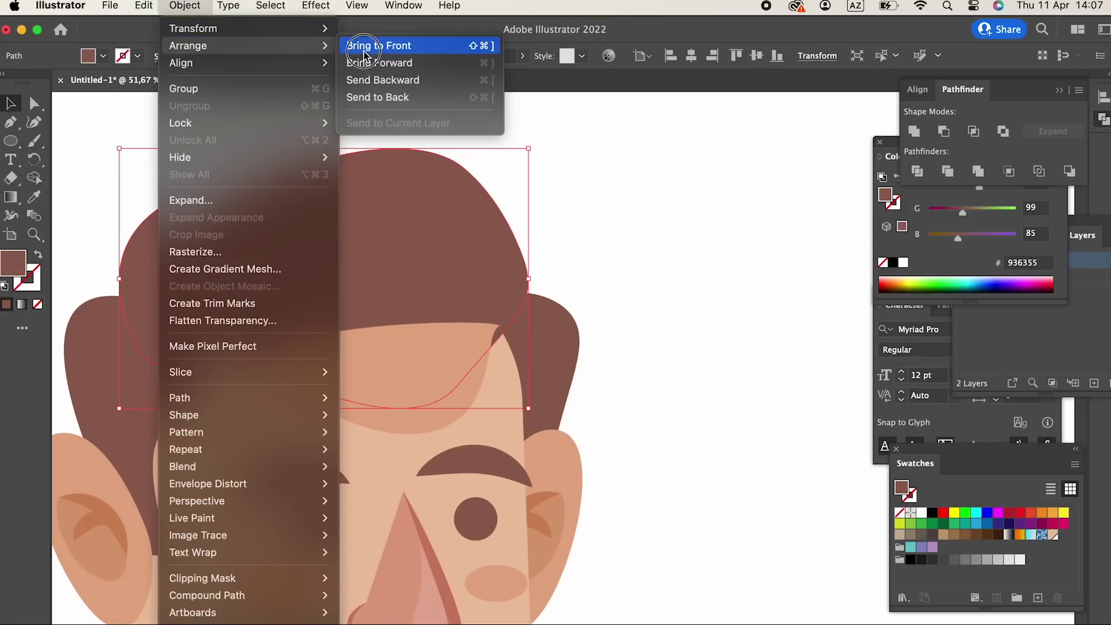
click(364, 51)
click(750, 339)
Group all the shapes of the character's head, neck and top into one object.
key(z)
drag(750, 339, 544, 296)
drag(515, 363, 581, 496)
drag(575, 439, 570, 528)
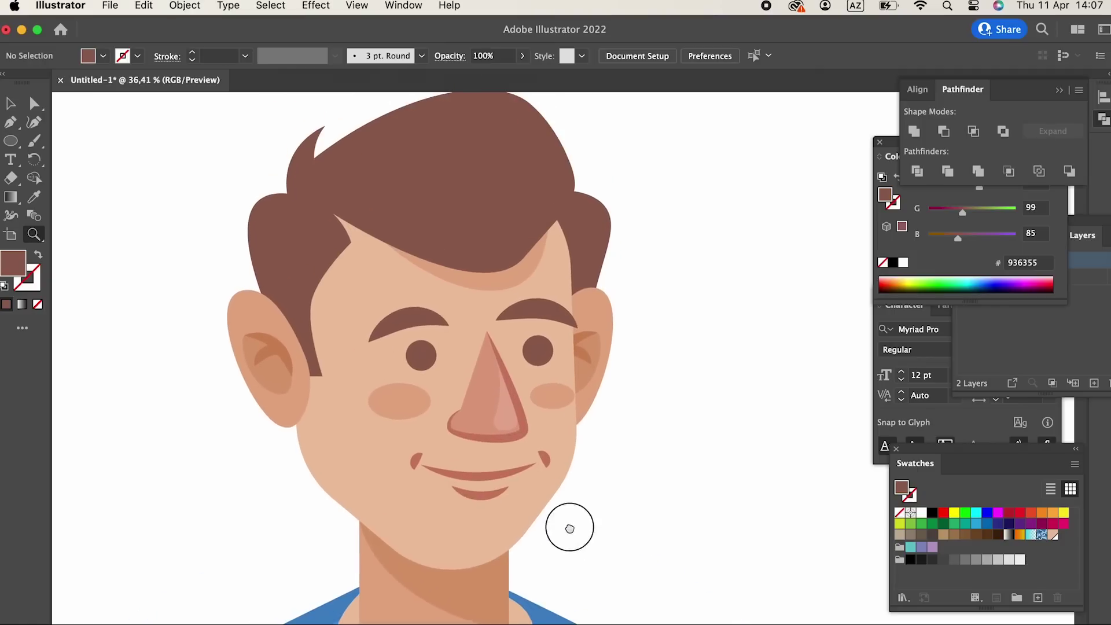
drag(467, 307, 149, 232)
click(6, 104)
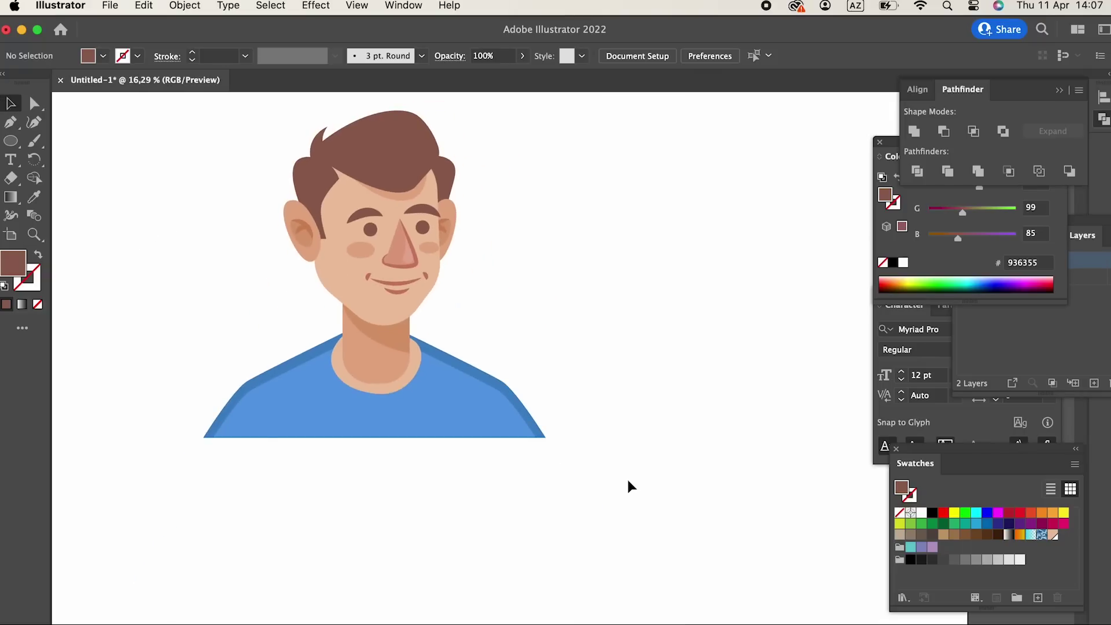
scroll(627, 484, up, 3)
scroll(628, 483, left, 2)
drag(662, 558, 80, 138)
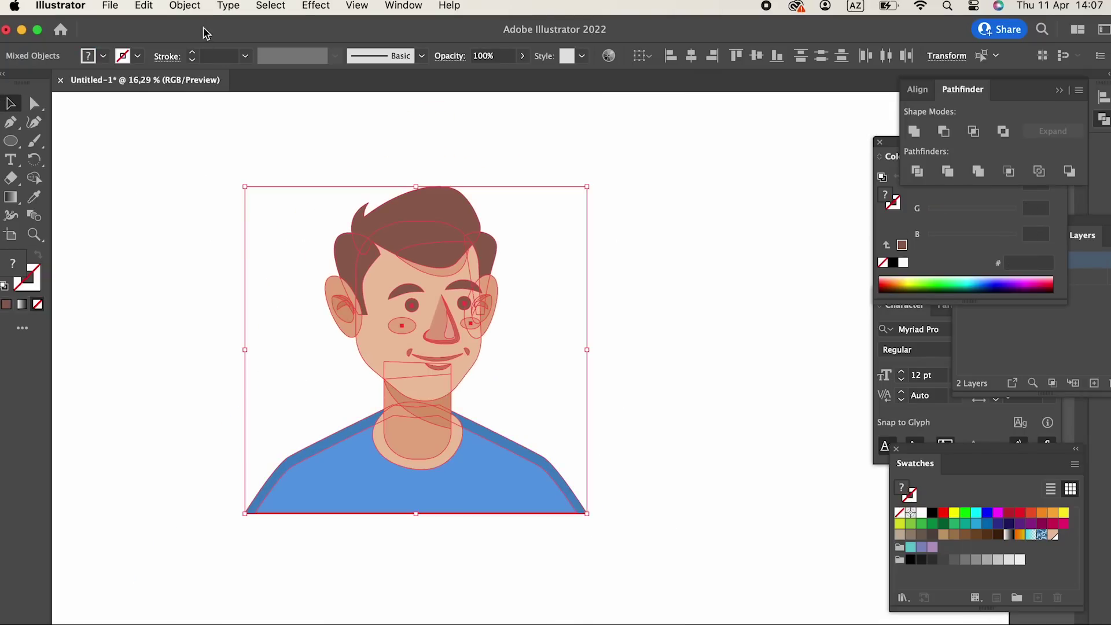
click(200, 6)
click(184, 88)
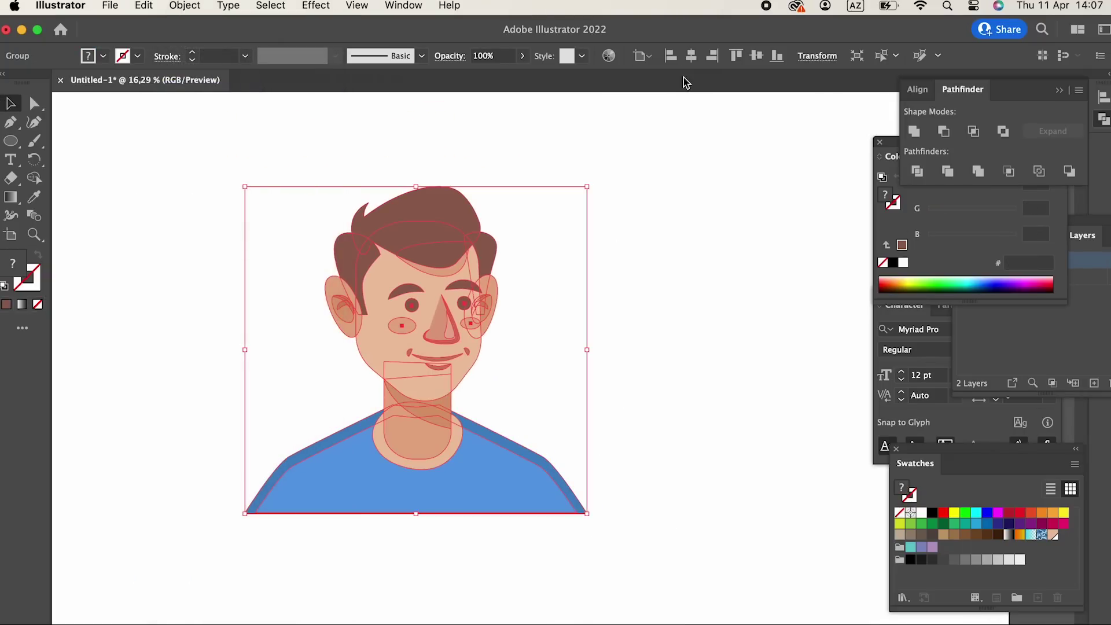
Centre the grouped character horizontally and vertically on the artboard and deselect it.
click(712, 56)
click(758, 56)
click(586, 432)
key(z)
drag(376, 428, 430, 443)
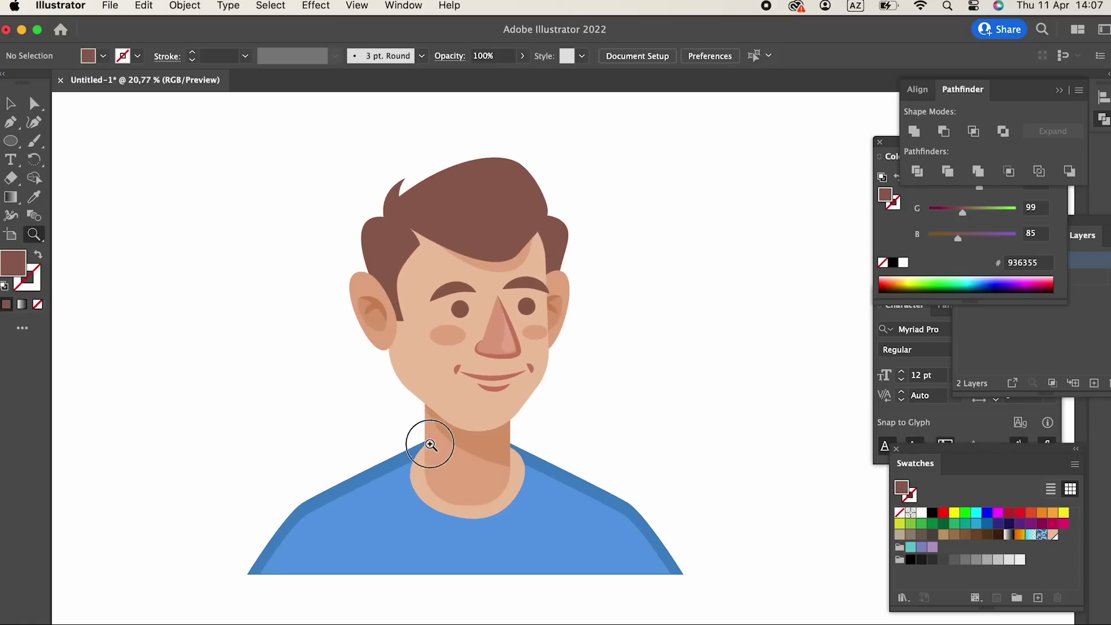